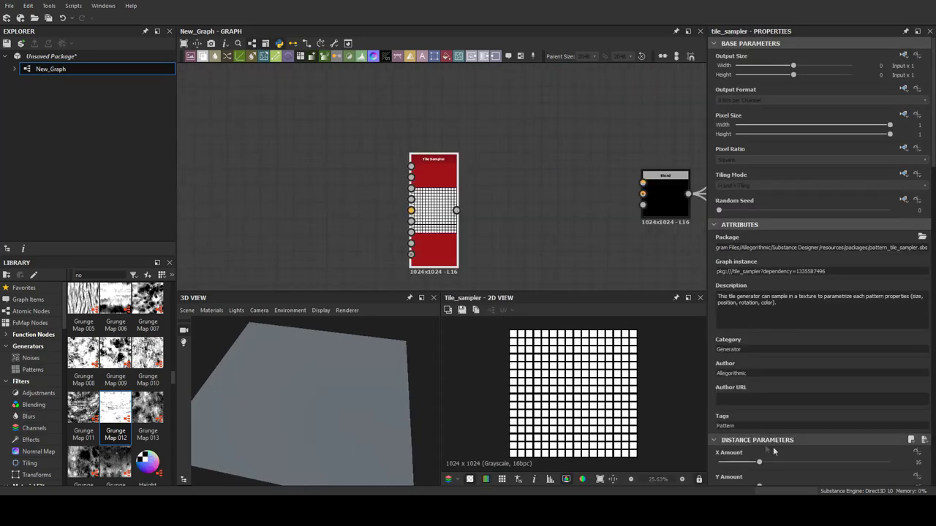
Step: Raise the Tile Sampler's Y amount and resize the sampler and subtracted square shape into a frame
left_click_drag(746, 428, 755, 430)
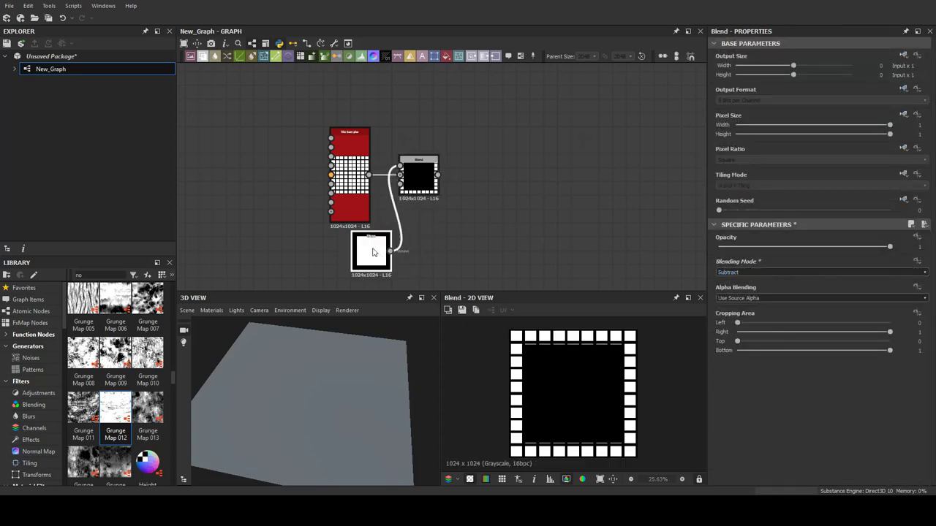
left_click(374, 252)
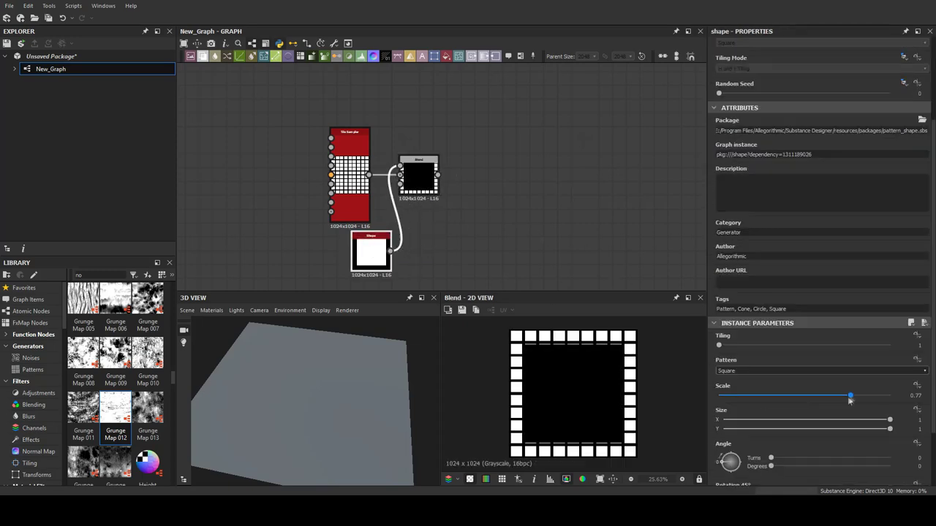
left_click(349, 175)
scroll(637, 342, "up", 3)
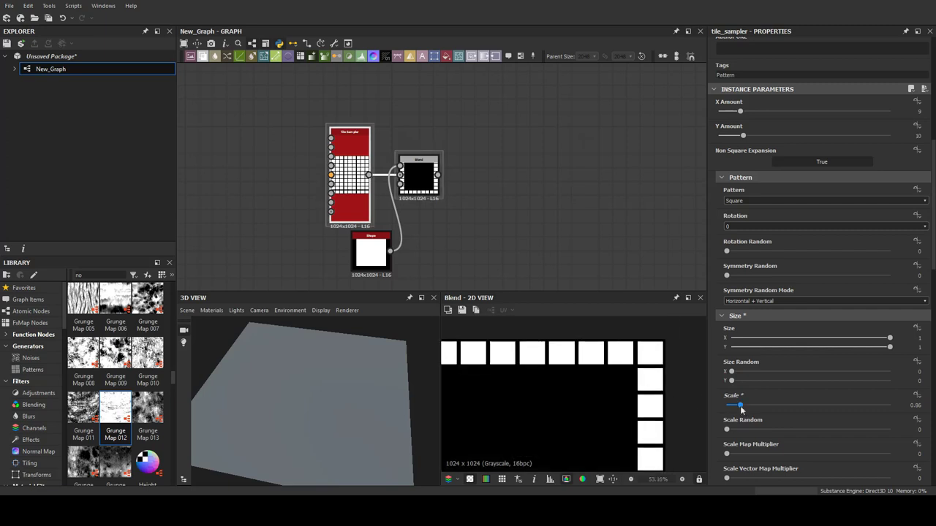
scroll(592, 382, "down", 2)
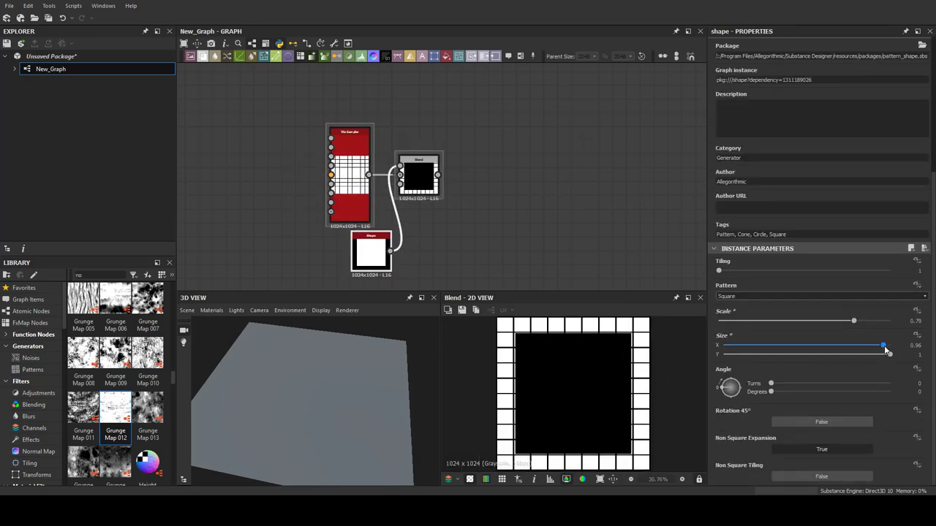
middle_click_drag(506, 181, 486, 203)
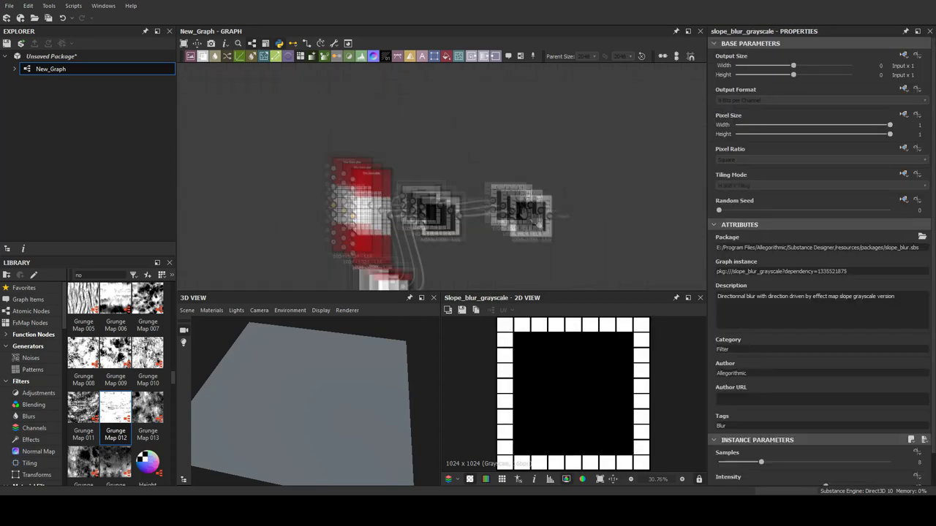
Step: Feed Perlin Noise into Slope Blur at intensity 0.18 and drop the Min (Darken) blend opacity to 0.04
left_click_drag(456, 130, 520, 235)
double_click(545, 234)
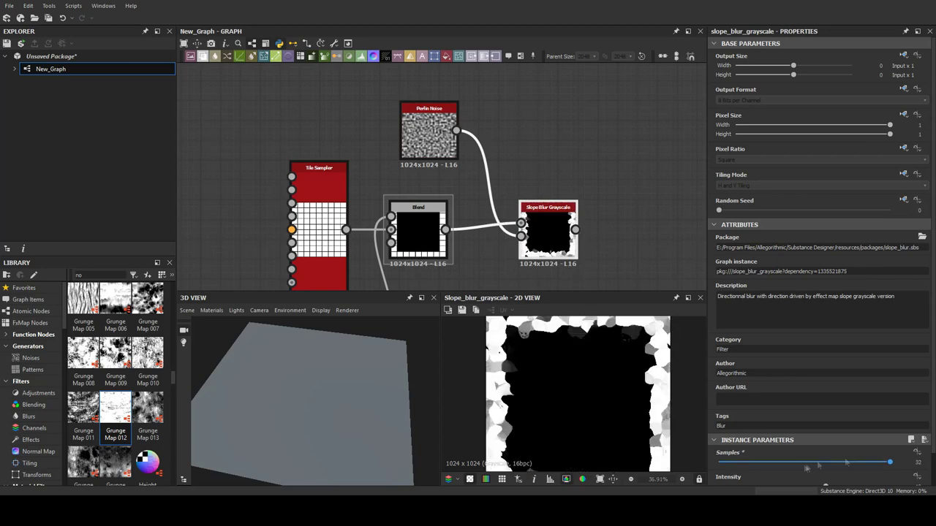
scroll(740, 438, "down", 1)
left_click(718, 453)
left_click_drag(719, 454, 721, 453)
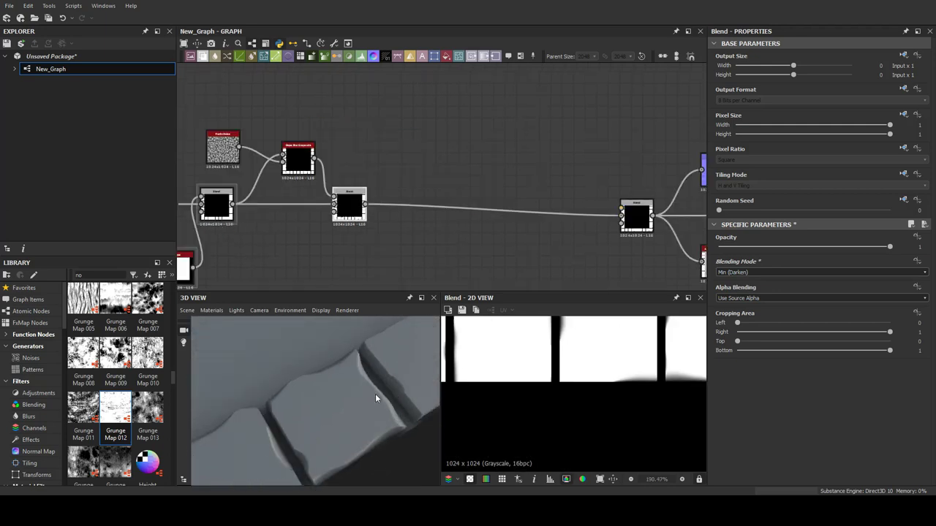
left_click_drag(837, 248, 738, 251)
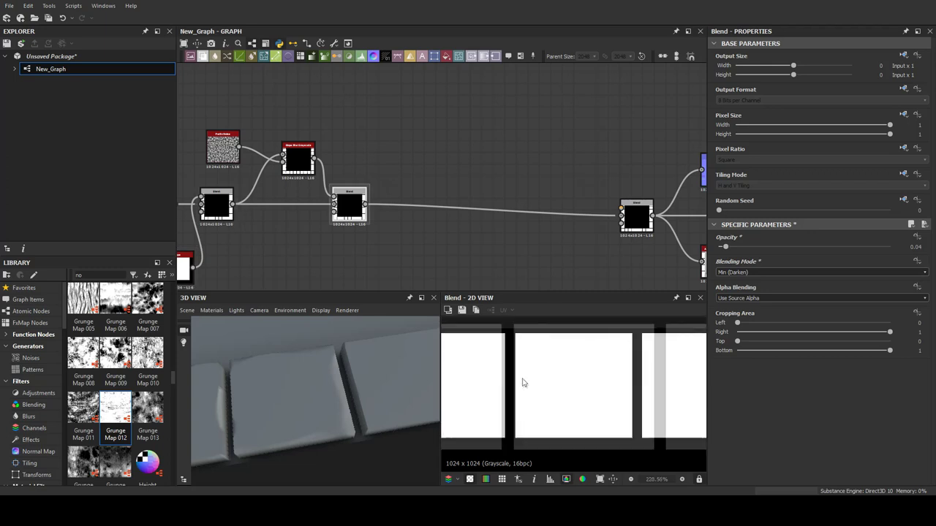
scroll(528, 396, "down", 1)
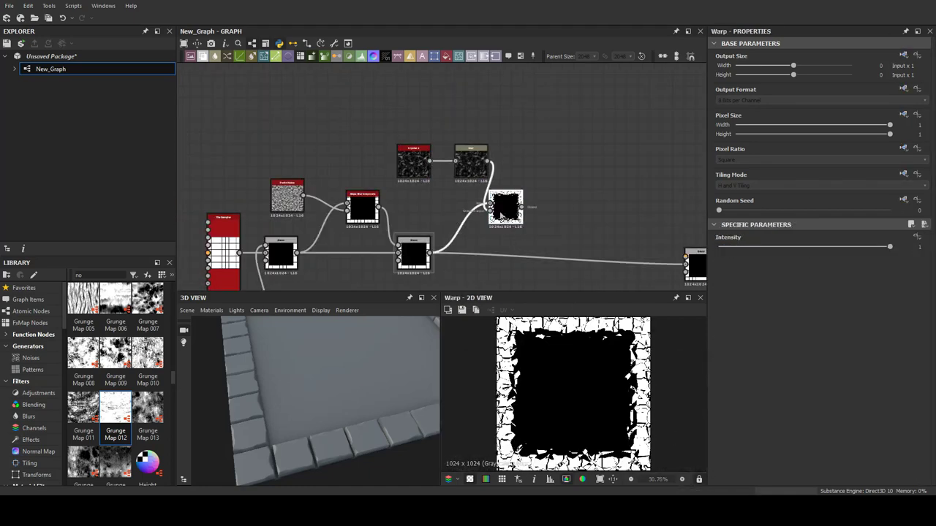
Step: Lower Warp intensity to about 0.08 and switch the Blend to Min (Darken)
left_click(733, 249)
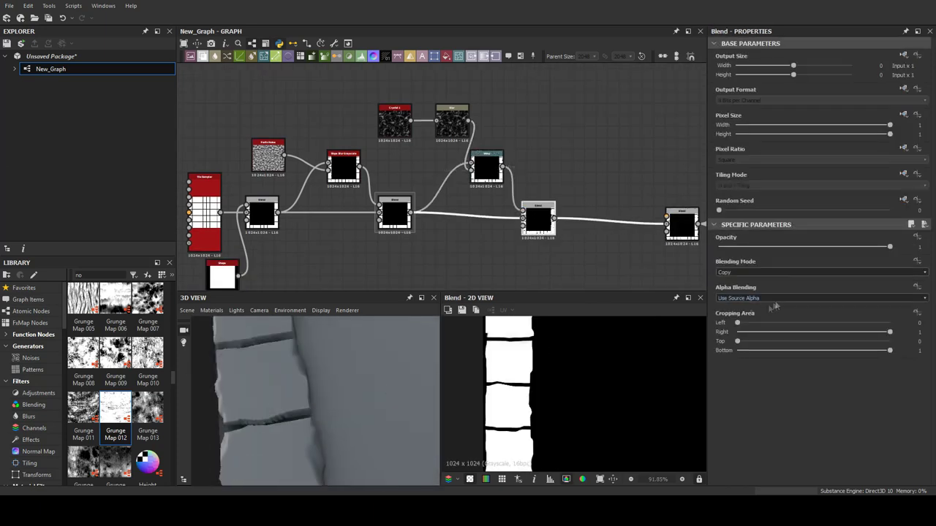
scroll(767, 272, "down", 6)
left_click(818, 247)
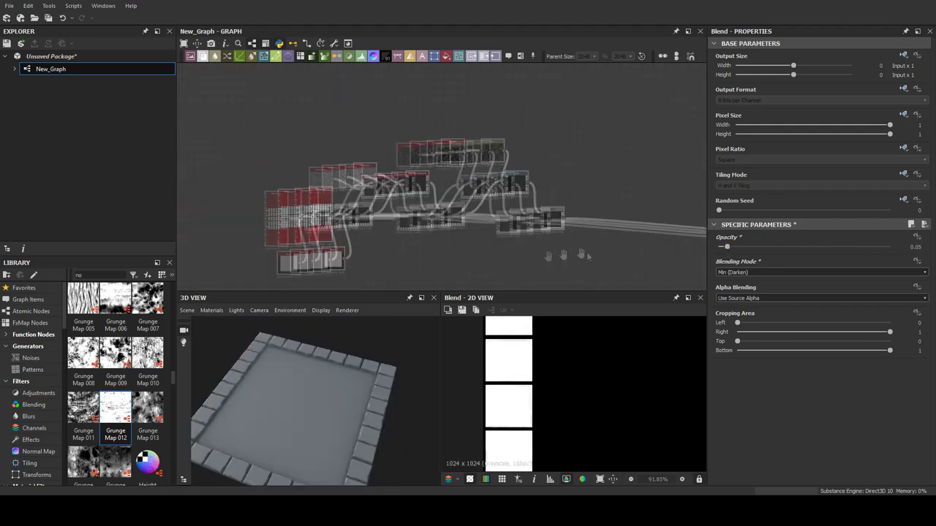
Step: Rearrange the start of the tile chain, moving the first Blend node into position
left_click(217, 205)
left_click(320, 209)
middle_click_drag(321, 209, 310, 232)
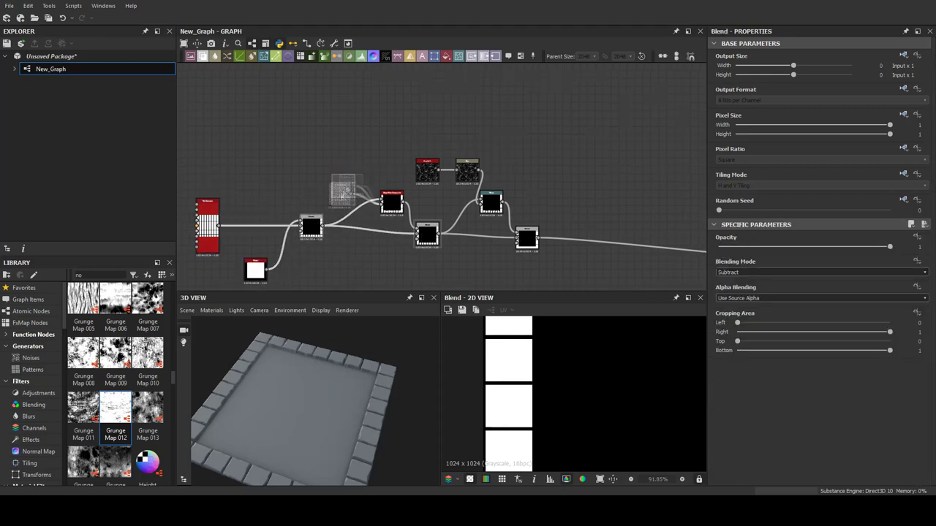
scroll(271, 217, "up", 2)
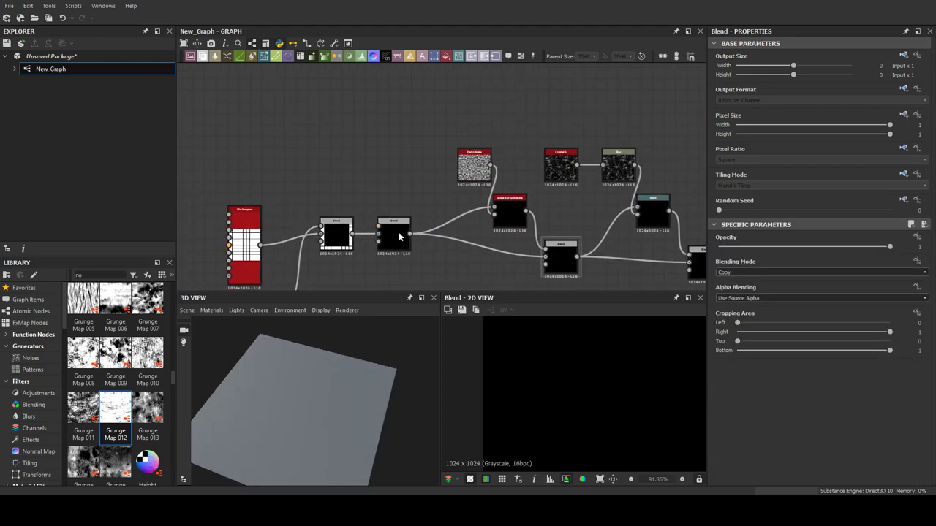
Step: Add a Tile Generator with Half Bell pattern, random position and scale, and 256×256 output
left_click(398, 232)
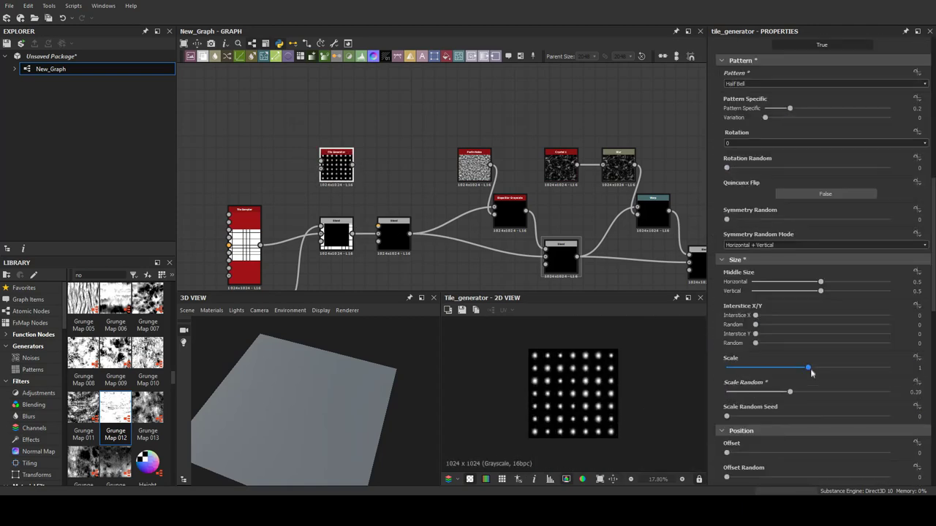
scroll(740, 413, "down", 3)
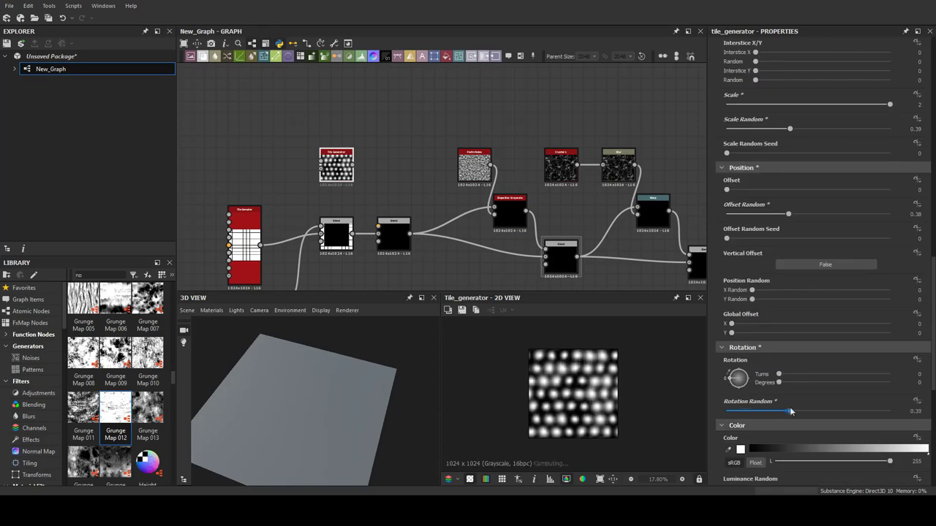
left_click_drag(752, 319, 817, 324)
left_click_drag(751, 328, 845, 328)
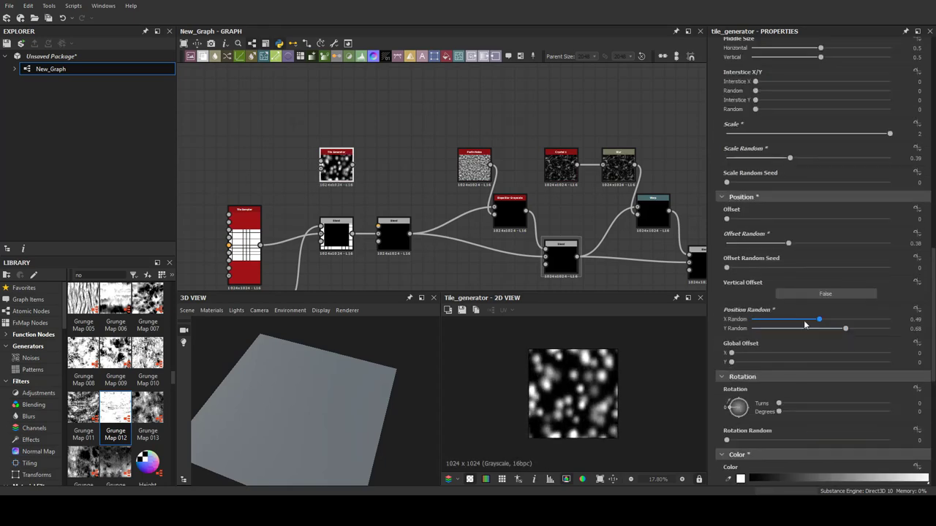
scroll(804, 343, "down", 3)
scroll(804, 344, "down", 3)
scroll(740, 356, "up", 6)
scroll(740, 356, "up", 1)
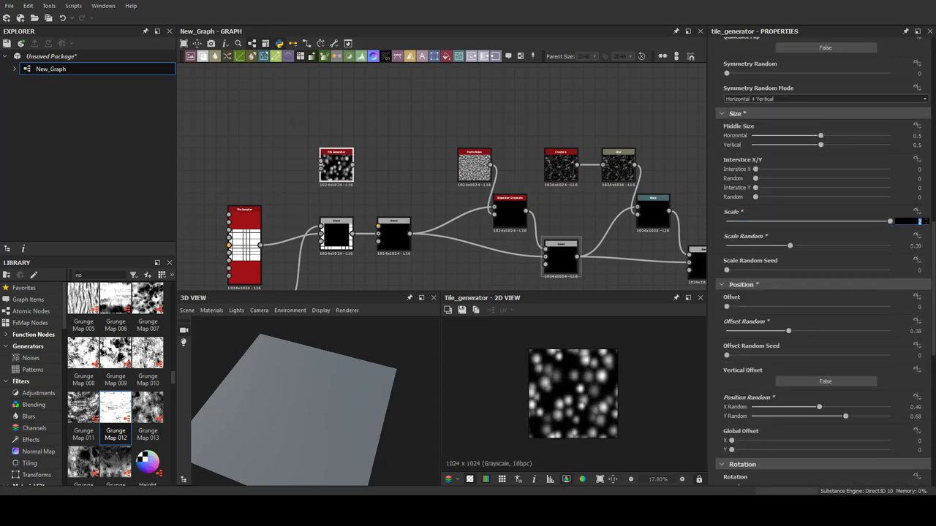
left_click_drag(820, 135, 862, 135)
scroll(754, 253, "up", 10)
left_click_drag(754, 253, 782, 253)
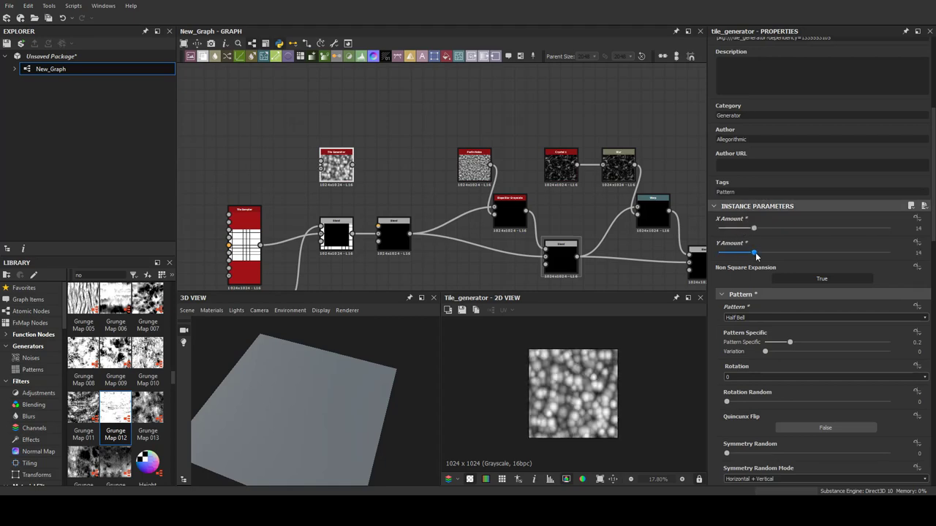
scroll(793, 73, "up", 4)
left_click_drag(793, 65, 784, 65)
left_click_drag(793, 74, 784, 75)
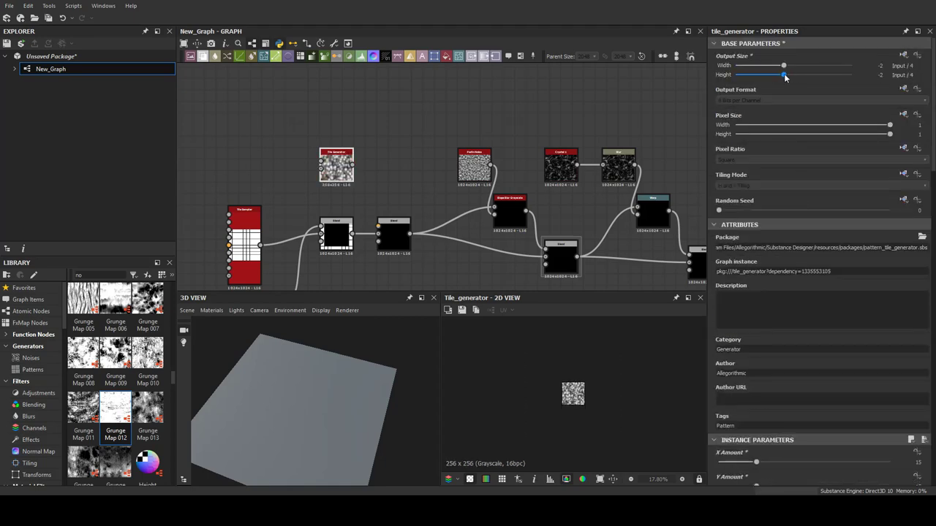
Step: Connect the Tile Generator to a Blend set to Subtract at 0.05 opacity
left_click_drag(314, 162, 241, 150)
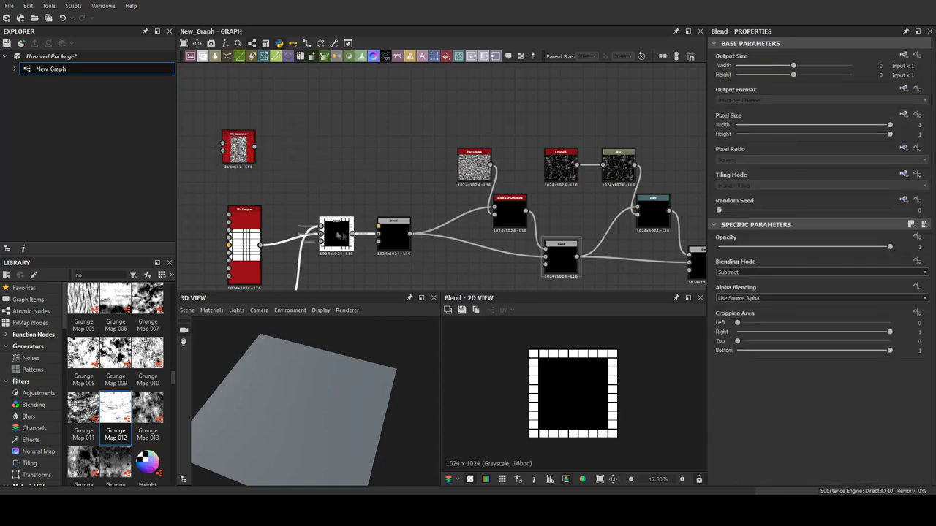
middle_click_drag(439, 109, 490, 110)
left_click_drag(333, 158, 451, 231)
scroll(744, 273, "down", 5)
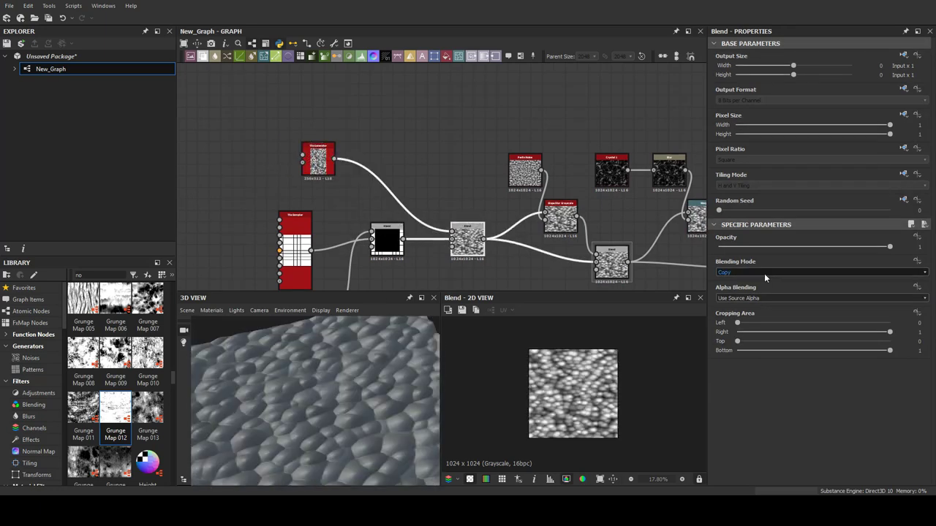
scroll(744, 273, "up", 3)
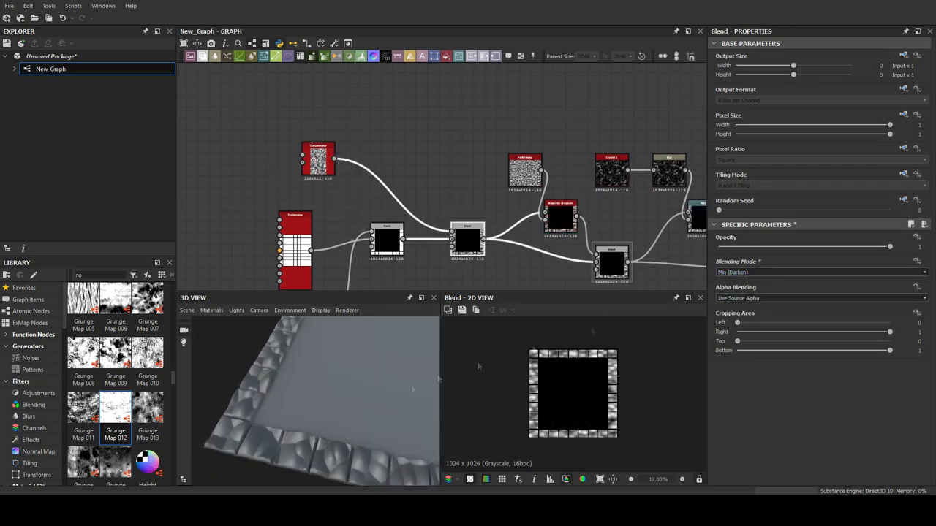
left_click(724, 247)
mouse_move(409, 417)
left_mouse_down()
mouse_move(340, 424)
mouse_move(306, 412)
mouse_move(304, 398)
left_mouse_up()
scroll(307, 139, "down", 3)
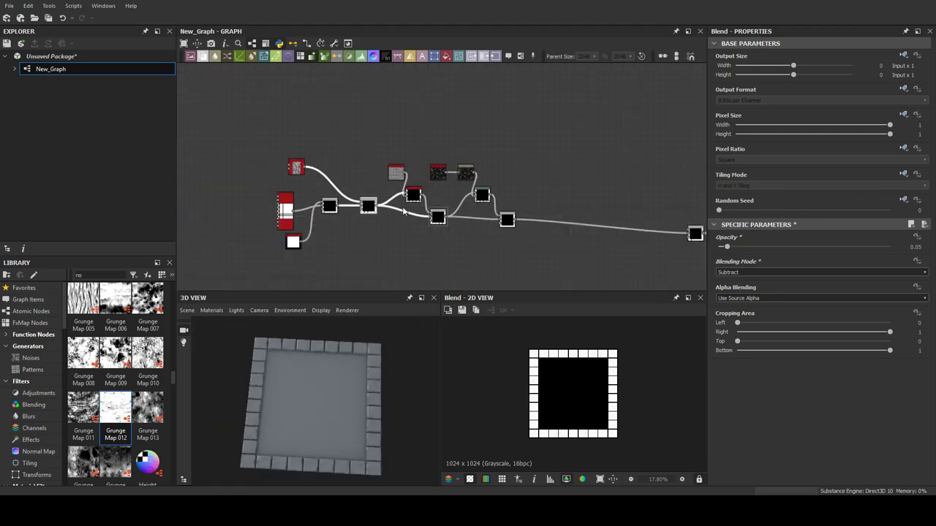
Step: Duplicate the tile node chain with Ctrl+C / Ctrl+V and place the copy below the original
middle_click_drag(590, 224, 474, 171)
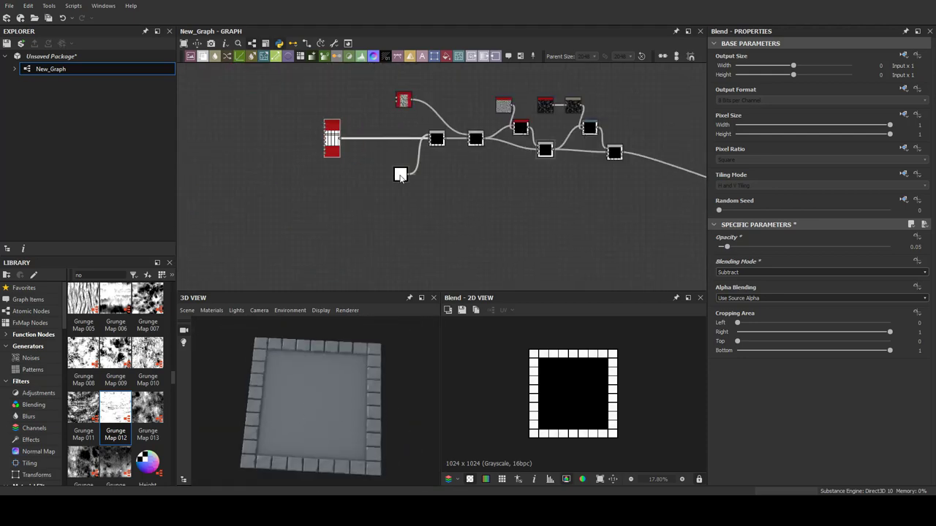
key("ctrl+c")
key("ctrl+v")
left_click_drag(542, 146, 380, 232)
scroll(380, 232, "up", 1)
left_click(383, 234)
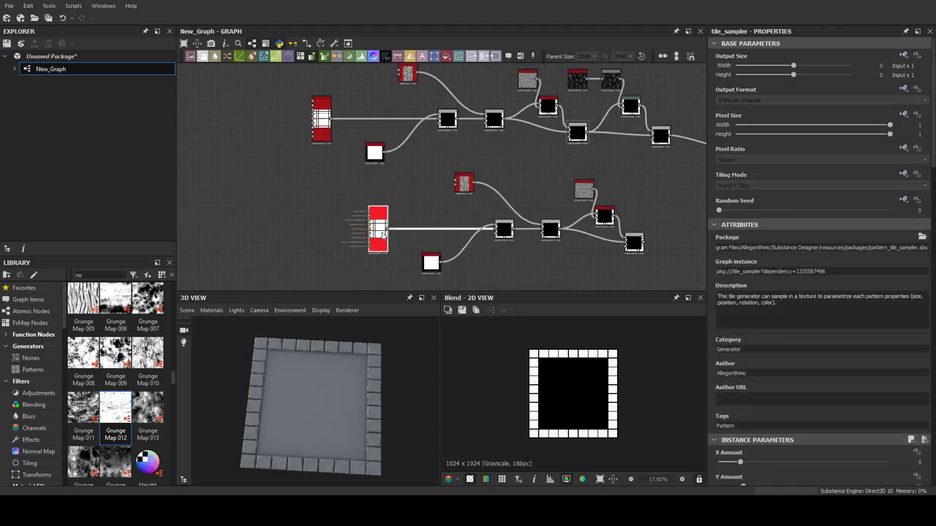
Step: Add a Transformation 2D node after the copied chain and rotate it 45°
middle_click_drag(382, 234, 241, 210)
left_click(492, 217)
left_click_drag(629, 338, 650, 394)
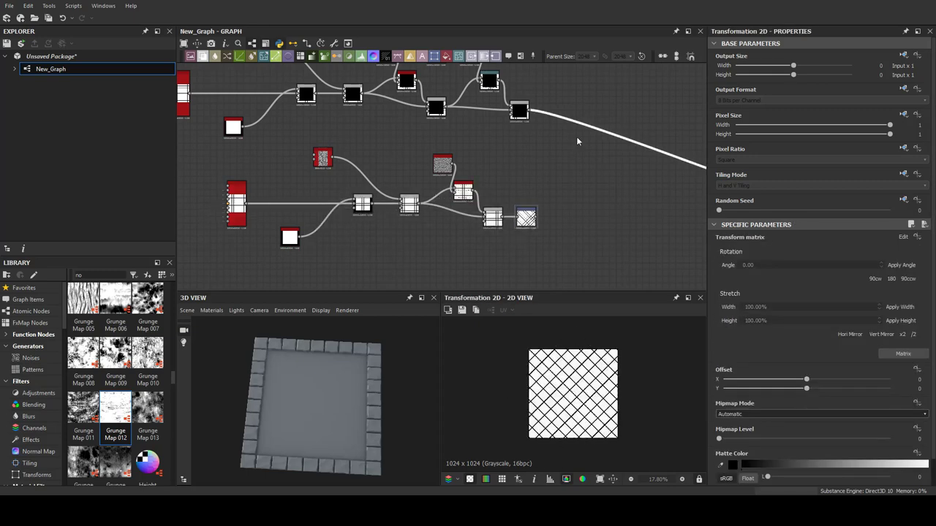
Step: Blend the rotated diagonal grid into the frame output and darken it with a Levels node
left_click_drag(444, 222, 534, 150)
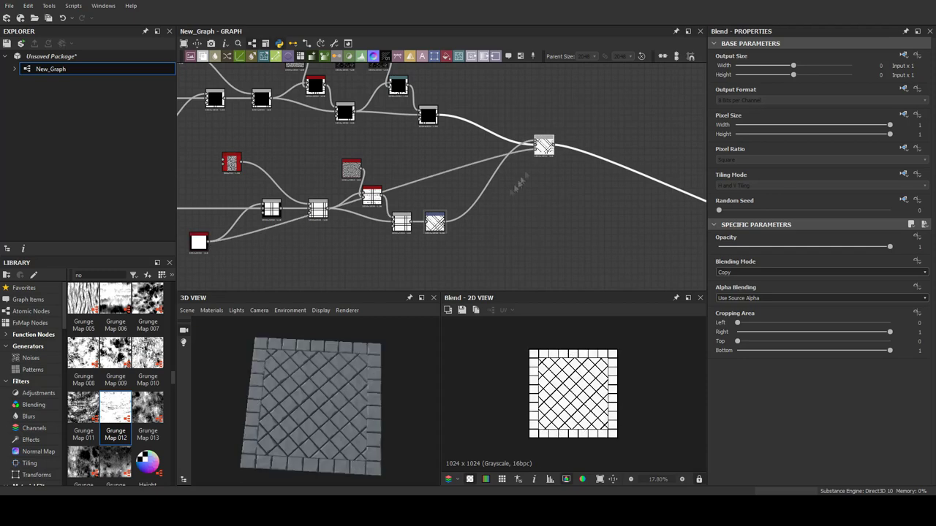
middle_click_drag(492, 189, 497, 216)
left_click(496, 213)
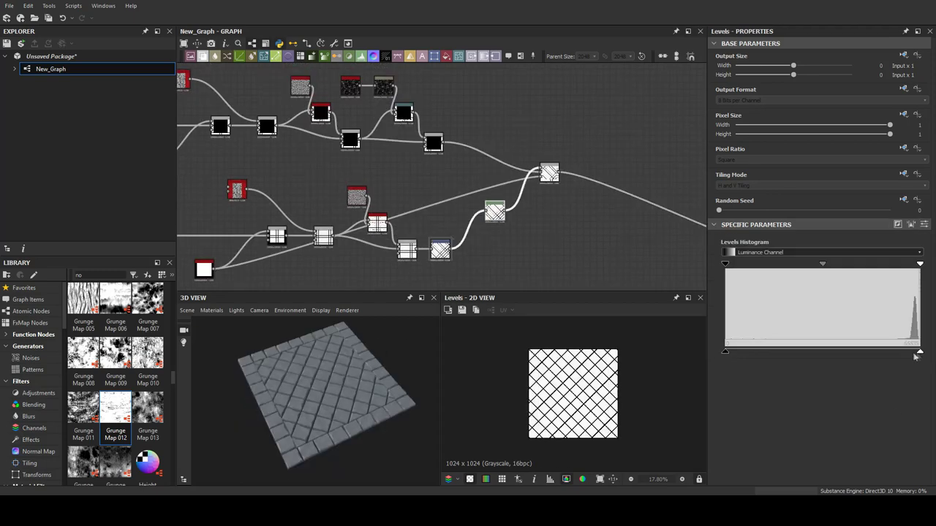
scroll(291, 398, "up", 5)
left_click_drag(291, 399, 431, 400)
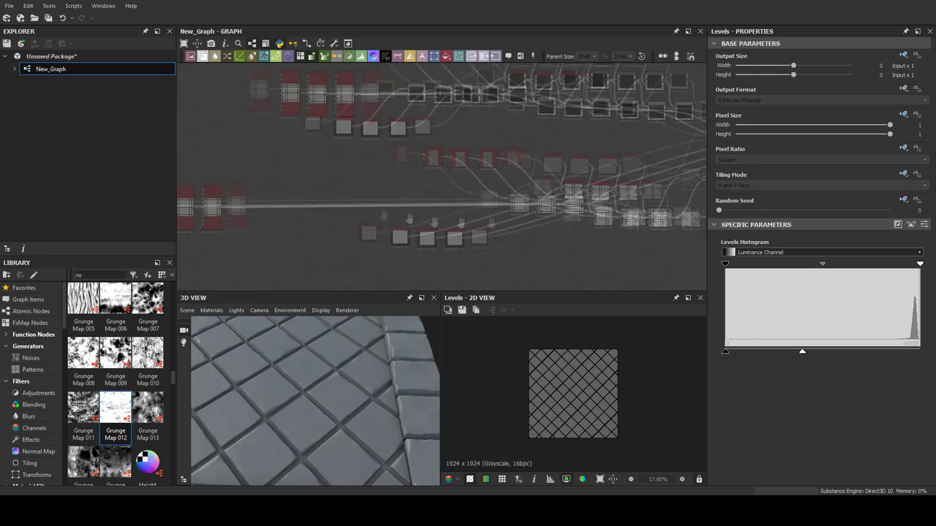
left_click(567, 203)
scroll(395, 219, "up", 1)
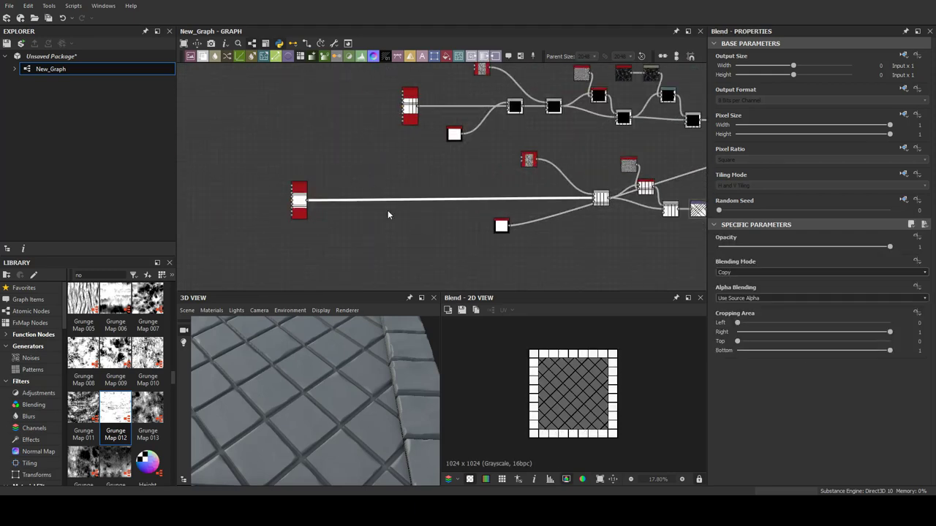
Step: Move the Transformation 2D node toward the graph start and feed the tile pattern into it
left_click_drag(505, 226, 404, 243)
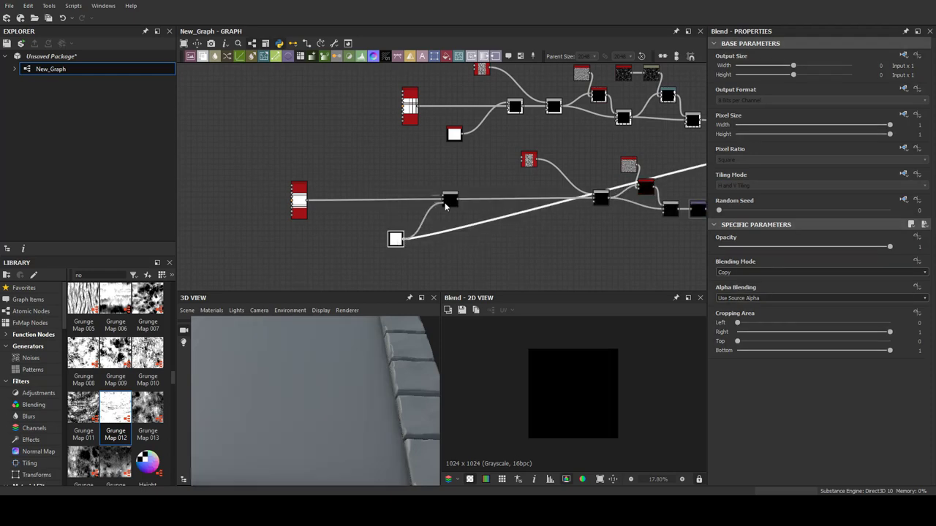
left_click(695, 210)
middle_click_drag(694, 210, 592, 209)
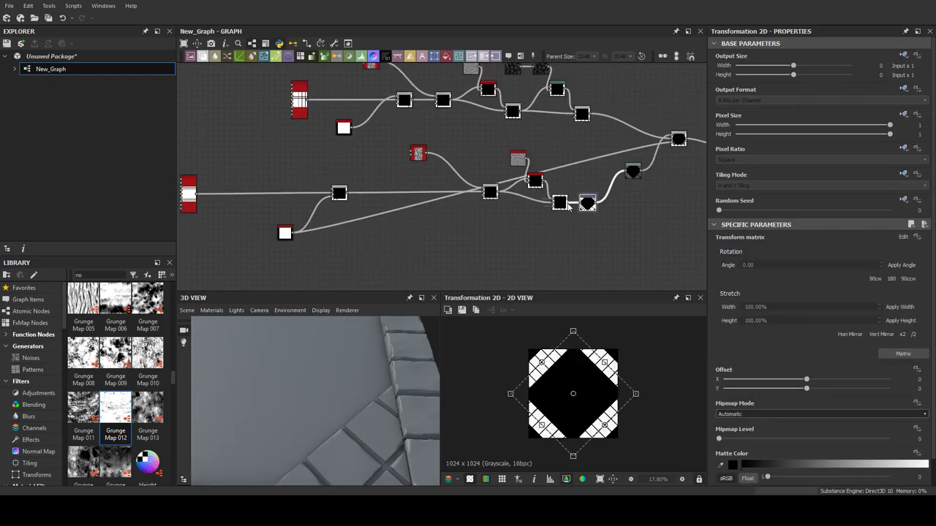
left_click_drag(588, 201, 356, 220)
left_click_drag(196, 198, 385, 232)
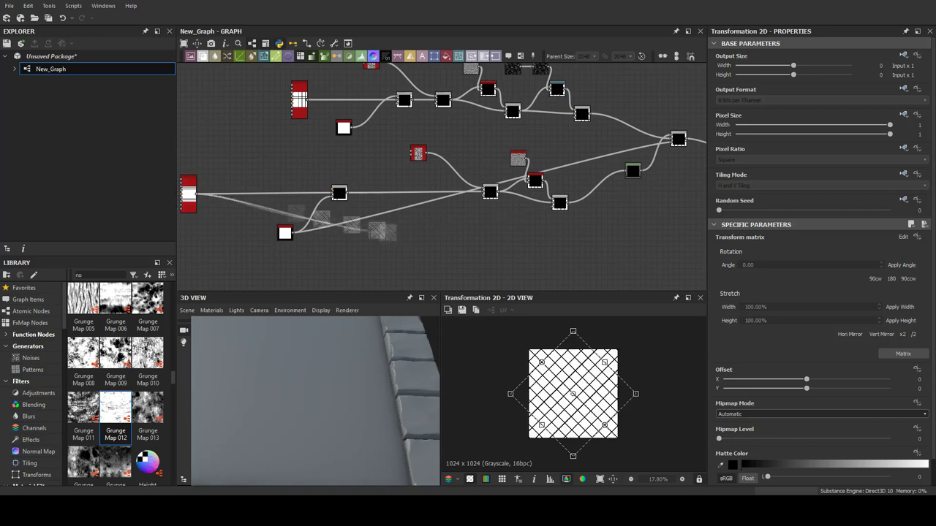
Step: Switch the combining Blend's mode to Add (Linear Dodge)
left_click(340, 193)
scroll(740, 273, "down", 3)
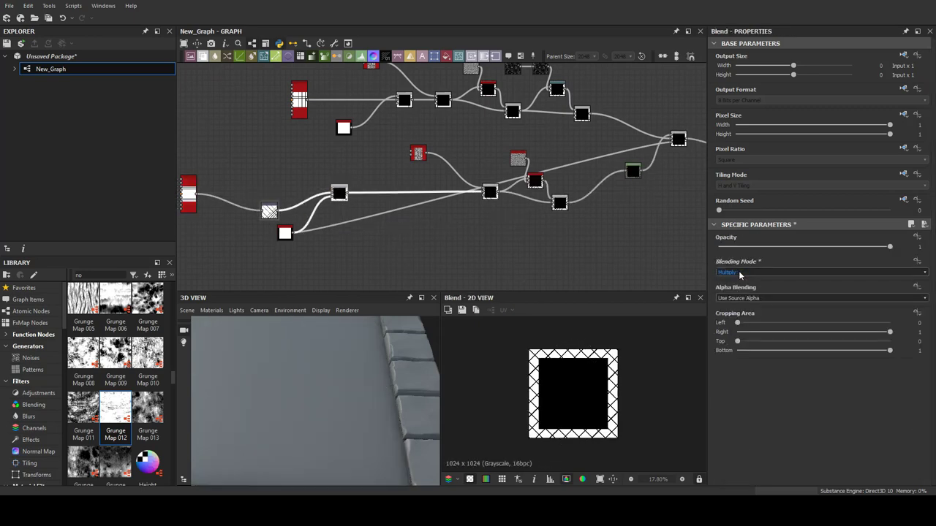
scroll(740, 273, "down", 2)
scroll(755, 276, "up", 4)
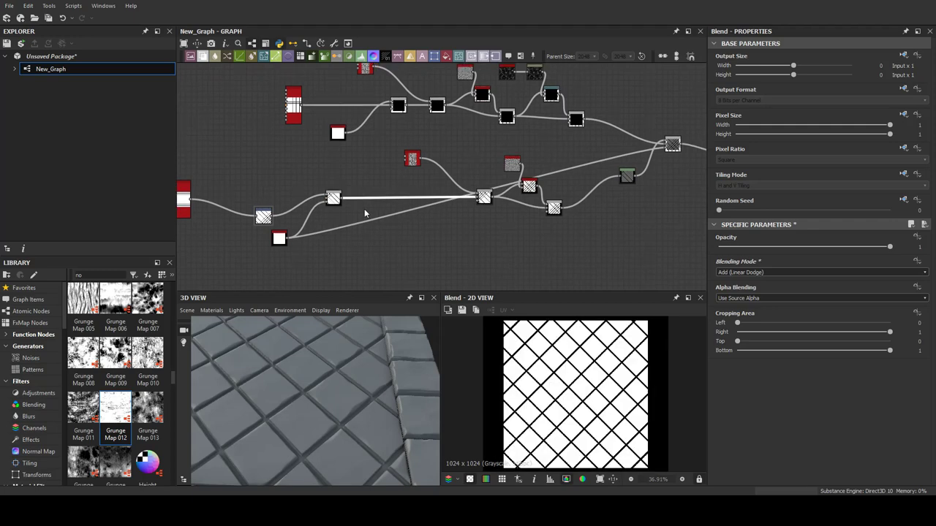
scroll(804, 329, "down", 3)
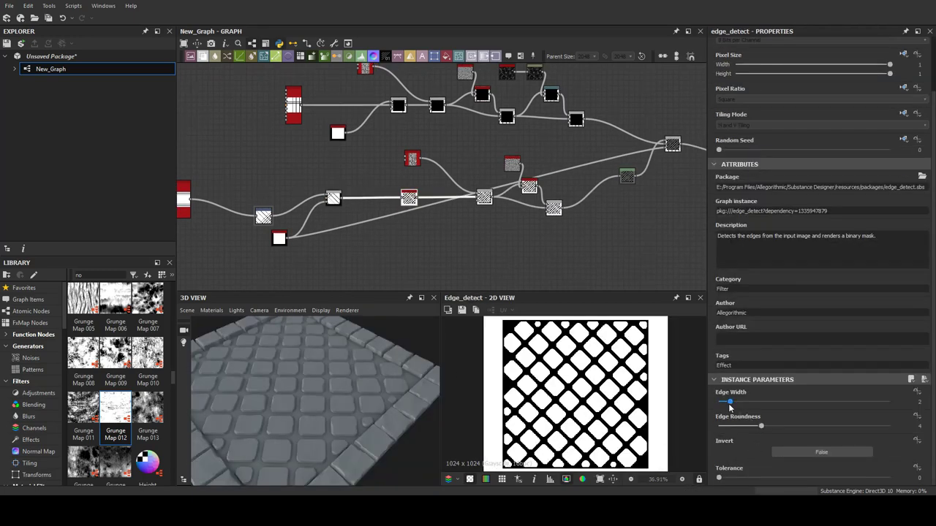
Step: Set Edge Detect's edge width to 1 and edge roundness to 1.36
left_click_drag(729, 401, 703, 407)
scroll(348, 413, "up", 3)
scroll(349, 413, "up", 3)
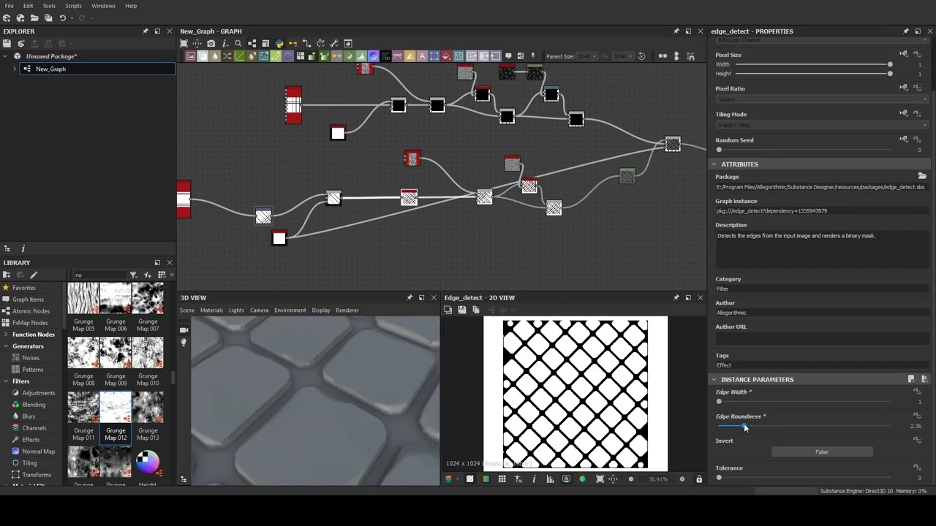
scroll(356, 386, "down", 3)
scroll(356, 418, "down", 3)
left_click_drag(355, 418, 359, 351)
mouse_move(608, 202)
middle_mouse_down()
mouse_move(438, 196)
mouse_move(412, 229)
middle_mouse_up()
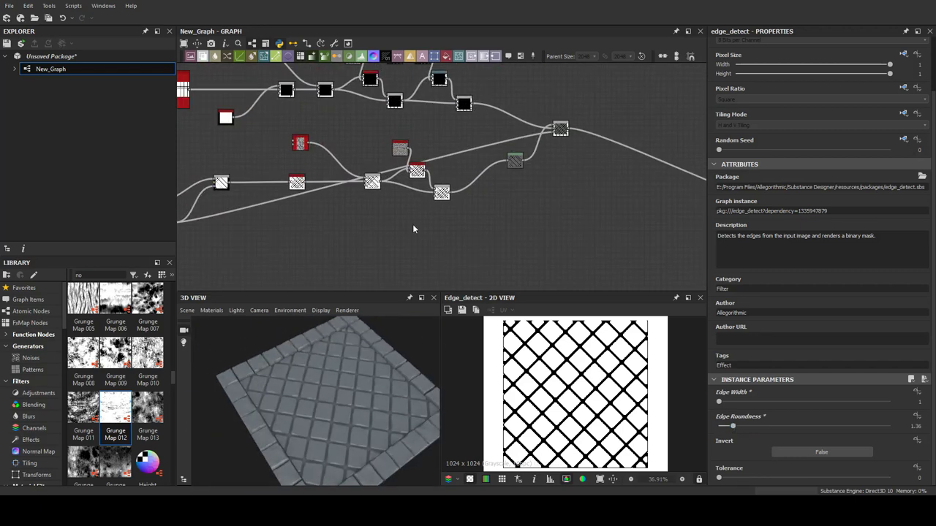
Step: Paste in a new node, wire it after Edge Detect, and preview the Flood Fill result
key("ctrl+v")
middle_click_drag(375, 194, 467, 194)
left_click(467, 193)
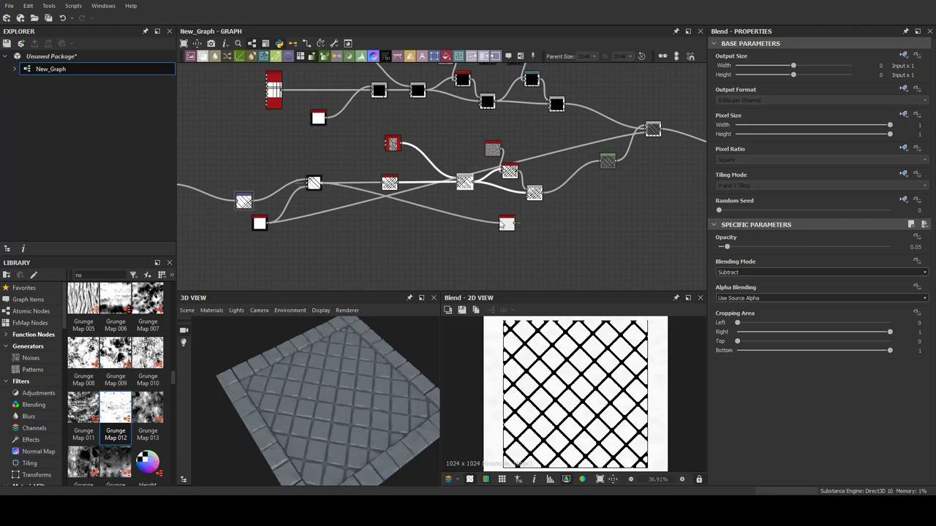
double_click(371, 225)
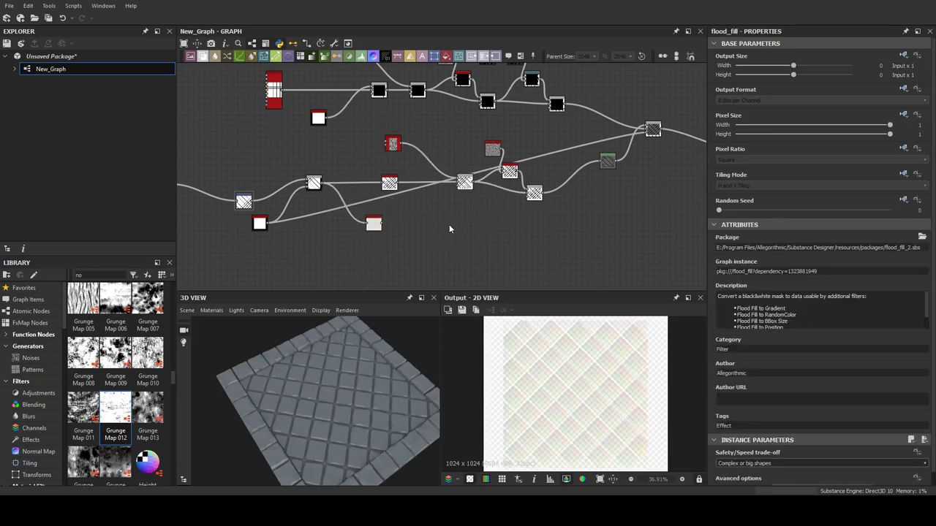
Step: Add Flood Fill to Gradient after the Flood Fill with Angle Variation 1
left_click(396, 237)
scroll(818, 292, "down", 3)
scroll(819, 292, "down", 2)
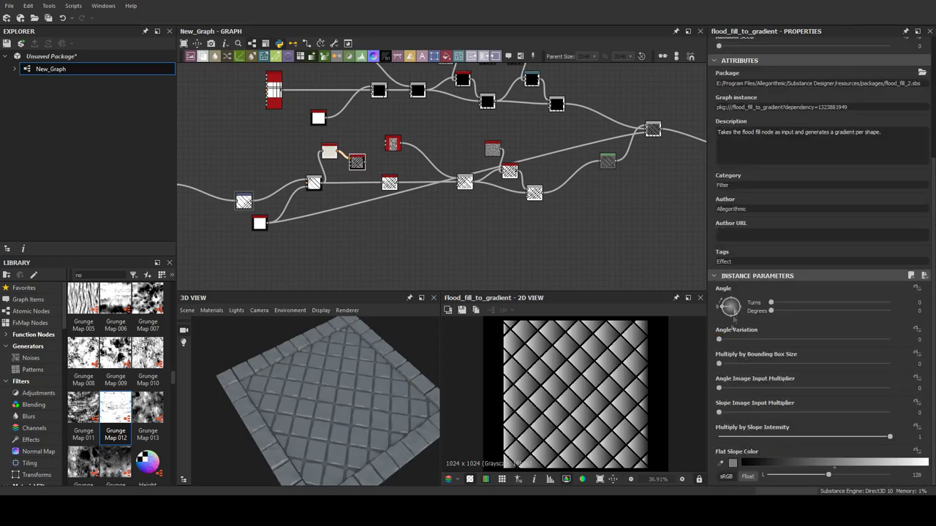
left_click(890, 339)
scroll(378, 149, "up", 5)
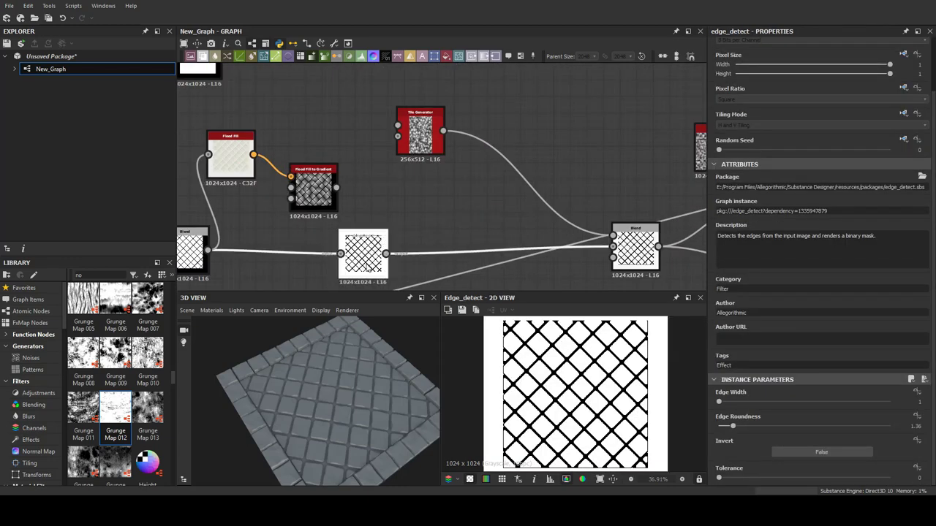
Step: Blend the per-tile gradients with the edge mask at 0.64 opacity
left_click_drag(313, 176, 402, 207)
key("ctrl+b")
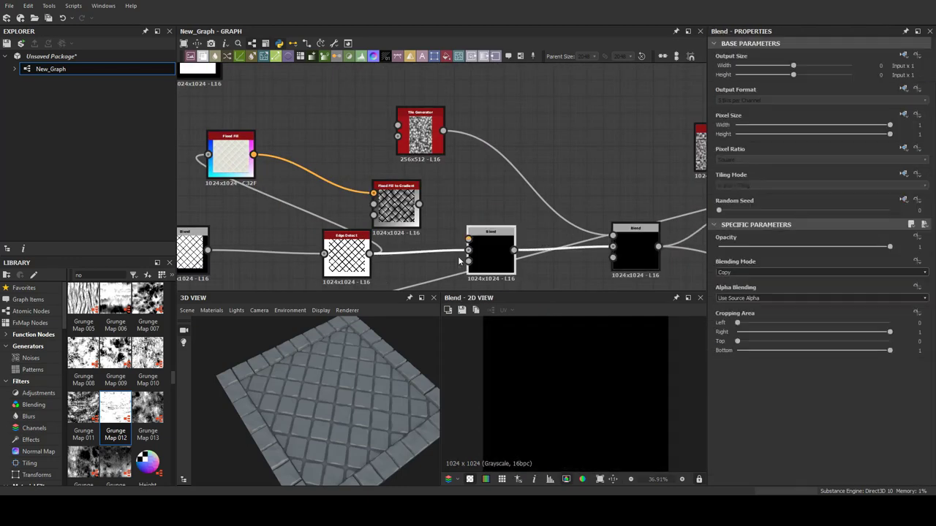
scroll(345, 343, "up", 5)
left_click_drag(889, 246, 827, 246)
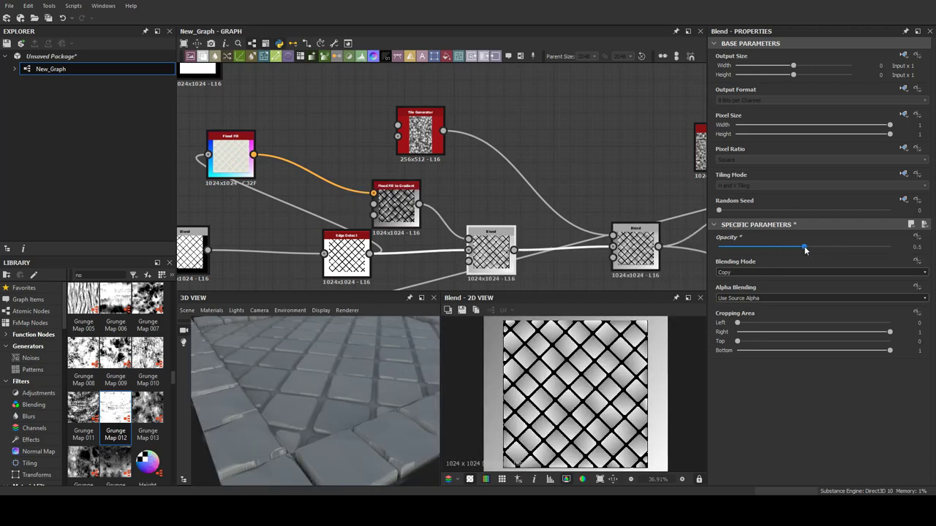
scroll(351, 340, "down", 5)
left_click_drag(365, 448, 298, 408)
scroll(344, 412, "up", 3)
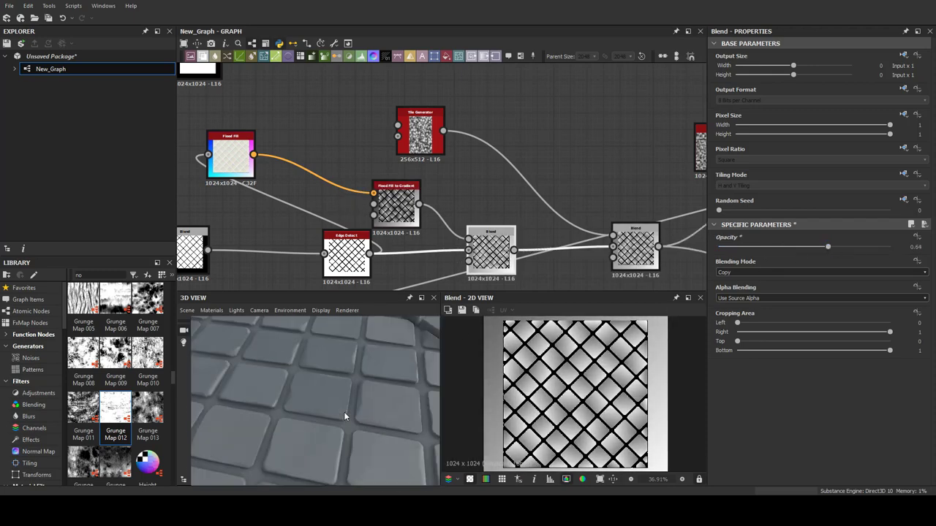
Step: Review the settings of the second Blend and the subtracting Blend in the noise chain
middle_click_drag(453, 183, 336, 193)
left_click(303, 143)
left_click(518, 256)
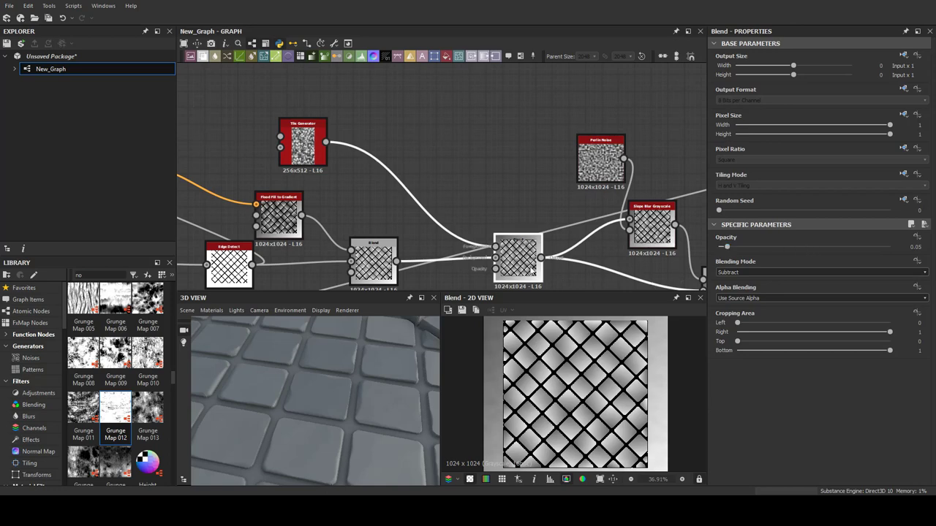
scroll(407, 383, "down", 5)
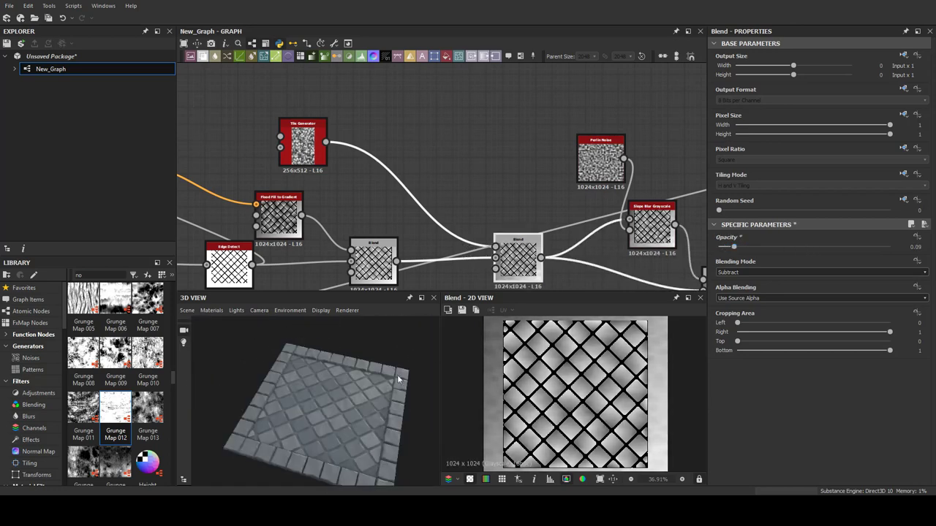
middle_click_drag(445, 203, 482, 180)
scroll(482, 179, "down", 5)
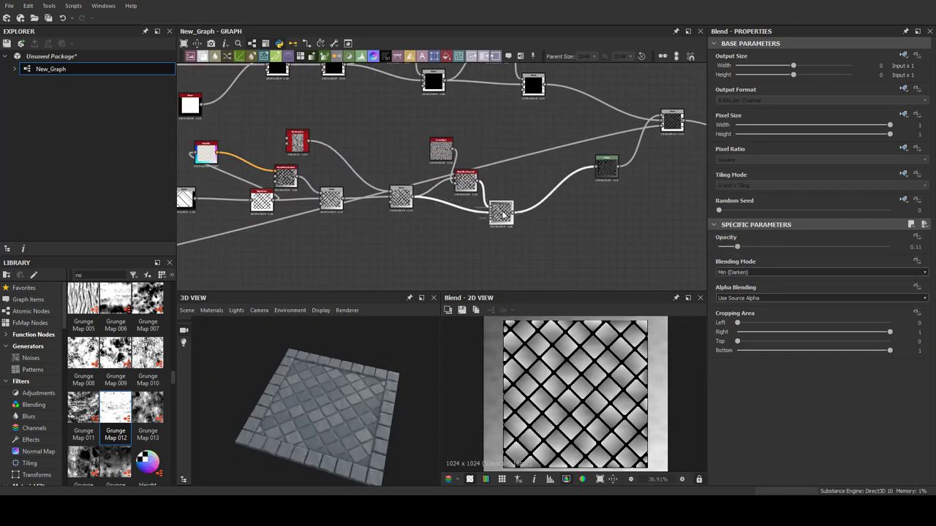
scroll(480, 233, "up", 2)
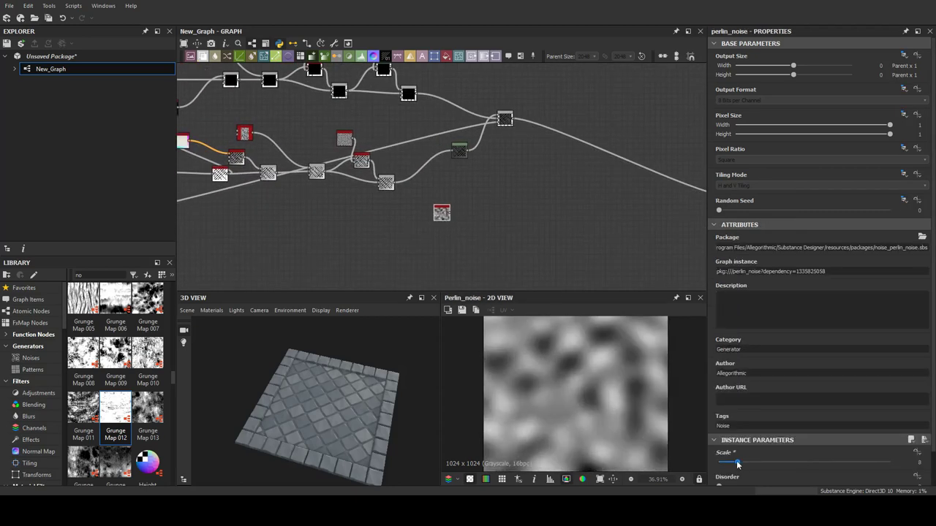
Step: Boost the Perlin noise contrast with Levels and blend it with Clouds noise
left_click_drag(919, 264, 887, 265)
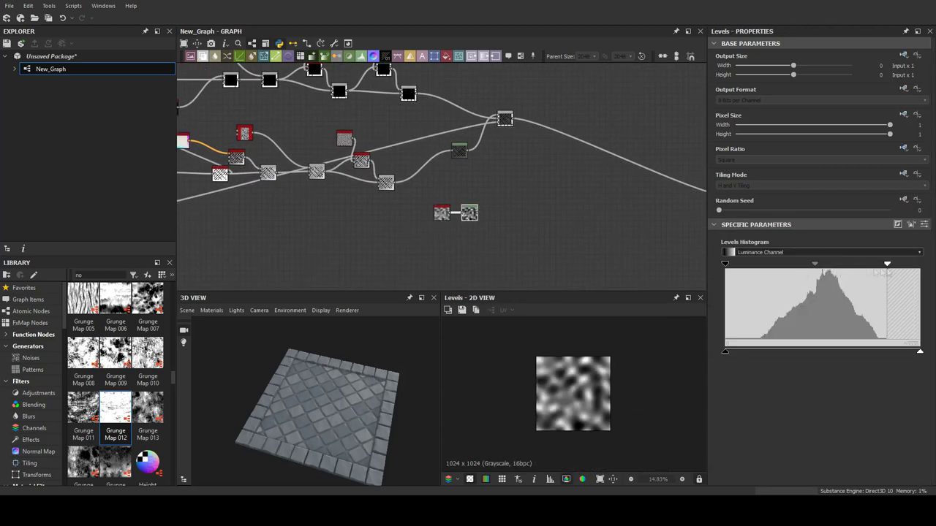
key("shift+b")
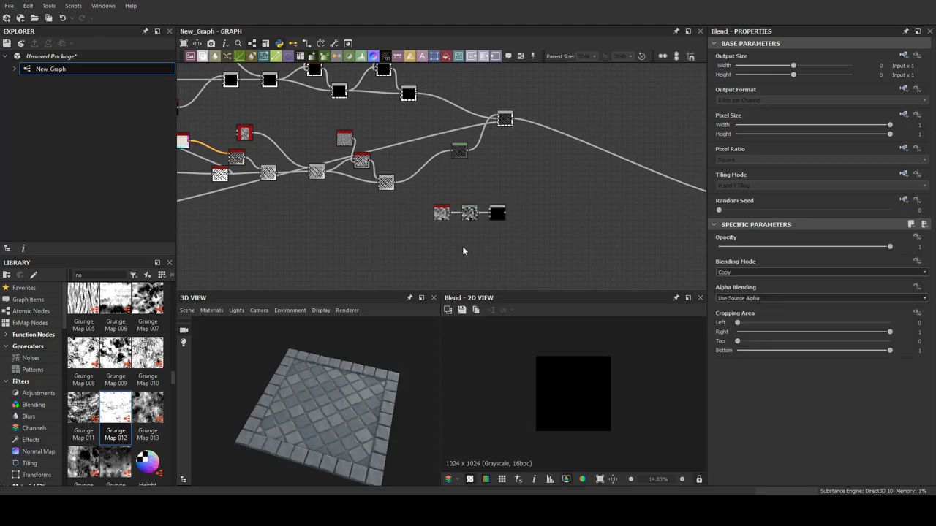
left_click_drag(472, 247, 488, 215)
left_click(744, 272)
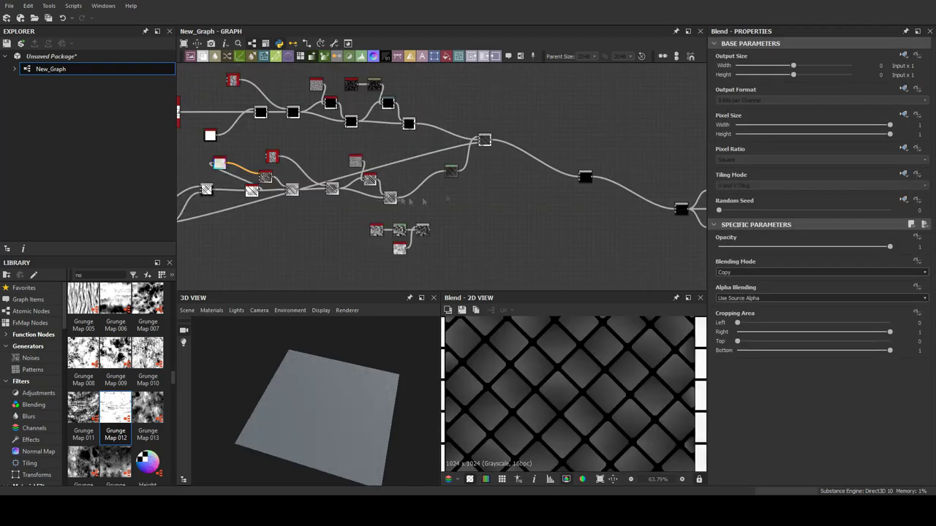
Step: Add Levels to the tile mask with the white point pulled left, then invert it so gaps are white
left_click(473, 206)
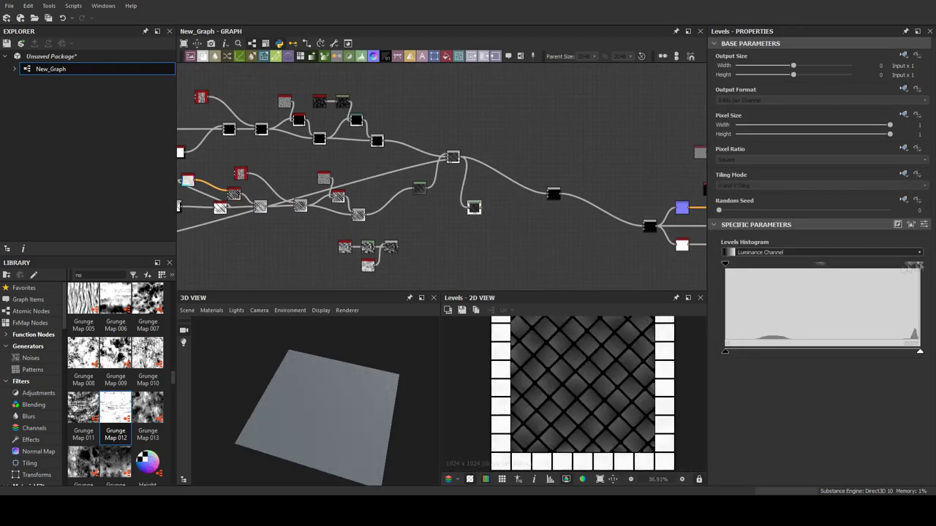
left_click_drag(919, 264, 760, 263)
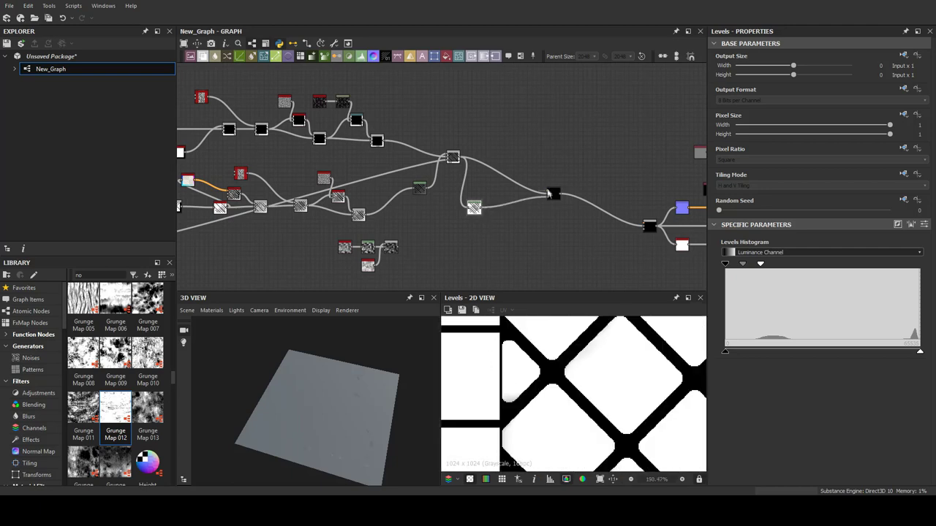
left_click(512, 201)
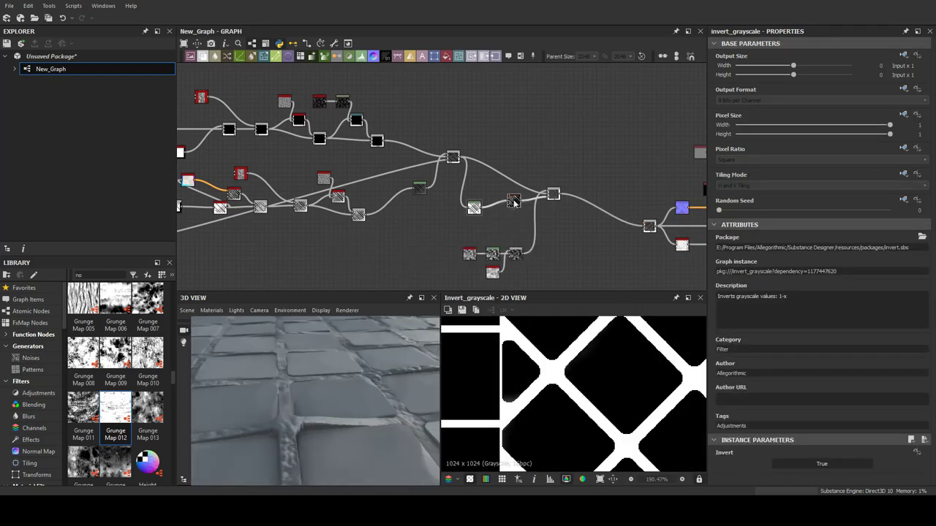
double_click(501, 211)
double_click(502, 212)
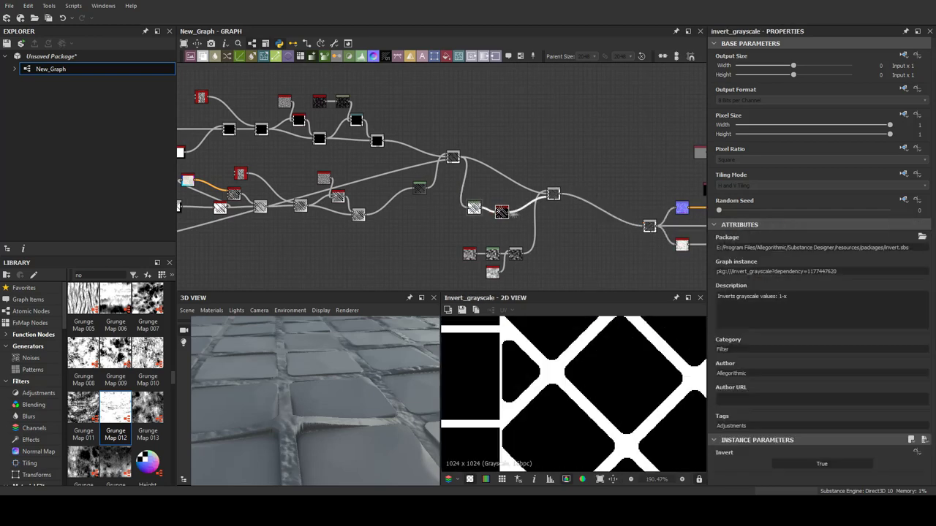
left_click(523, 209)
Step: Give the Bevel node a negative distance
scroll(512, 212, "up", 4)
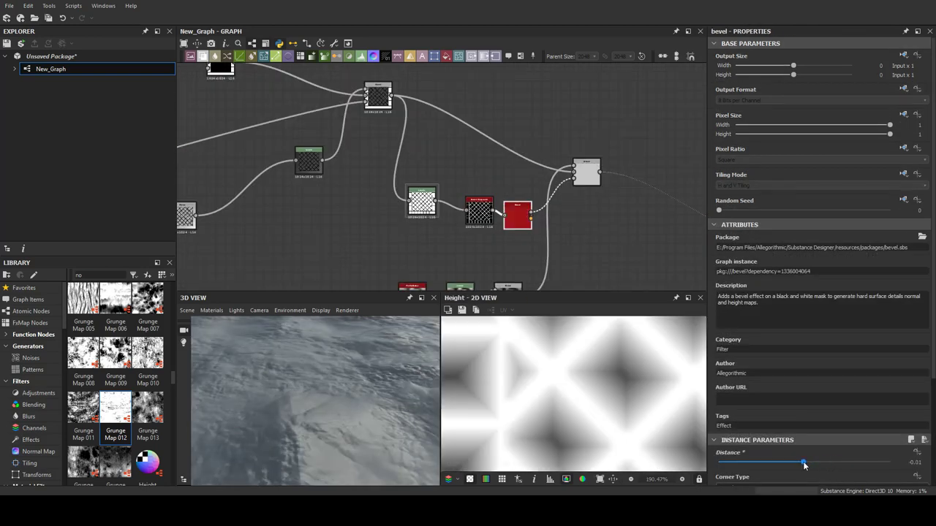
left_click_drag(813, 463, 801, 465)
scroll(802, 439, "down", 2)
left_click_drag(775, 425, 802, 430)
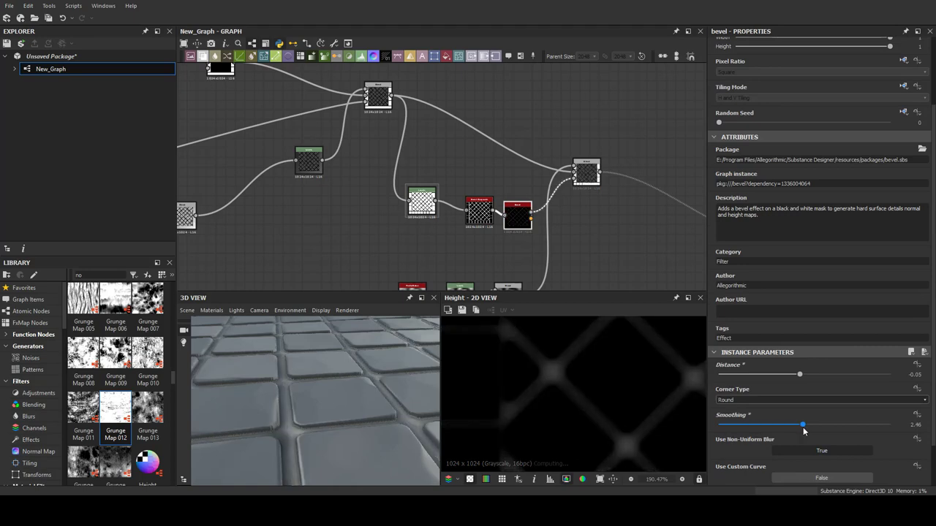
Step: Switch the Blend feeding the height to a different blending mode
middle_click_drag(527, 248, 509, 194)
left_click(491, 241)
left_click_drag(365, 395, 322, 419)
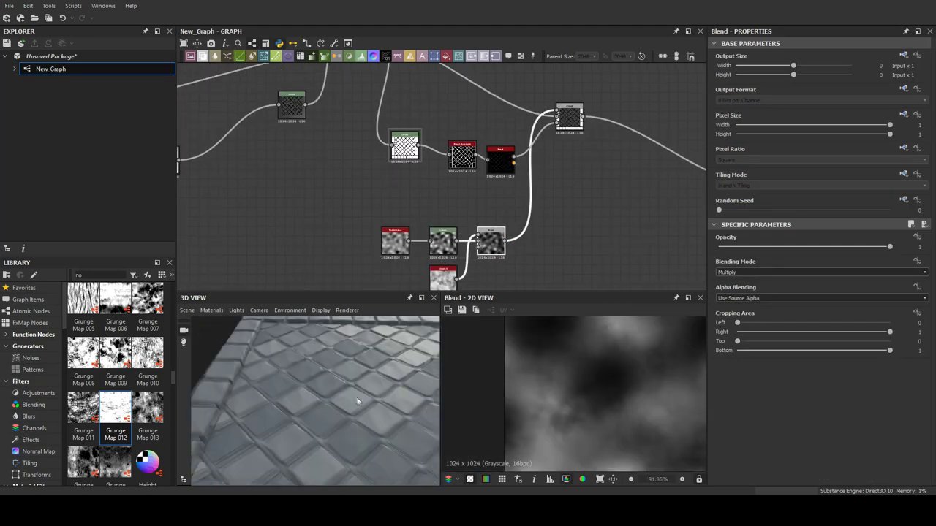
left_click(738, 272)
left_click(737, 279)
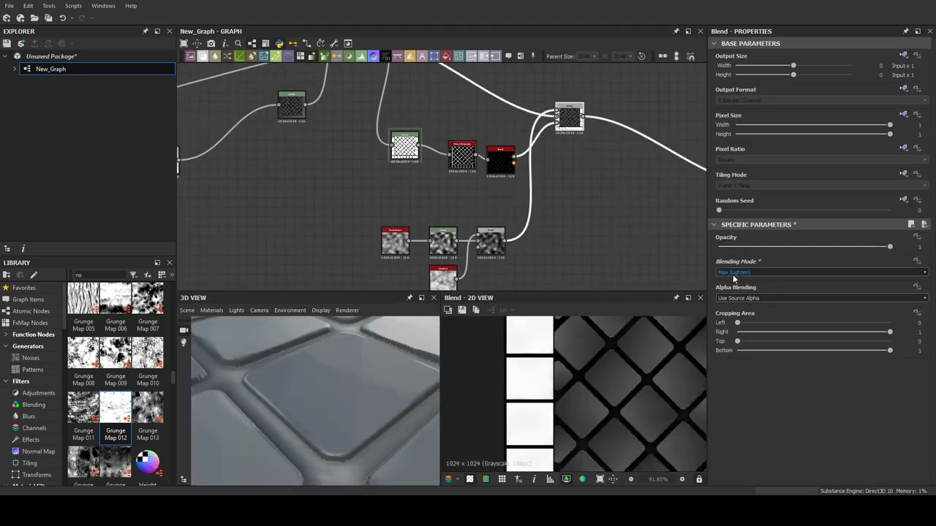
Step: Refine the bevel's distance and smoothing values
left_click_drag(462, 155, 453, 128)
scroll(796, 397, "down", 3)
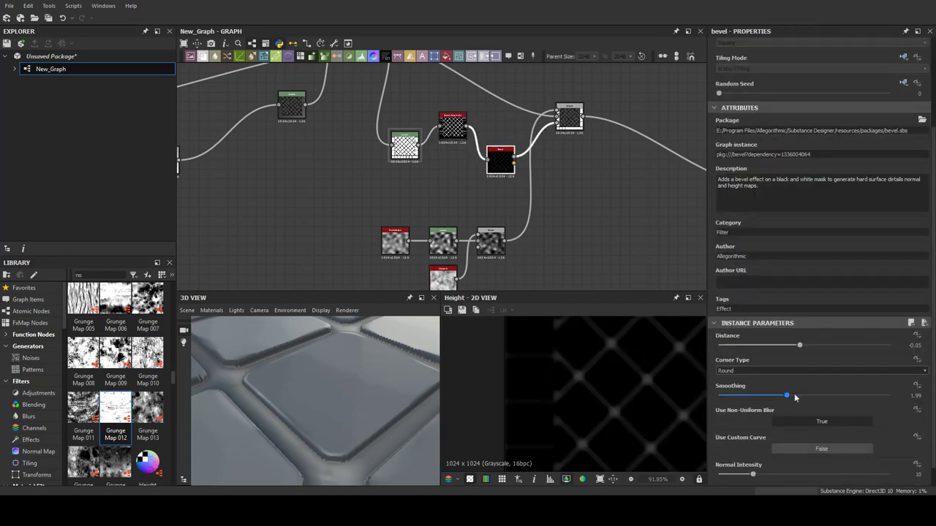
left_click_drag(729, 406, 766, 410)
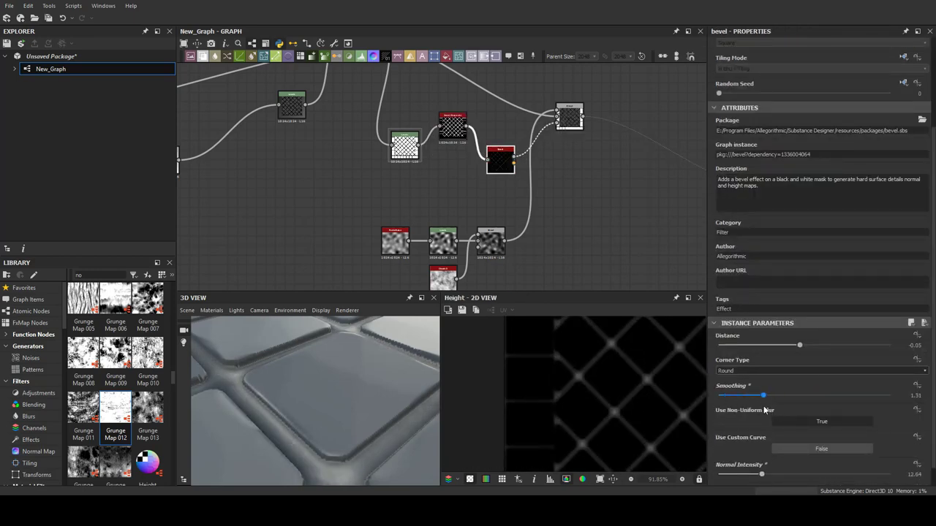
left_click_drag(799, 348, 799, 351)
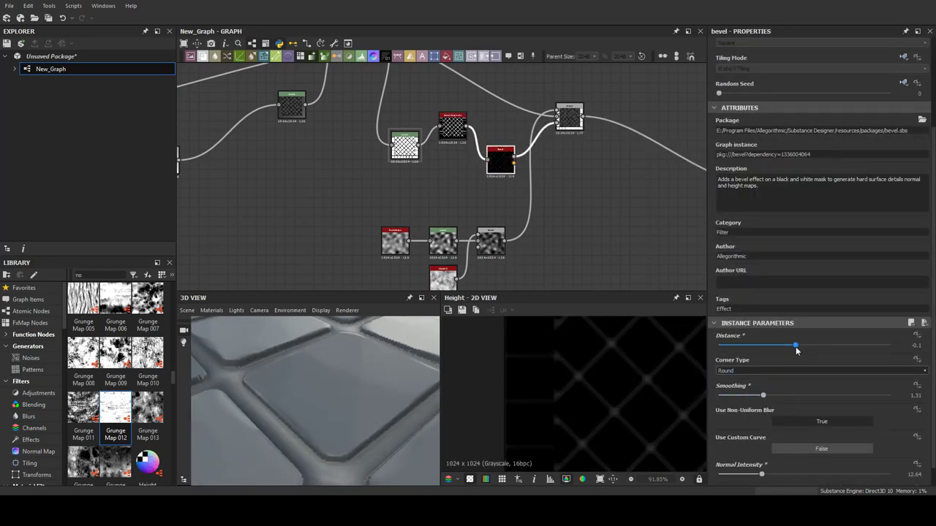
left_click_drag(849, 397, 794, 399)
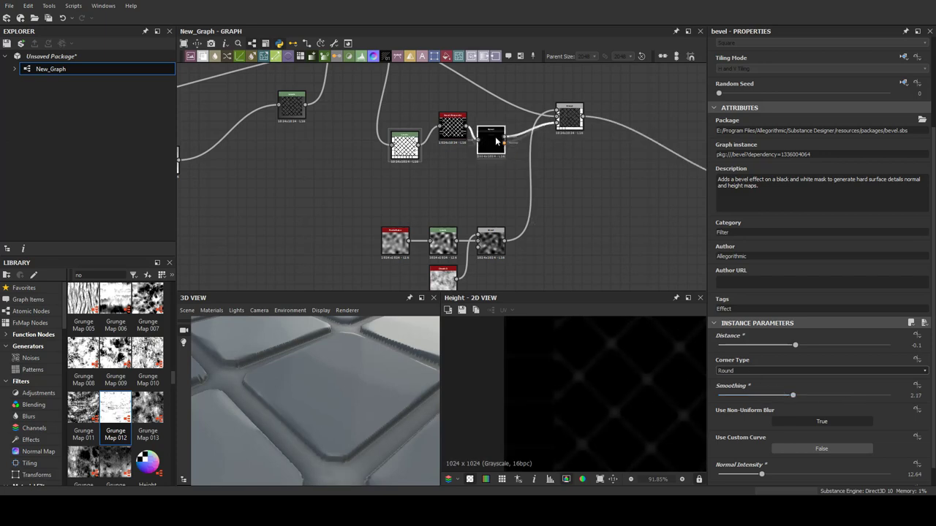
Step: Insert Auto Levels after the Bevel and lower the height Blend's opacity to 0.39
key("ctrl+v")
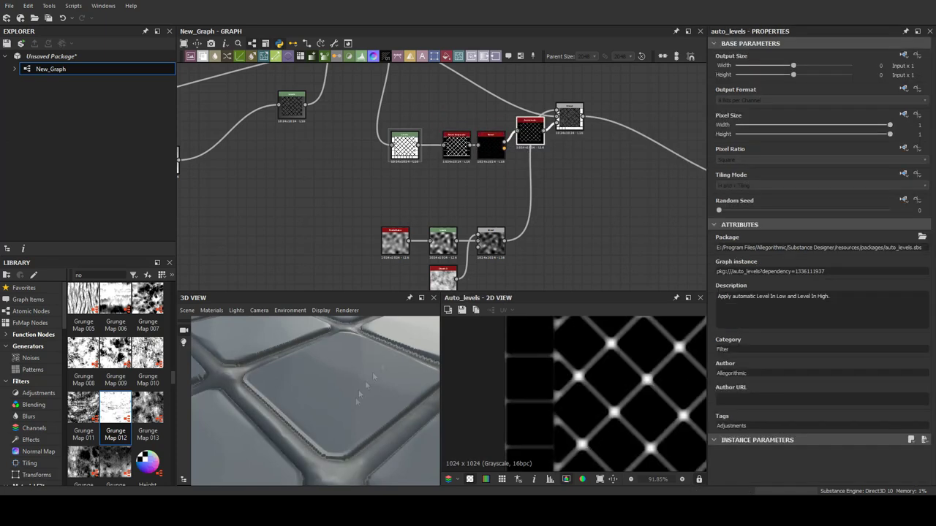
left_click(568, 116)
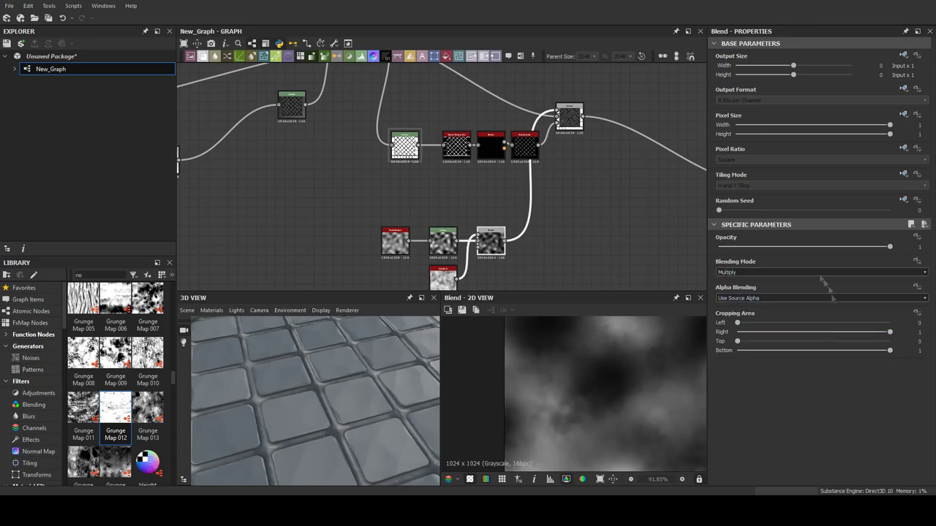
left_click_drag(568, 116, 648, 134)
left_click_drag(851, 250, 726, 254)
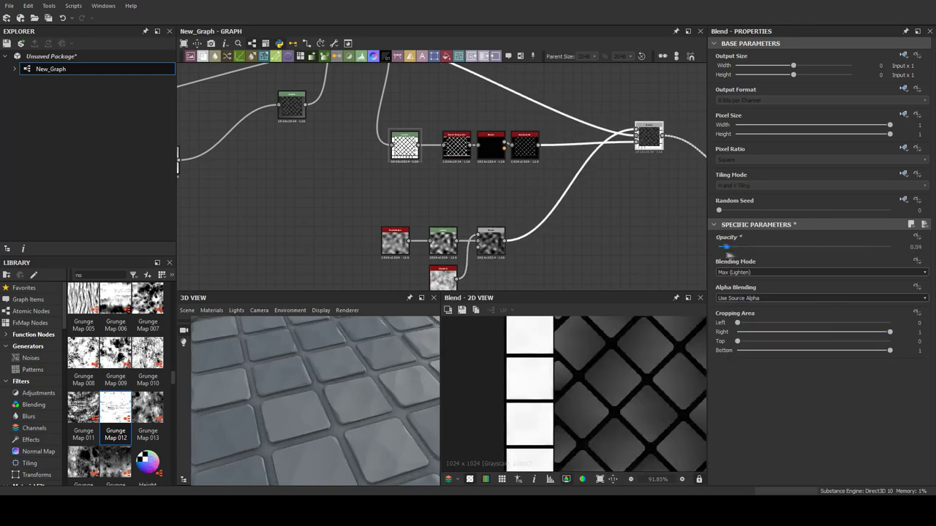
left_click_drag(315, 395, 380, 424)
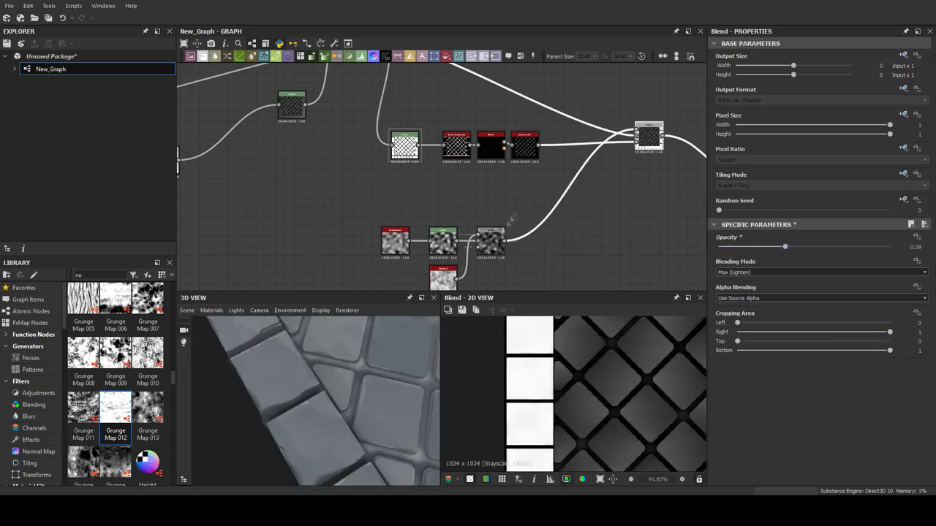
scroll(362, 127, "down", 3)
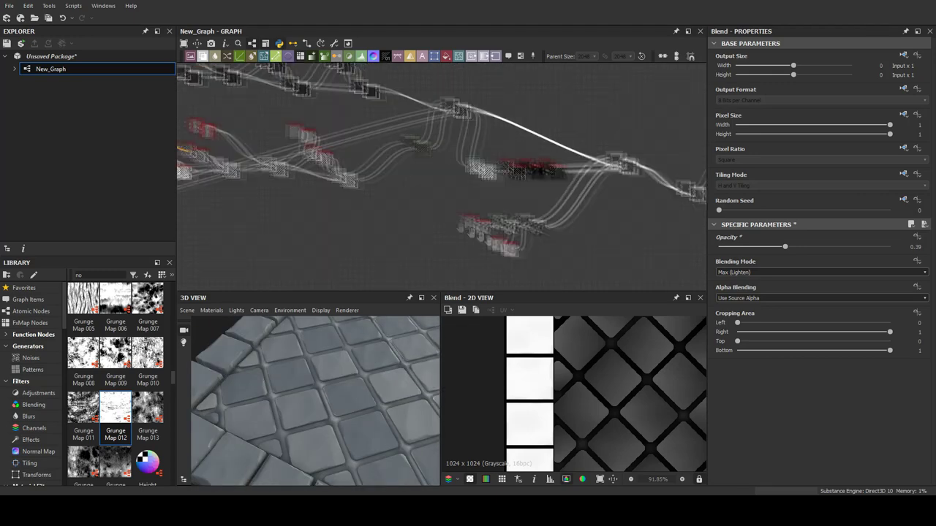
Step: Darken the tile mask's midtones and highlights in the Levels node feeding the invert
left_click(415, 139)
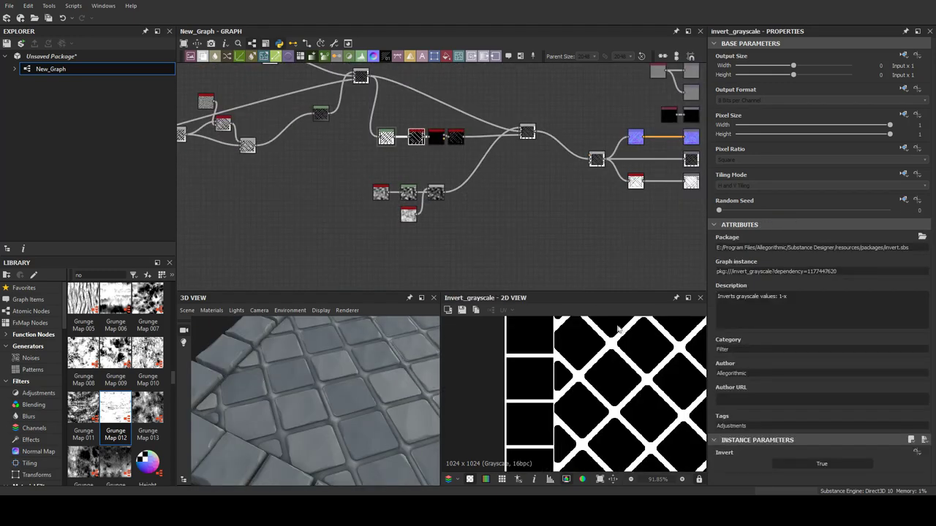
left_click(386, 137)
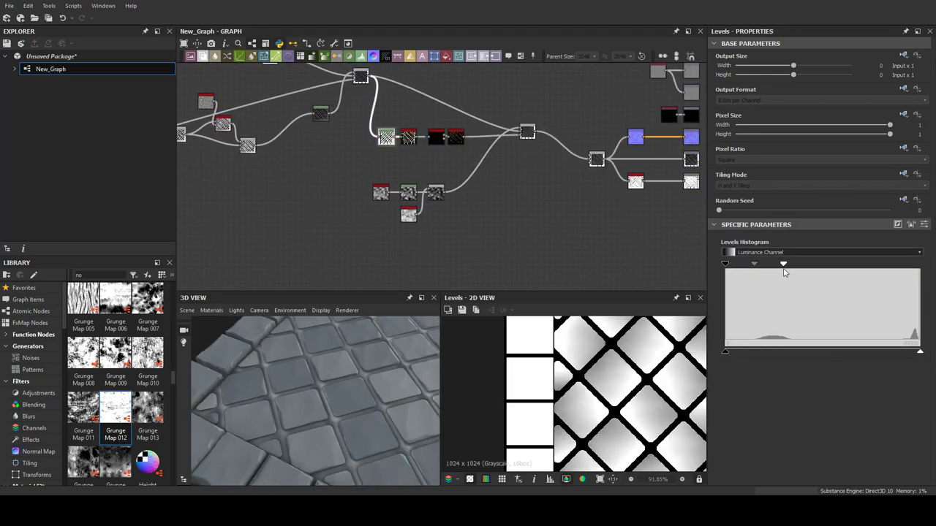
left_click_drag(767, 264, 774, 264)
left_click(527, 158)
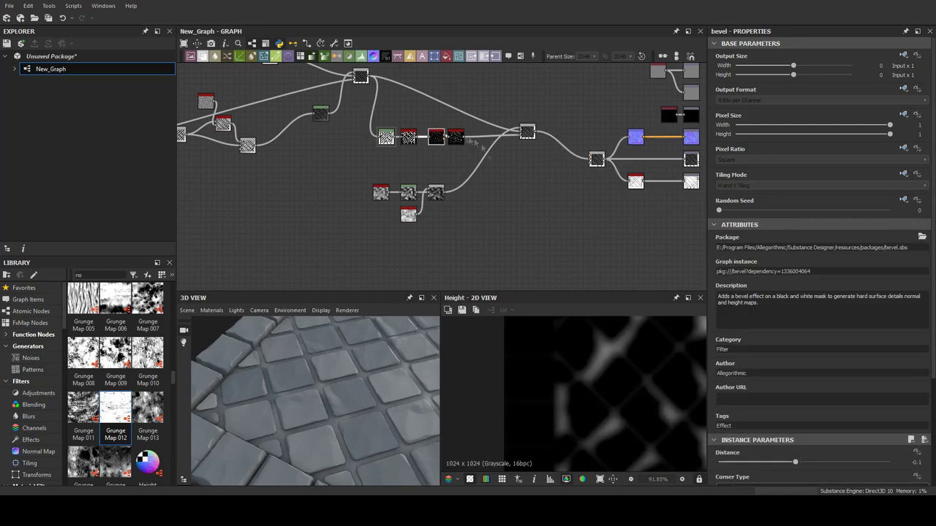
left_click(527, 132)
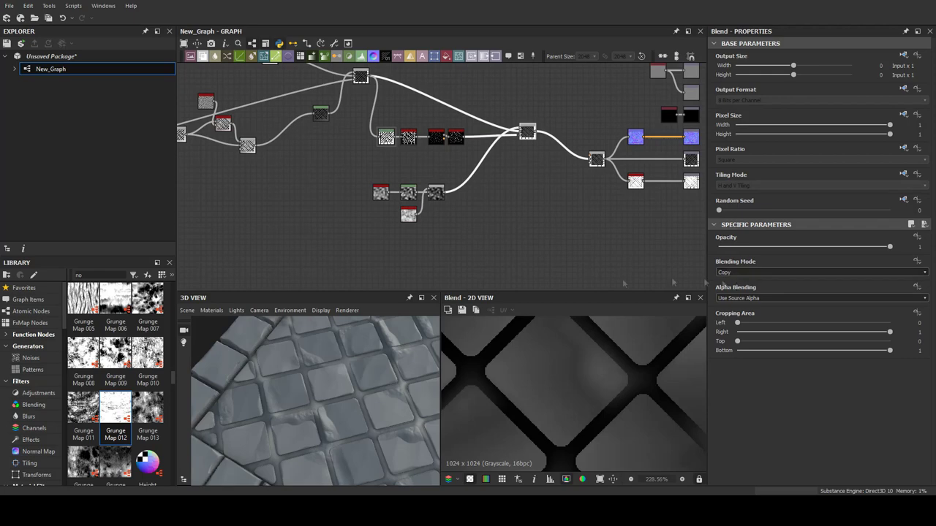
Step: Inspect the Auto Levels node and select the Blend mixing in the grunge
left_click(457, 137)
middle_click_drag(486, 145, 482, 124)
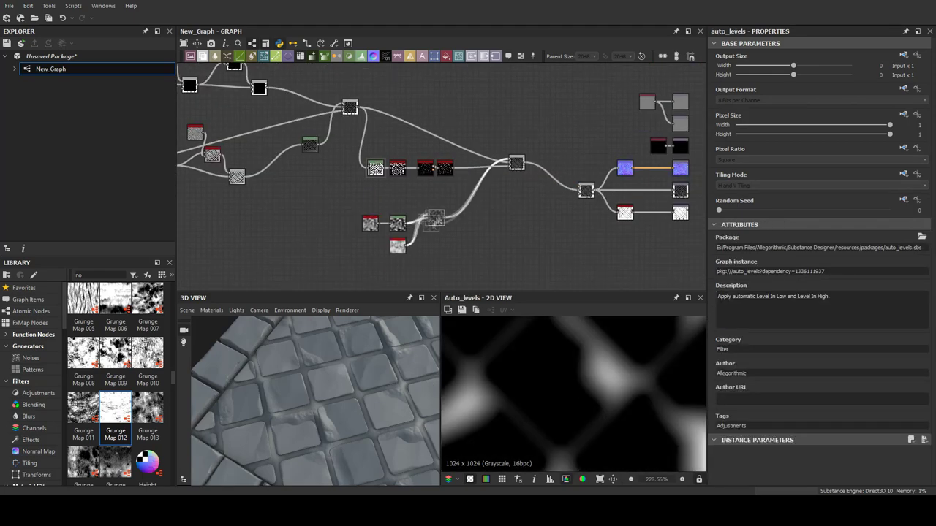
scroll(371, 345, "down", 3)
scroll(429, 183, "up", 5)
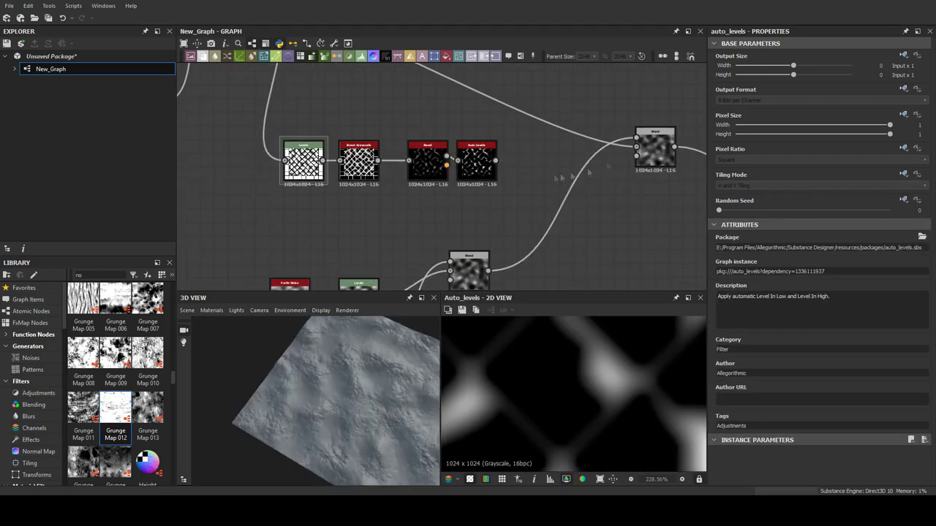
left_click(655, 150)
Step: Insert a Levels node between the two Blends and lower its output white to darken the grunge
left_click(537, 248)
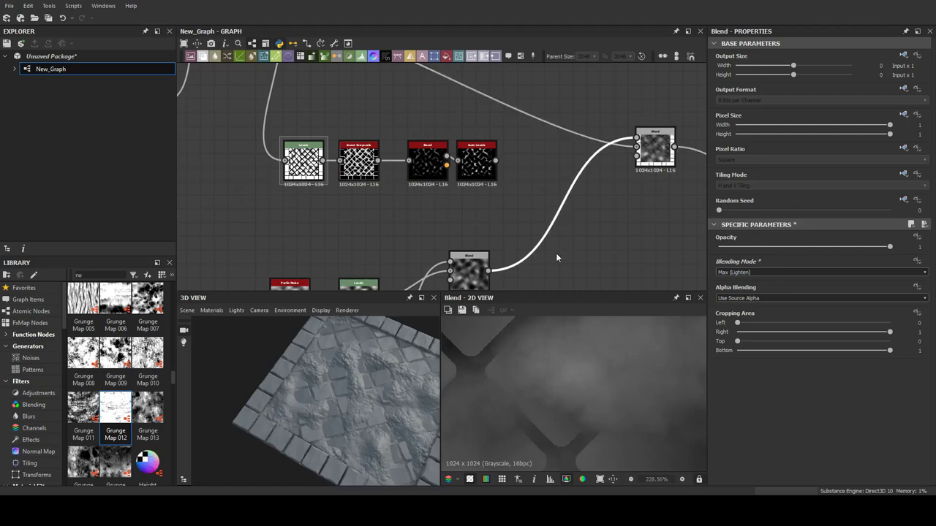
left_click_drag(919, 352, 824, 353)
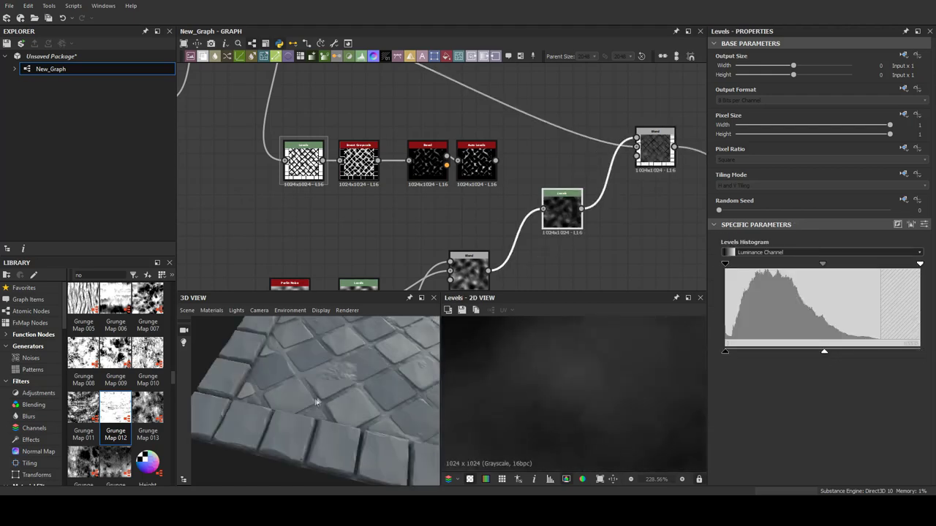
middle_click_drag(354, 215, 417, 235)
scroll(416, 236, "down", 5)
scroll(392, 182, "up", 10)
scroll(392, 182, "down", 5)
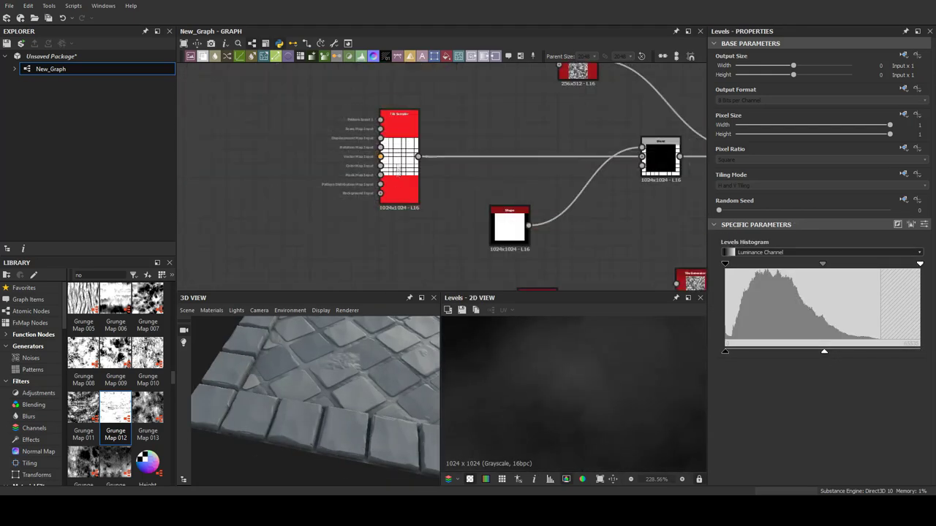
Step: Preview the flood fill output in the node network
scroll(344, 194, "up", 2)
middle_click_drag(349, 192, 254, 169)
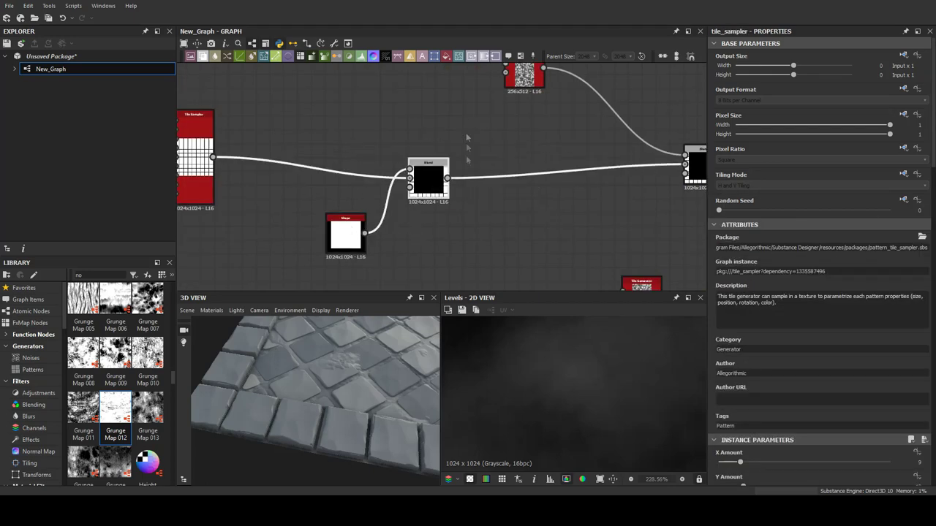
double_click(505, 151)
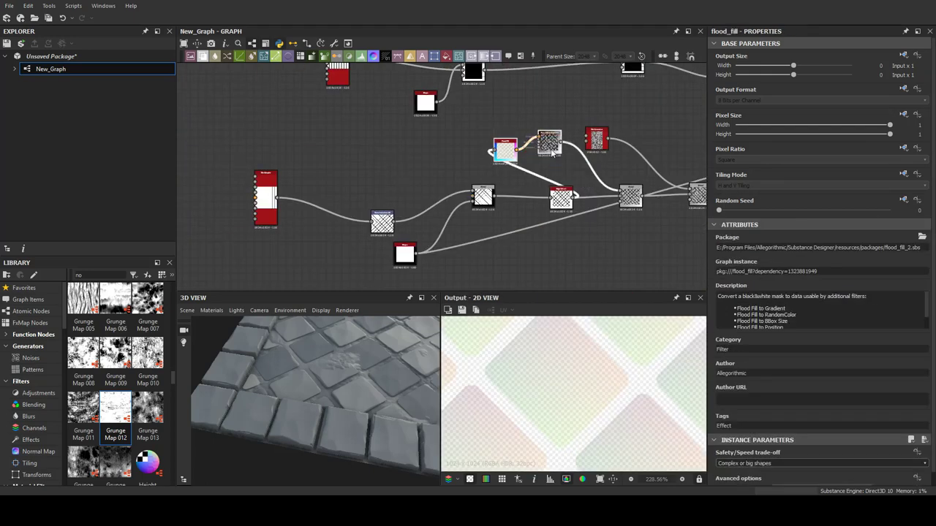
middle_click_drag(491, 66, 502, 179)
Step: Insert a Blend after the flood_fill_to_gradient node and set its opacity to 0.83
left_click(476, 126)
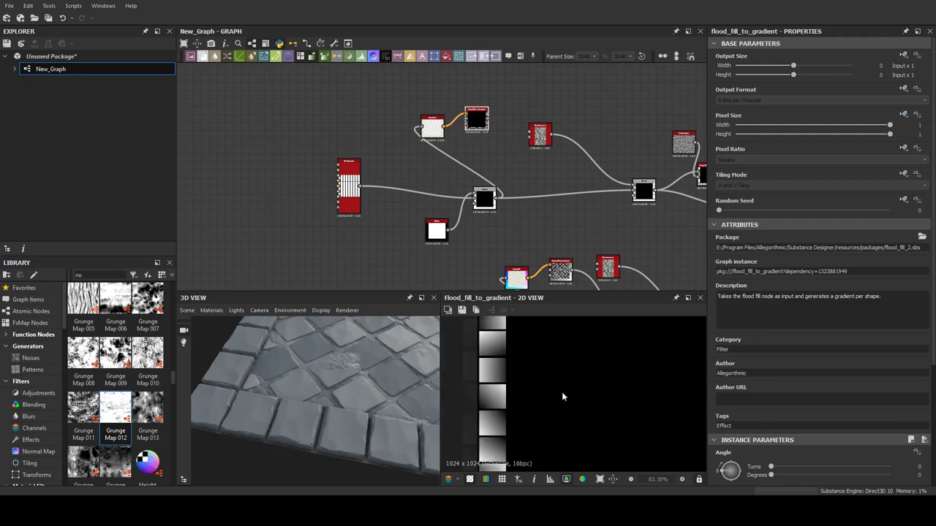
key("shift+b")
left_click_drag(314, 395, 288, 397)
mouse_move(890, 247)
left_mouse_down()
mouse_move(809, 249)
mouse_move(860, 246)
left_mouse_up()
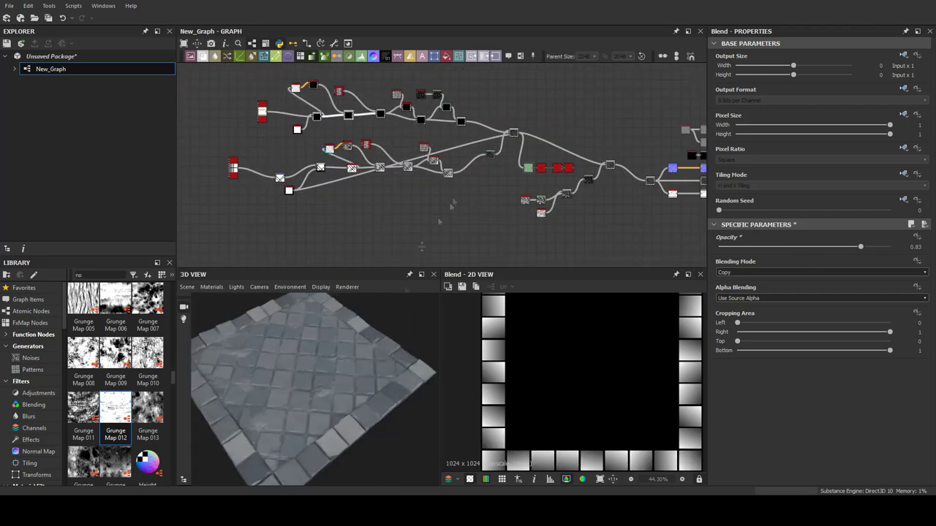
scroll(441, 216, "up", 2)
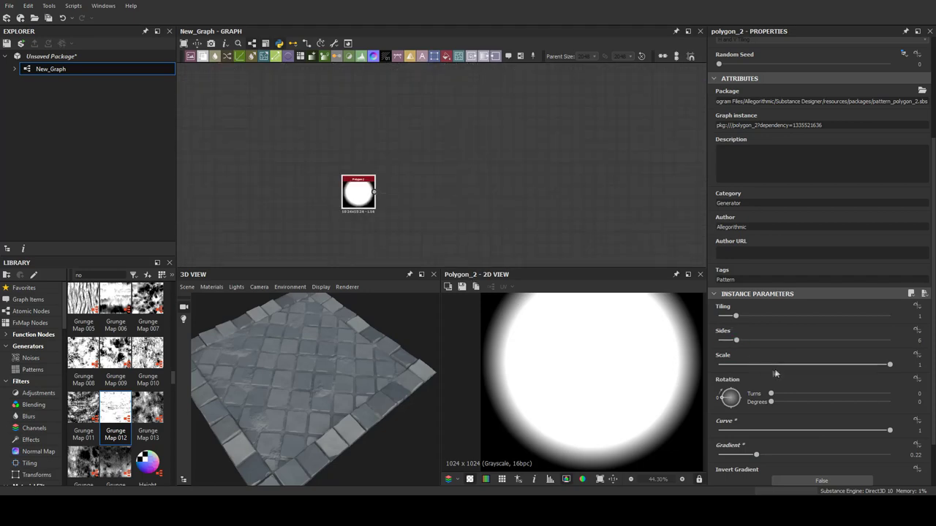
Step: Shrink the polygon circle, feed the soft polygon into the warp, and adjust the second polygon's tiling
left_click(778, 365)
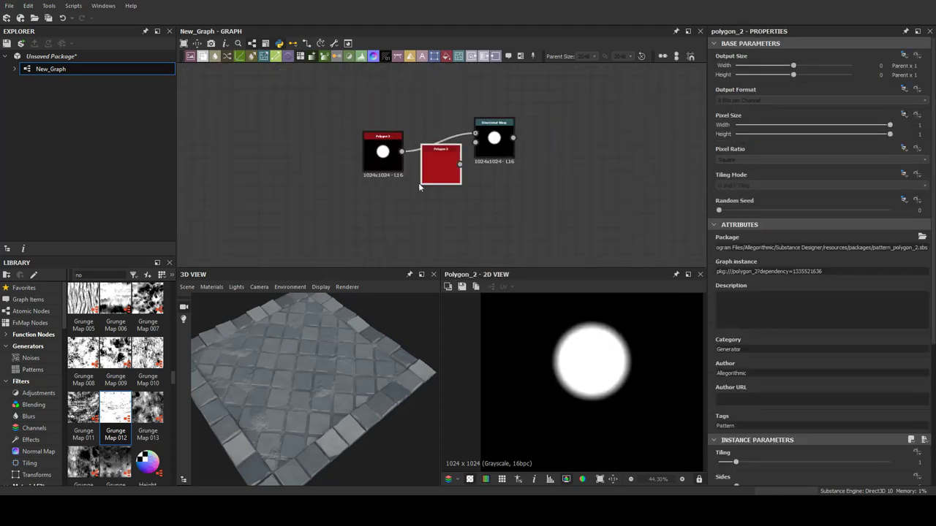
left_click_drag(756, 425, 700, 430)
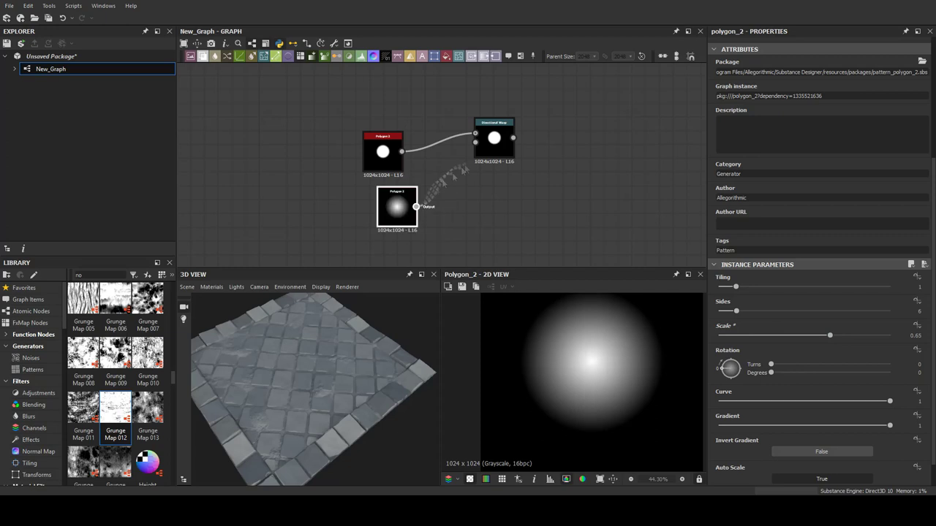
left_click_drag(465, 168, 475, 143)
key("Return")
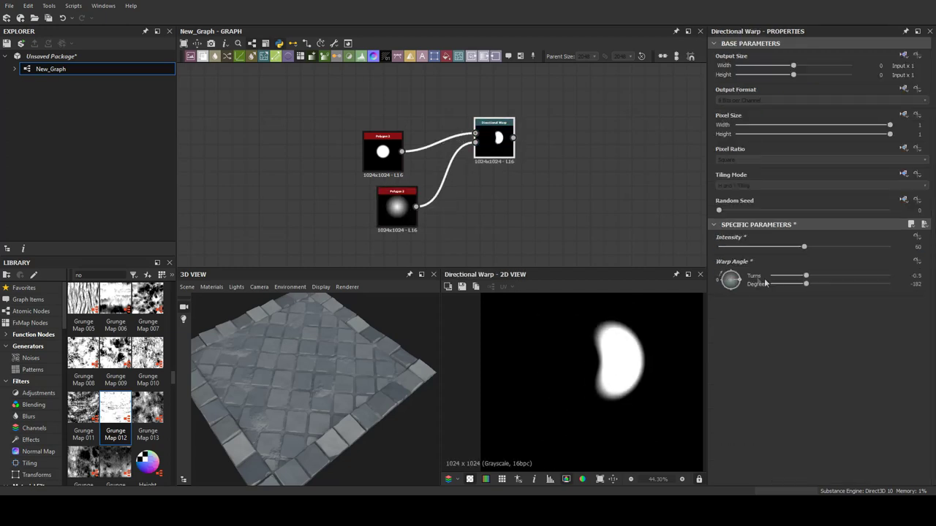
left_click(397, 208)
mouse_move(731, 404)
left_mouse_down()
mouse_move(757, 406)
mouse_move(728, 410)
left_mouse_up()
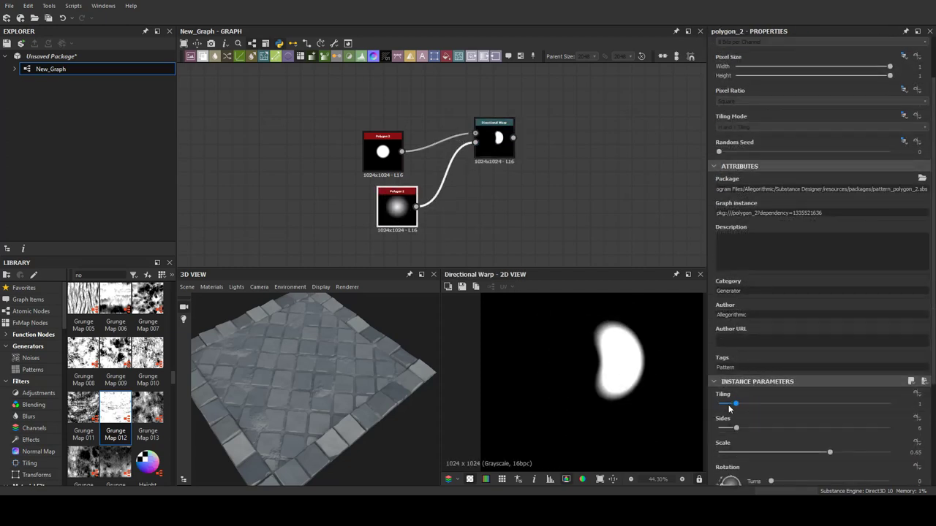
scroll(722, 438, "down", 2)
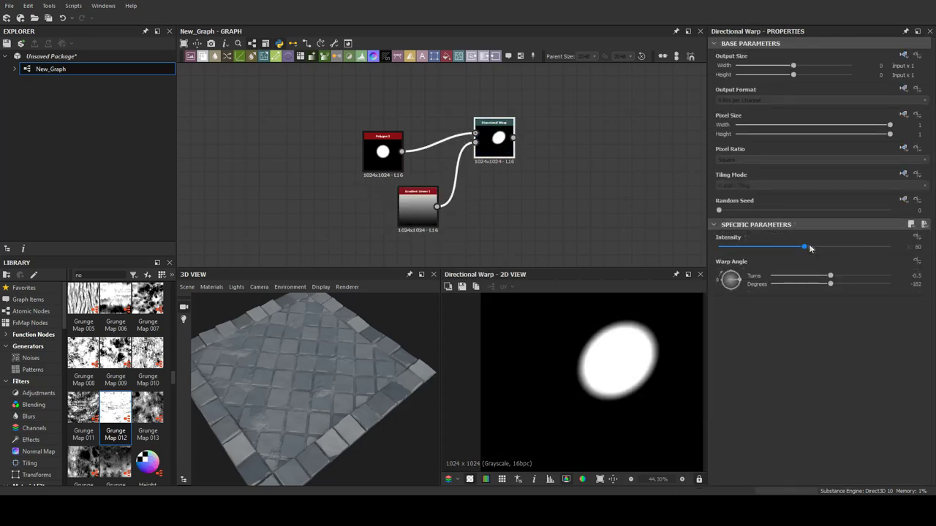
Step: Set the warp intensity to 101.93 and place the second Directional Warp below the first
left_click_drag(809, 249, 864, 247)
left_click_drag(441, 155, 500, 196)
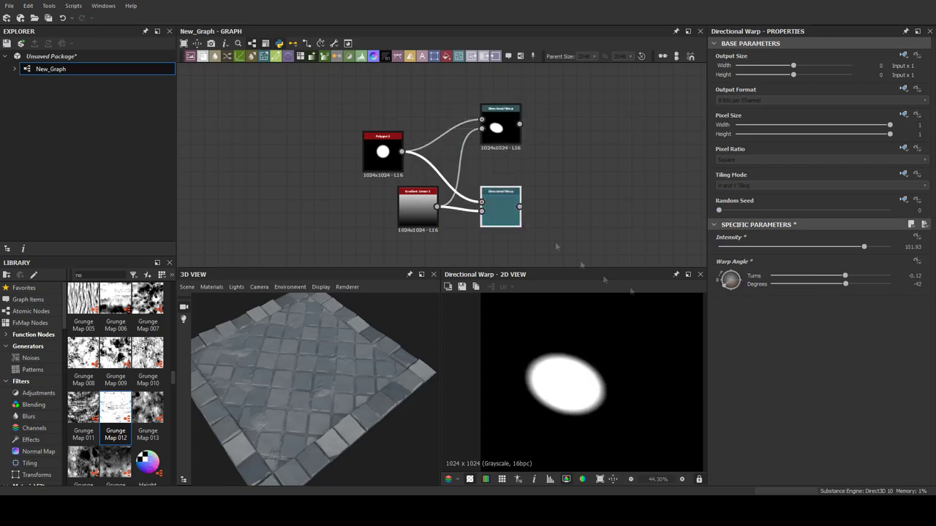
scroll(493, 177, "down", 1)
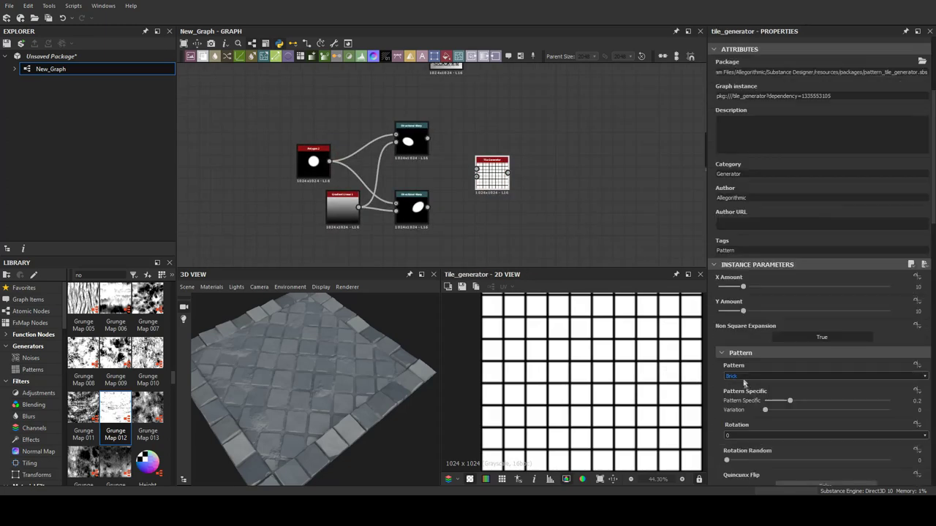
Step: Remove the lower warp's link to the tile generator and adjust the node's parameter sliders
key("ctrl+z")
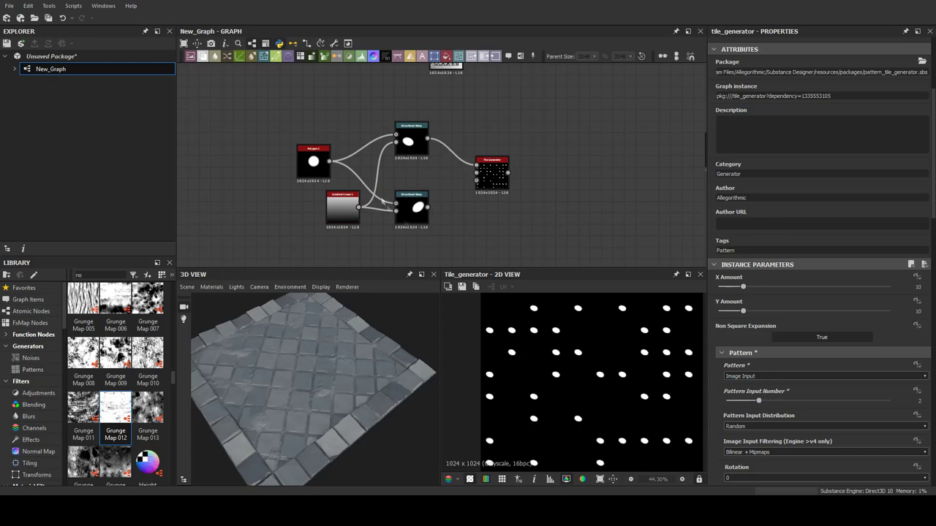
scroll(738, 357, "down", 5)
scroll(738, 358, "down", 5)
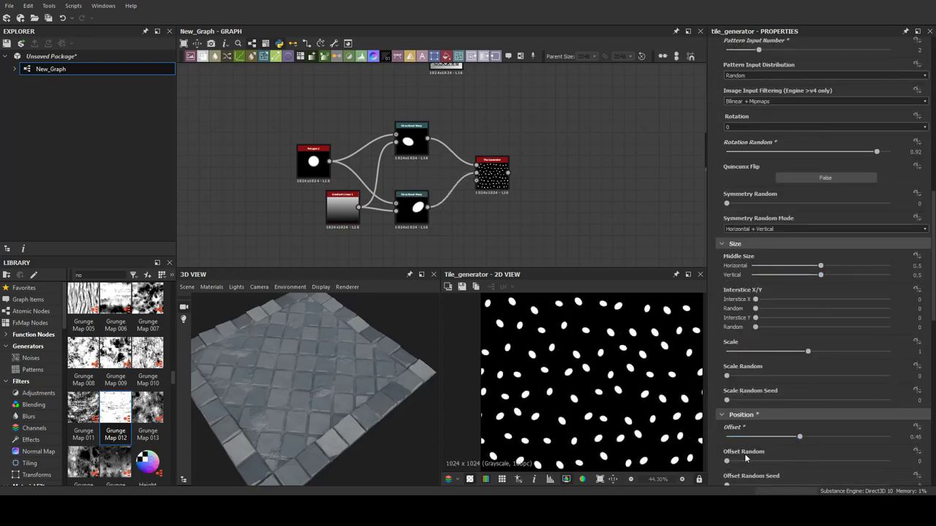
left_click_drag(726, 230, 865, 230)
scroll(804, 329, "down", 3)
left_click_drag(726, 397, 886, 398)
scroll(804, 329, "down", 2)
scroll(804, 329, "up", 3)
scroll(804, 292, "up", 2)
left_click_drag(810, 206, 766, 207)
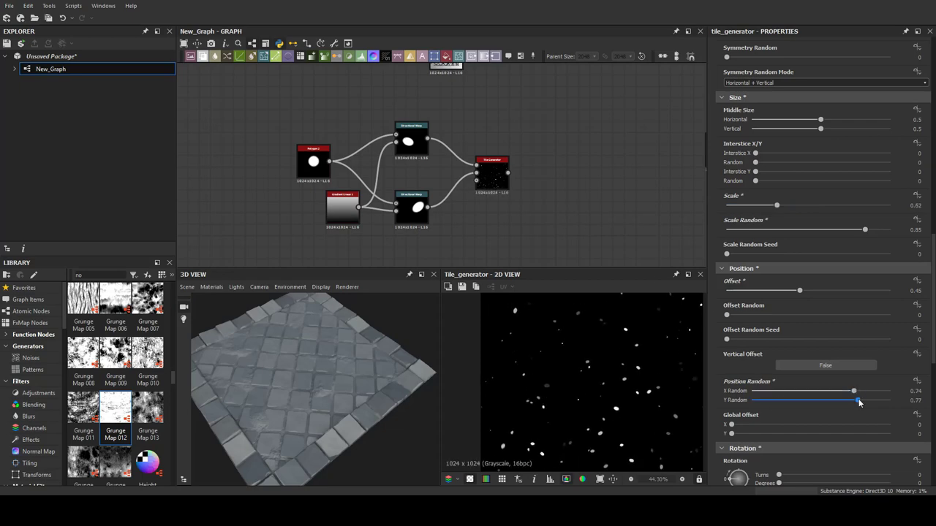
Step: Insert a Blend taking the scattered pebbles and set its opacity to a very low 0.03
middle_click_drag(577, 161, 484, 183)
scroll(484, 177, "down", 4)
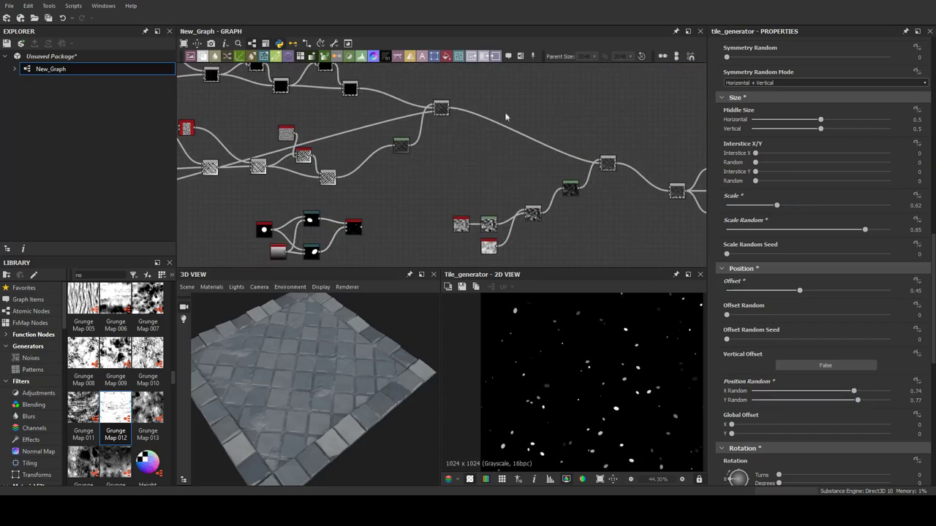
key("ctrl+alt+b")
left_click_drag(516, 139, 359, 223)
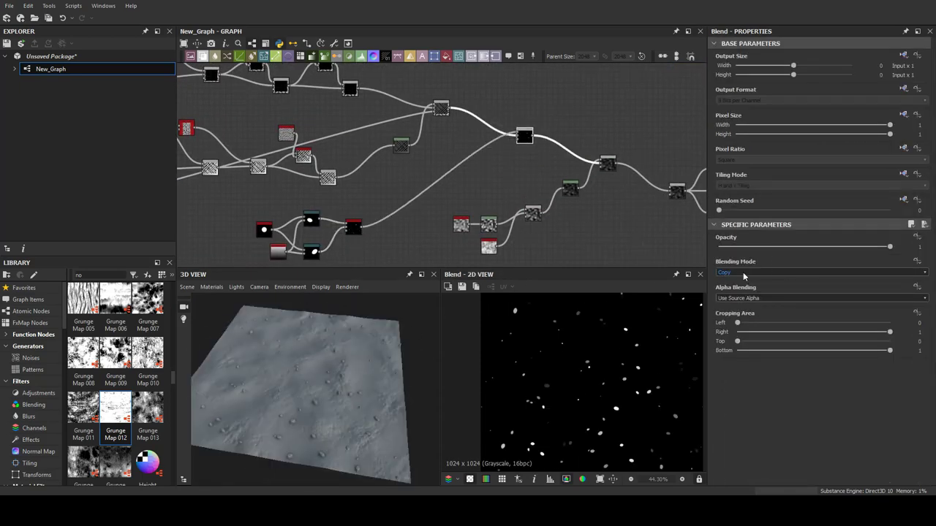
scroll(315, 391, "up", 5)
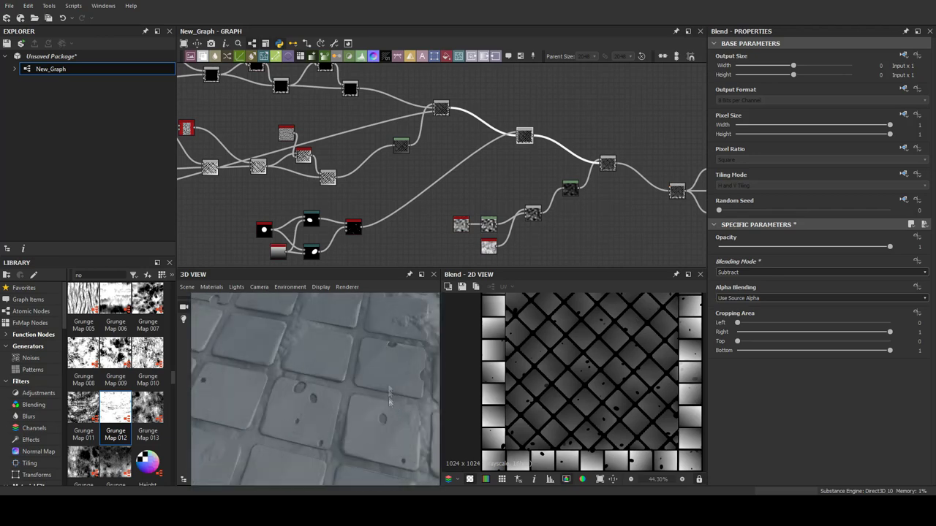
left_click(722, 247)
mouse_move(344, 383)
left_mouse_down()
mouse_move(425, 354)
mouse_move(350, 358)
mouse_move(416, 382)
mouse_move(308, 407)
left_mouse_up()
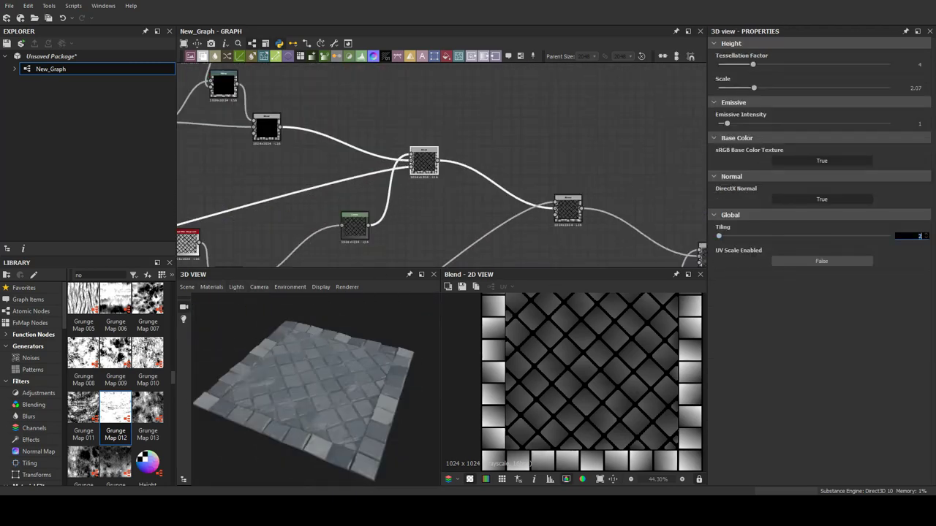
left_click_drag(341, 359, 378, 310)
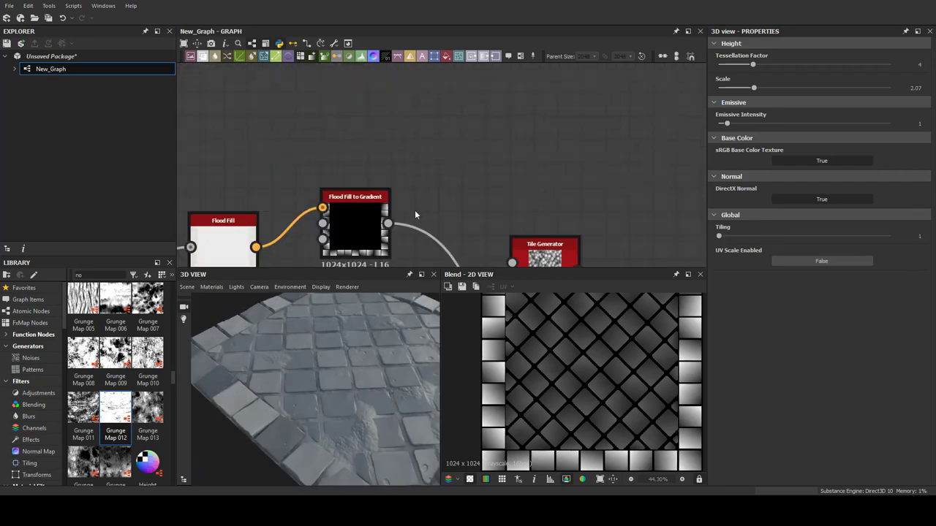
Step: Set Flood Fill to Grayscale to Luminance Random -1 and Luminance Adjustment 0.3, then add Levels after it
left_click(342, 139)
scroll(804, 439, "down", 1)
mouse_move(804, 453)
left_mouse_down()
mouse_move(904, 457)
mouse_move(843, 454)
left_mouse_up()
scroll(627, 370, "down", 2)
left_click_drag(761, 478, 718, 478)
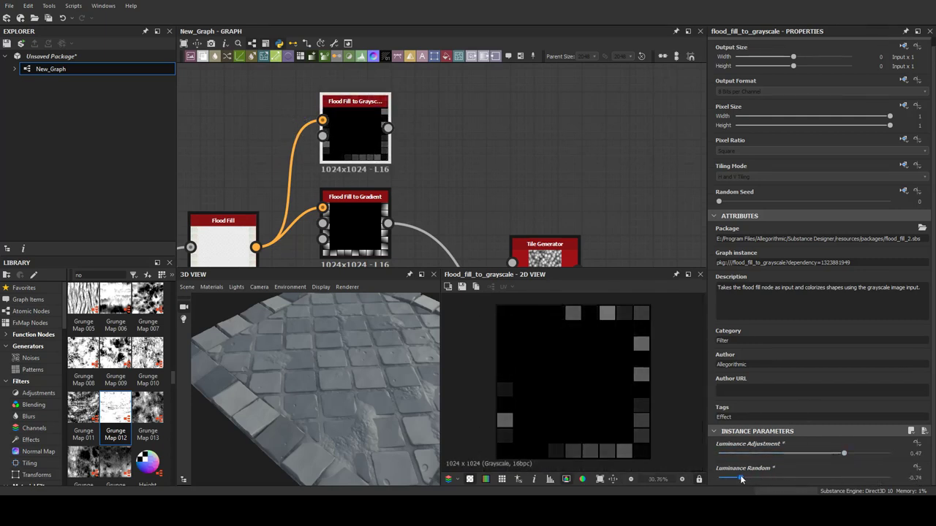
left_click_drag(844, 454, 830, 455)
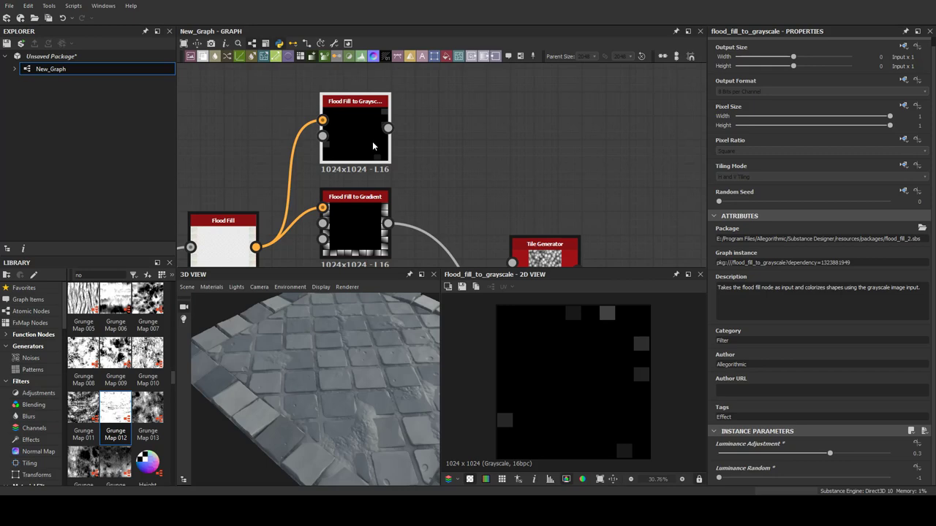
key("ctrl+l")
scroll(375, 176, "down", 3)
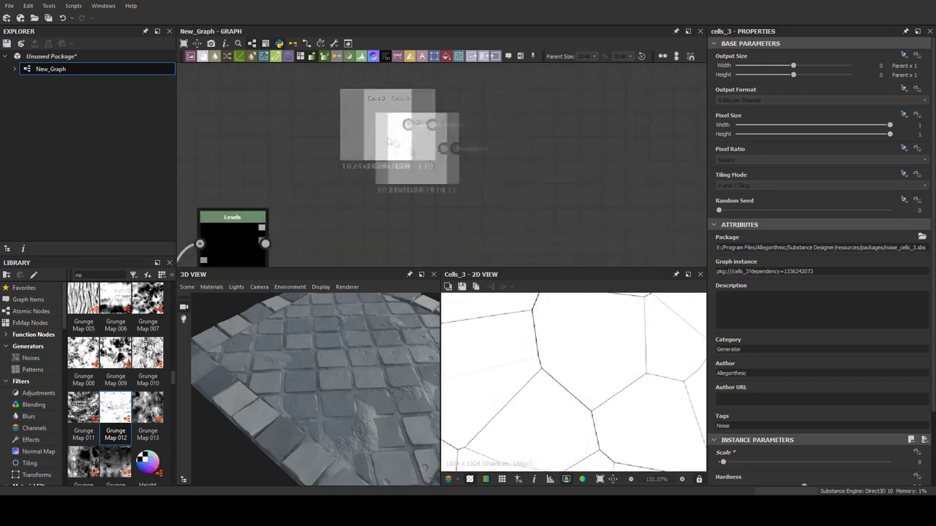
Step: Reduce the bevel distance on the cell pattern to -0.005
left_click_drag(846, 463, 803, 464)
type("-0.005")
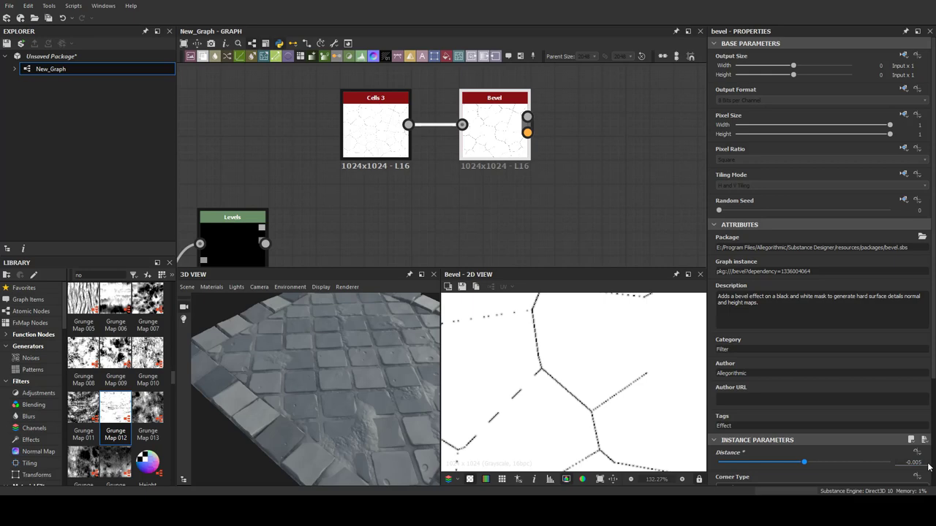
scroll(574, 380, "down", 3)
middle_click_drag(527, 116, 440, 125)
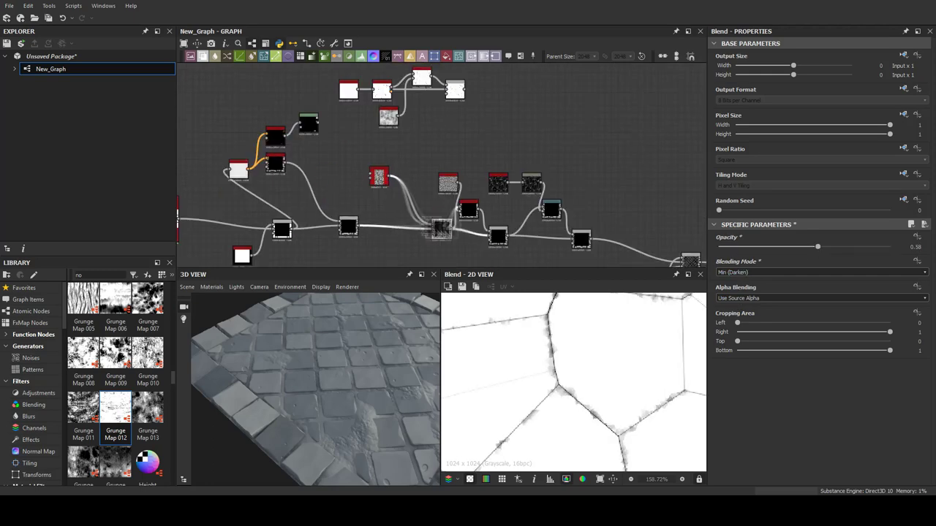
Step: Connect the crack pattern into the Blend, set to Max (Lighten) at 0.04 opacity
middle_click_drag(445, 195, 487, 208)
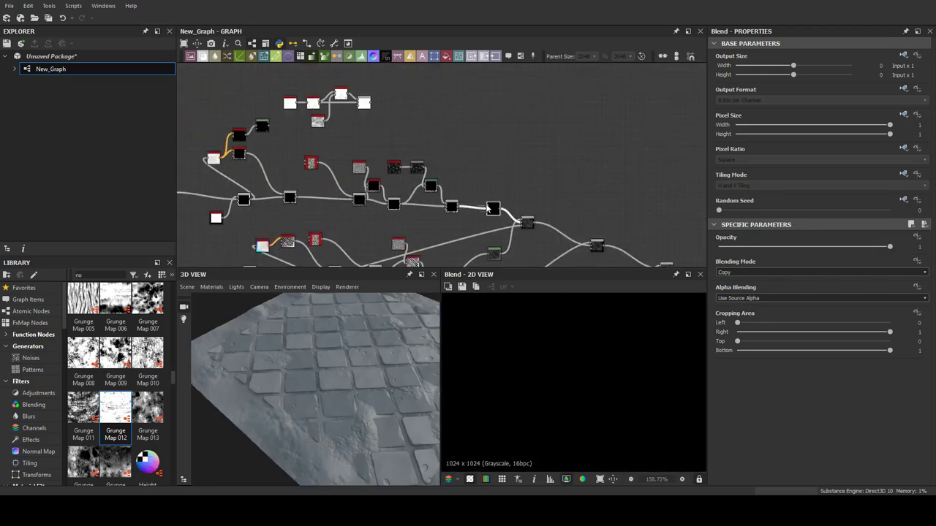
left_click_drag(471, 187, 488, 209)
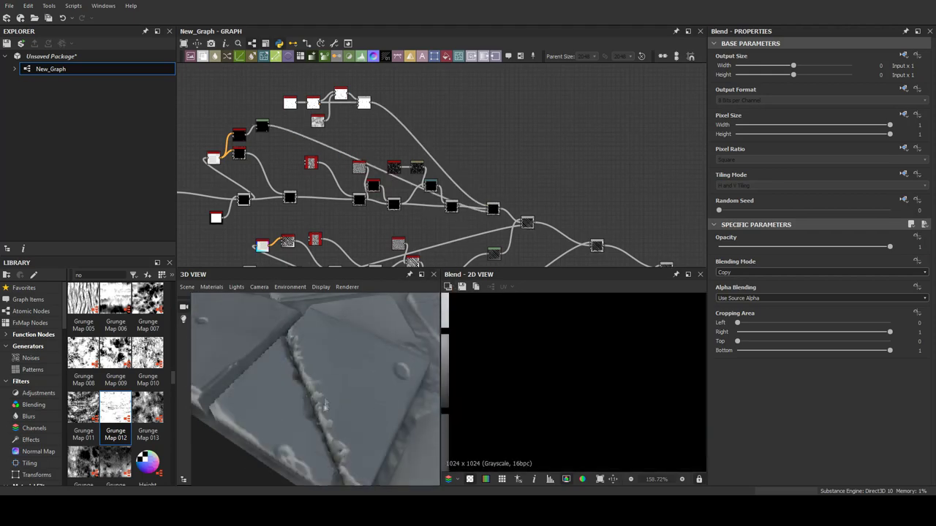
left_click(527, 222)
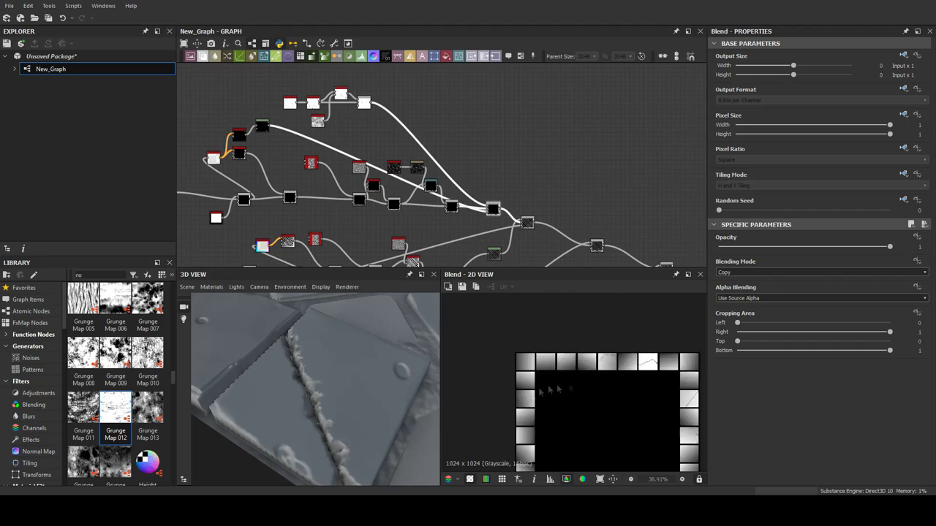
mouse_move(890, 246)
left_mouse_down()
mouse_move(704, 251)
mouse_move(890, 246)
mouse_move(724, 246)
left_mouse_up()
left_click(819, 272)
left_click(760, 272)
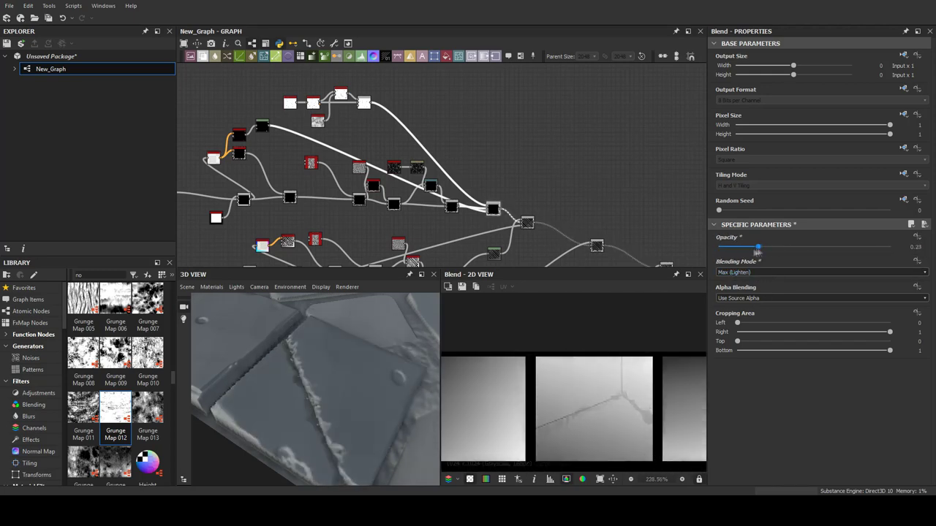
left_click_drag(328, 351, 275, 352)
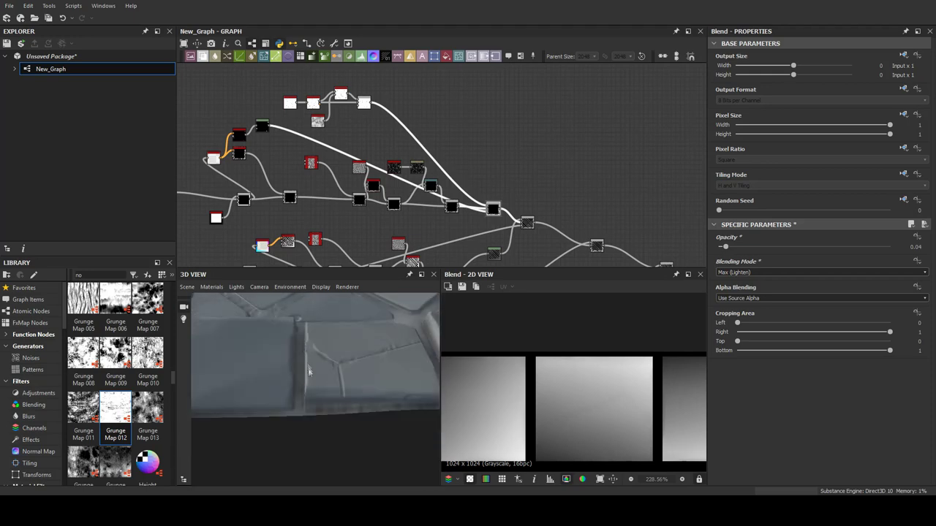
scroll(445, 180, "up", 5)
scroll(445, 181, "down", 3)
Step: Preview the Slope Blur Grayscale and crack Blend outputs and raise the crack Blend opacity slightly
left_click(370, 193)
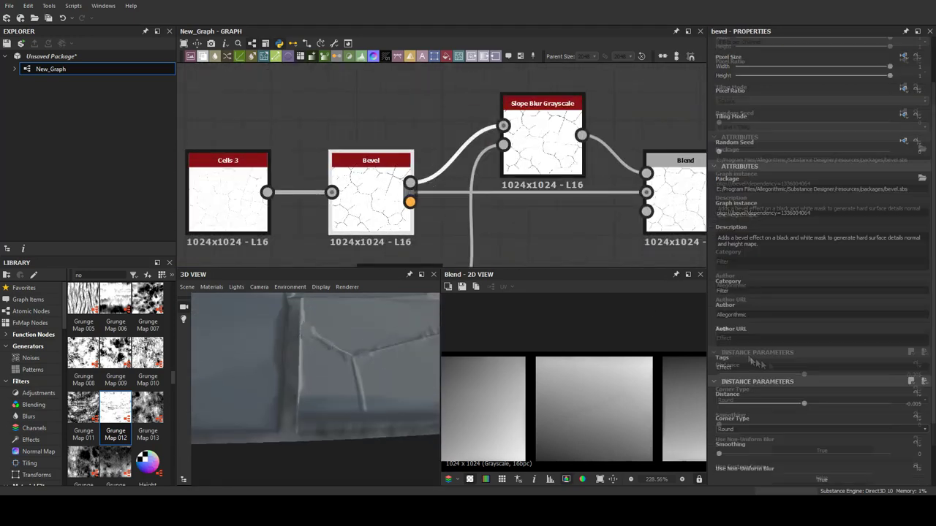
middle_click_drag(669, 225, 591, 211)
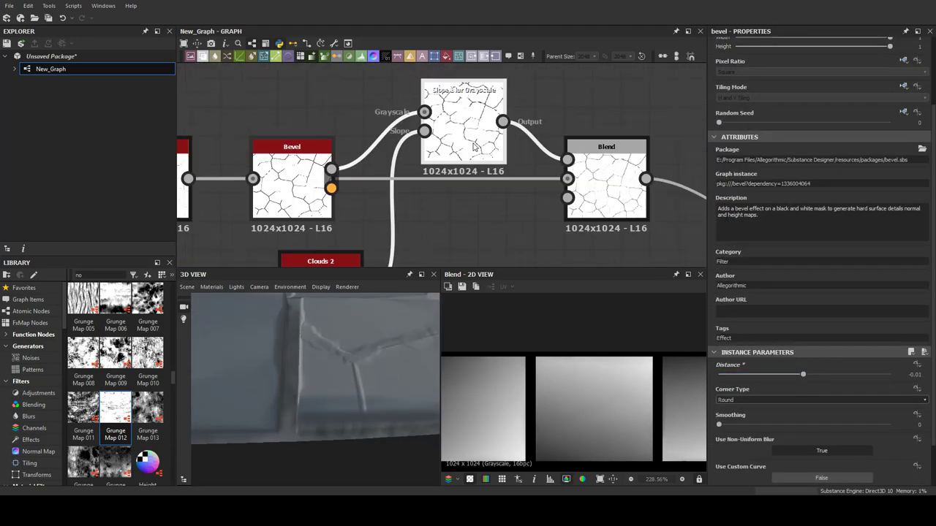
double_click(464, 124)
double_click(606, 183)
middle_click_drag(570, 248, 428, 220)
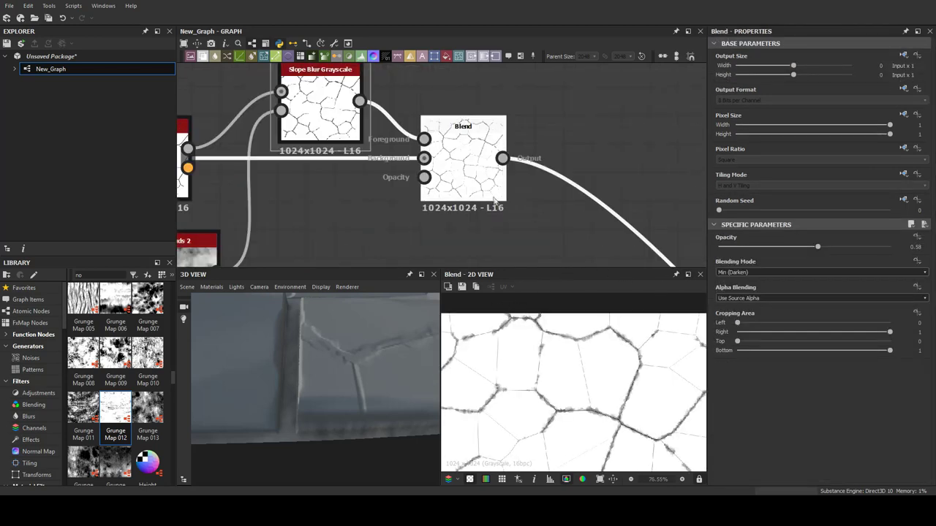
left_click_drag(818, 247, 863, 249)
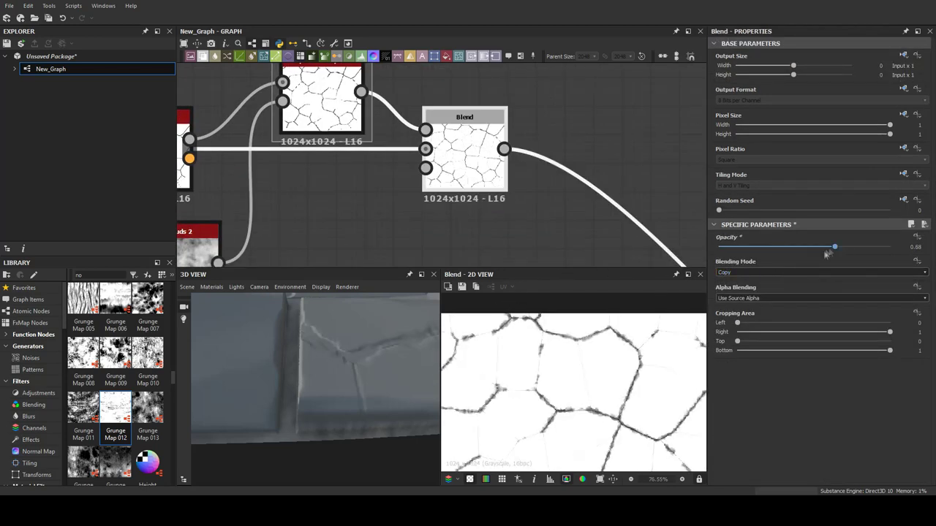
double_click(321, 102)
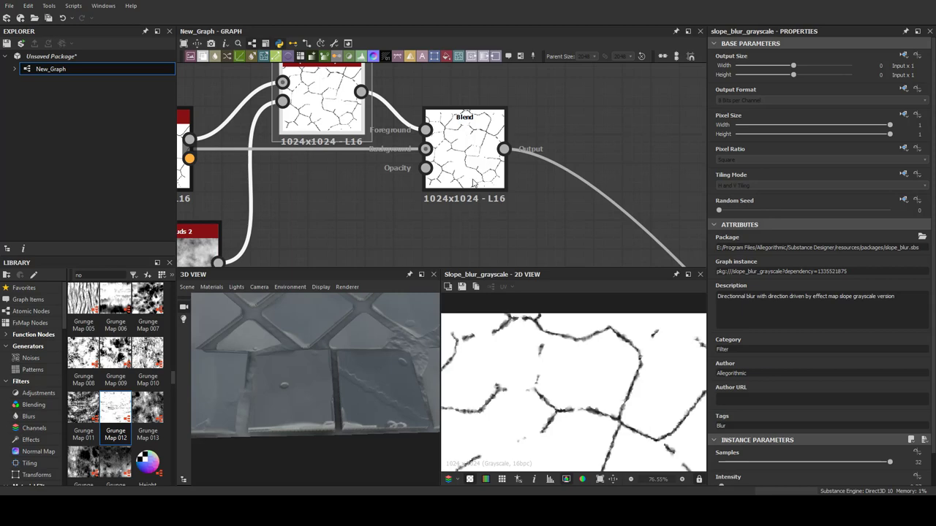
Step: Slightly adjust the crack Bevel node's Distance
middle_click_drag(342, 121, 459, 165)
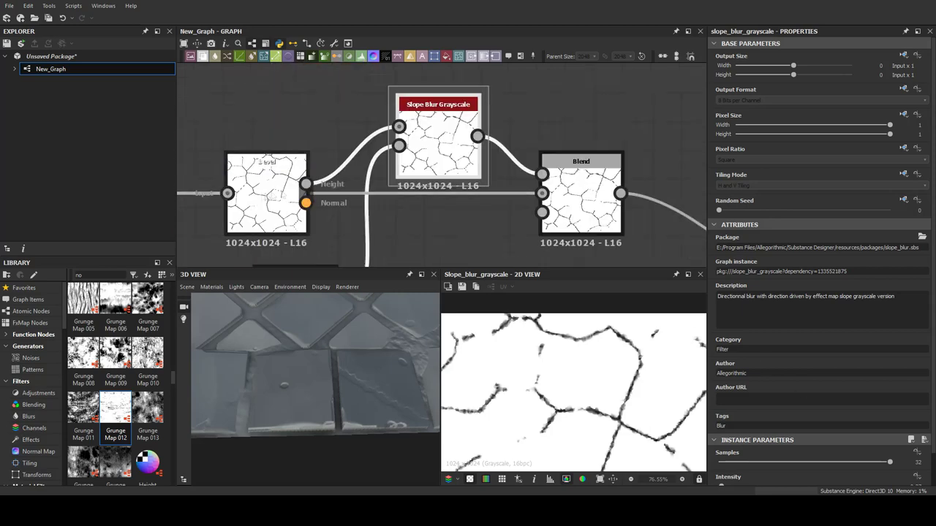
left_click(266, 182)
left_click_drag(833, 434, 805, 435)
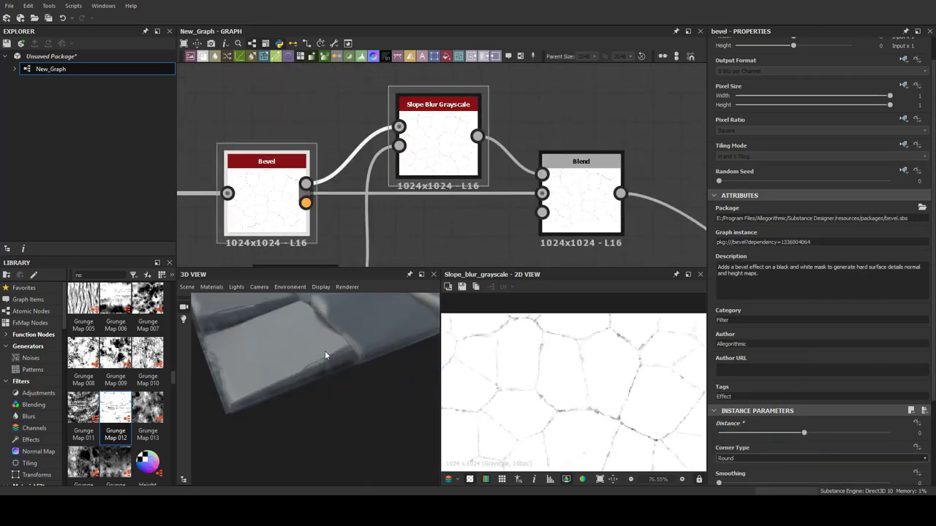
scroll(314, 366, "down", 5)
scroll(494, 182, "down", 3)
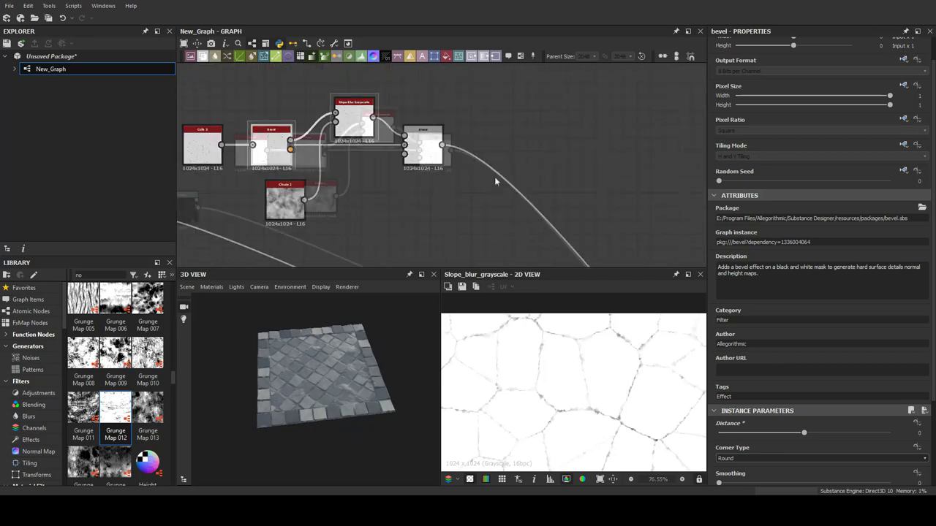
scroll(495, 182, "down", 5)
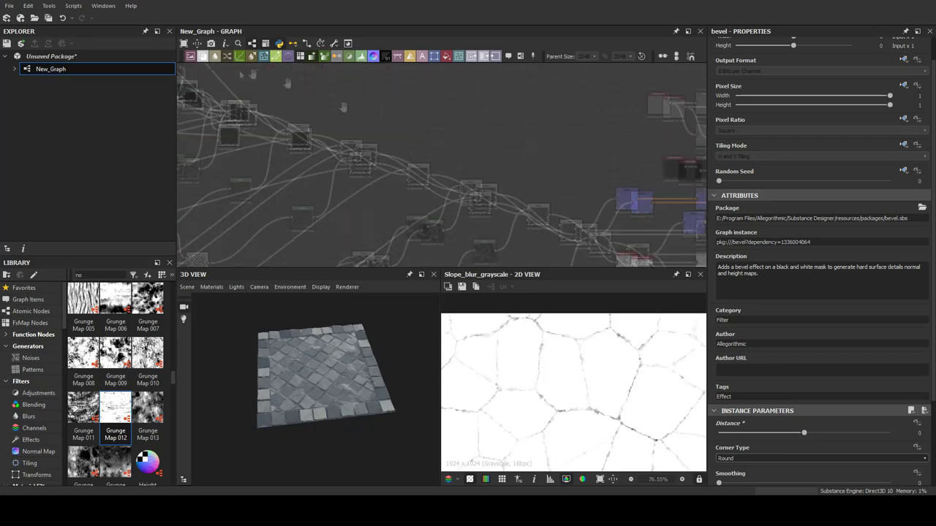
Step: Feed the normal map into Curvature Smooth and preview its output
scroll(441, 150, "up", 8)
double_click(441, 147)
left_click_drag(459, 182, 411, 148)
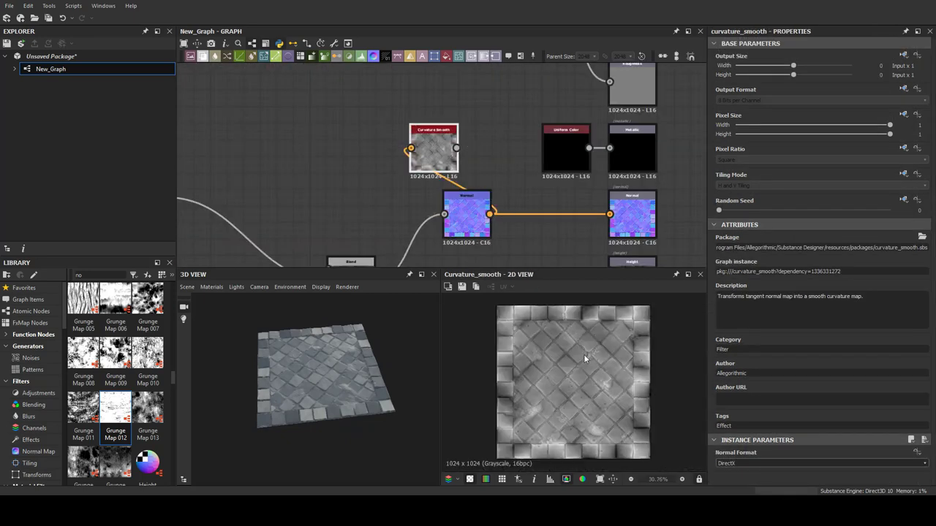
scroll(453, 183, "down", 4)
scroll(312, 187, "up", 5)
Step: Preview the Tile Generator output in the tile network
middle_click_drag(312, 187, 416, 168)
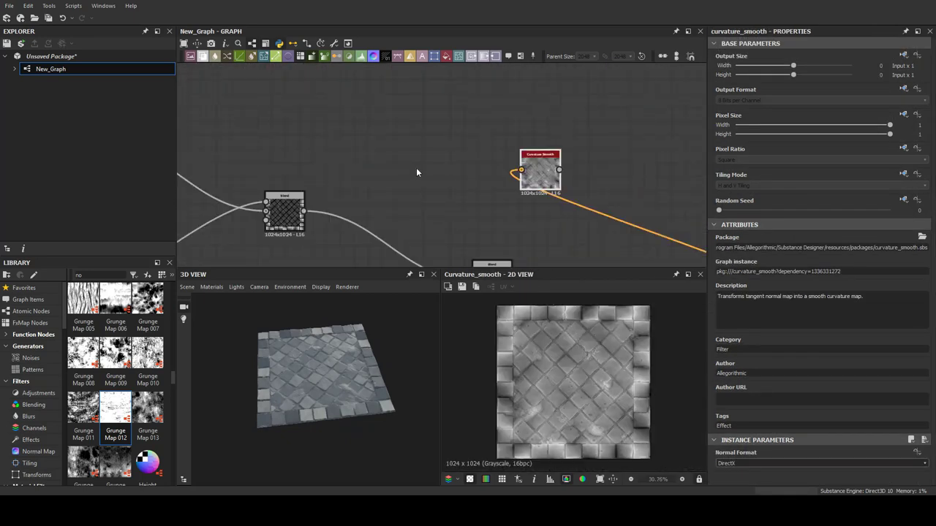
scroll(416, 168, "down", 3)
middle_click_drag(355, 139, 410, 212)
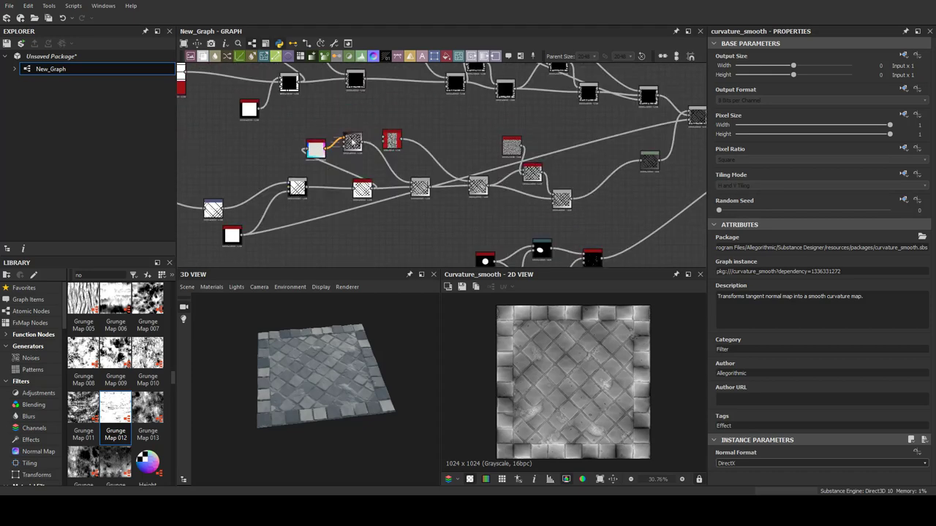
double_click(439, 190)
double_click(419, 192)
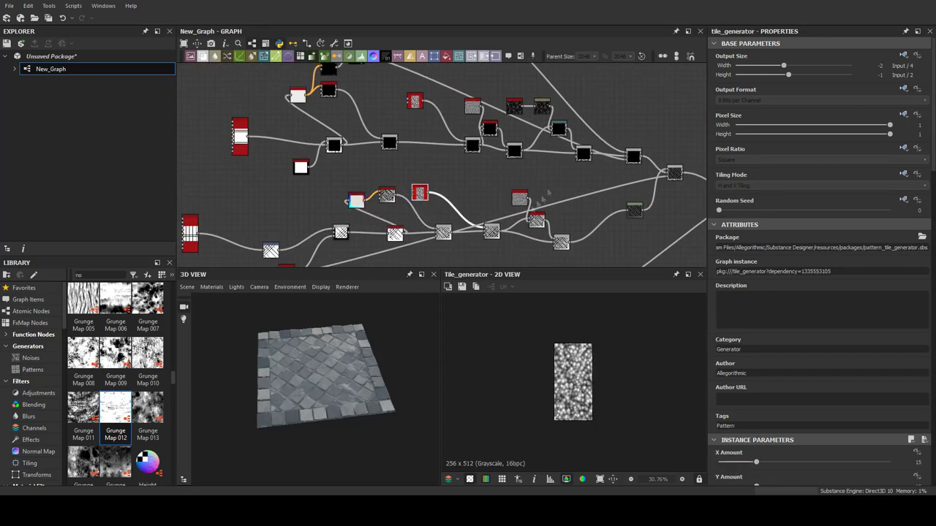
scroll(431, 170, "up", 5)
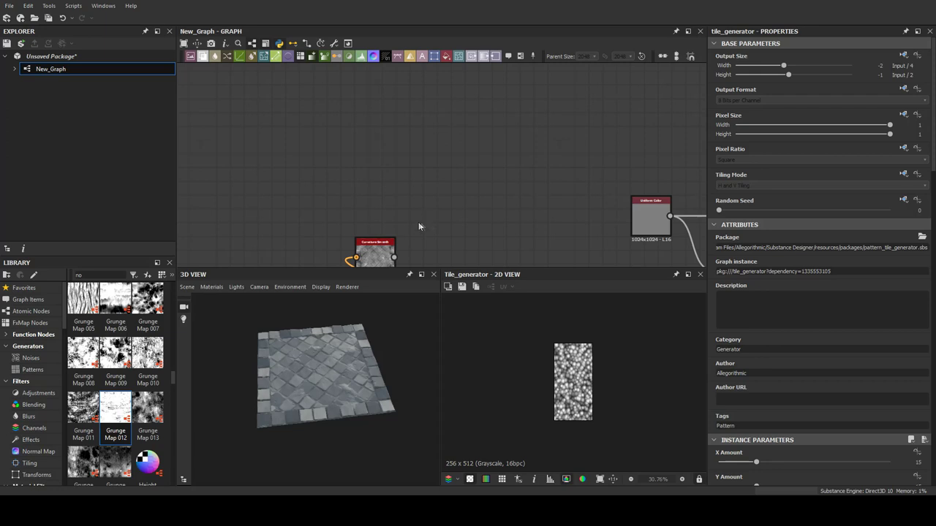
Step: Add a Cells 1 noise at scale 5 and combine both Cells nodes in a Blend
key("ctrl+v")
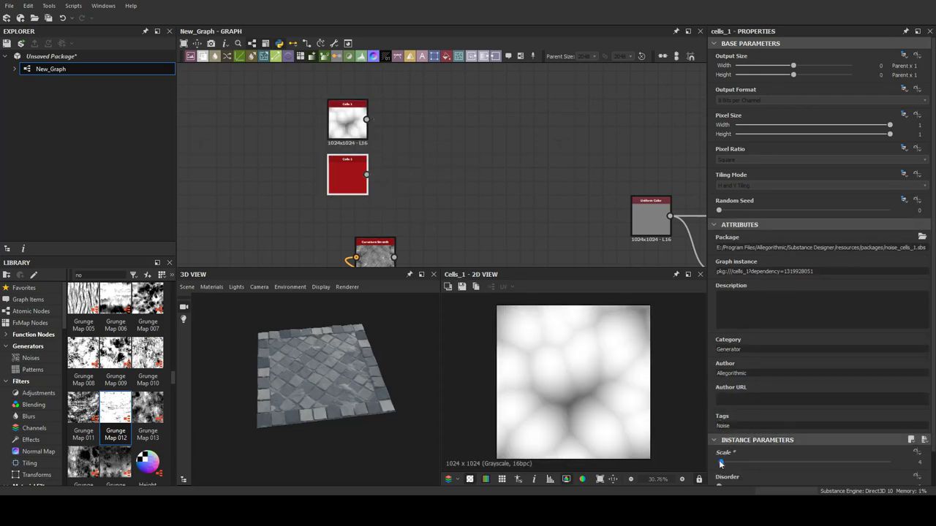
left_click_drag(721, 463, 722, 463)
left_click(343, 133)
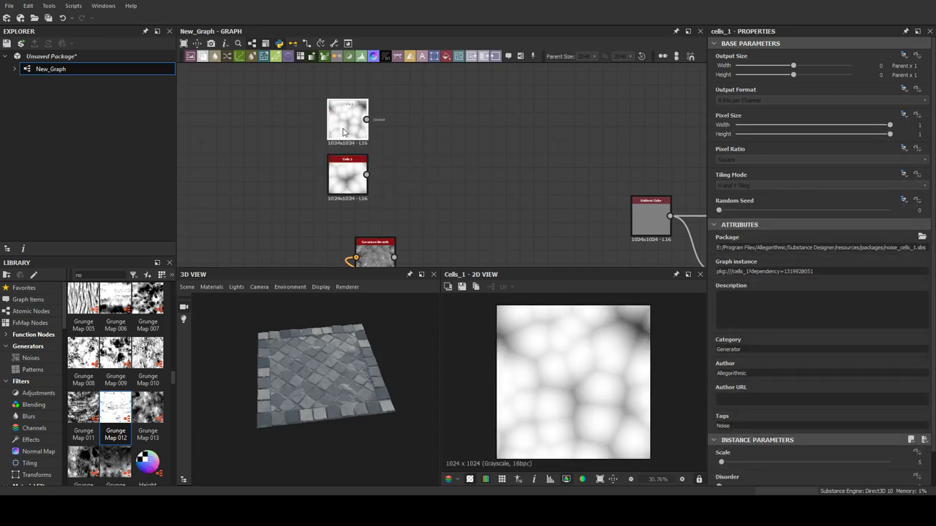
left_click(434, 179)
left_click_drag(366, 174, 411, 174)
left_click_drag(366, 119, 410, 165)
scroll(766, 274, "down", 2)
scroll(766, 273, "down", 2)
scroll(766, 273, "down", 2)
mouse_move(428, 212)
middle_mouse_down()
mouse_move(463, 209)
mouse_move(442, 173)
middle_mouse_up()
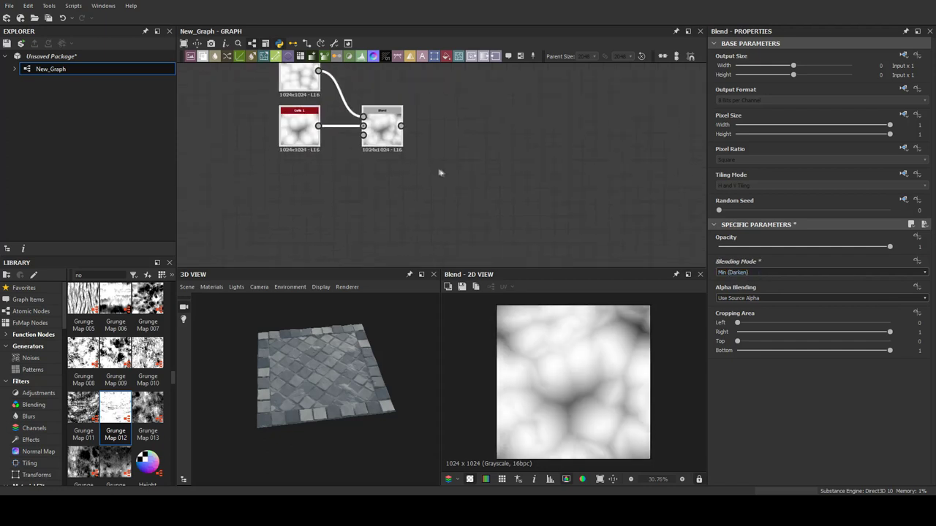
Step: Warp the Cells Blend with a lower-scale Crystal 1 noise
middle_click_drag(431, 123, 462, 167)
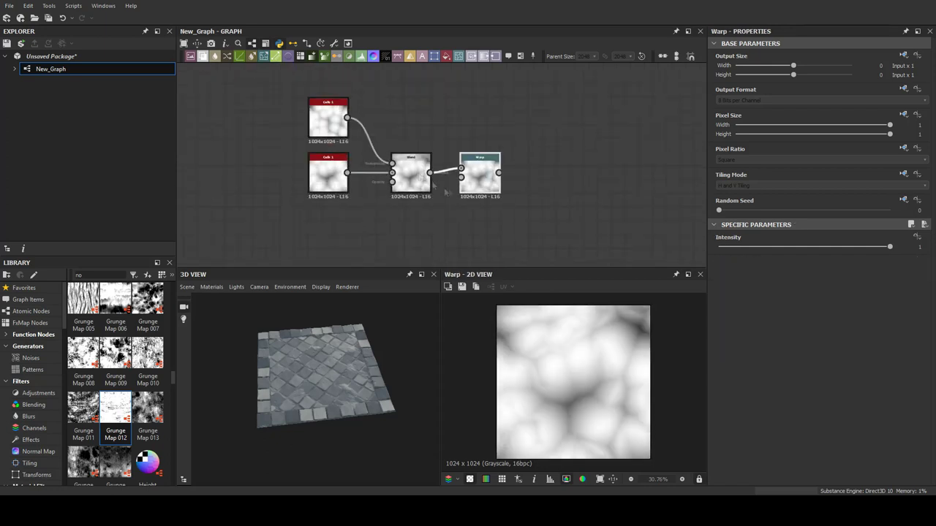
middle_click_drag(392, 132, 465, 183)
key("ctrl+v")
left_click_drag(753, 464, 724, 465)
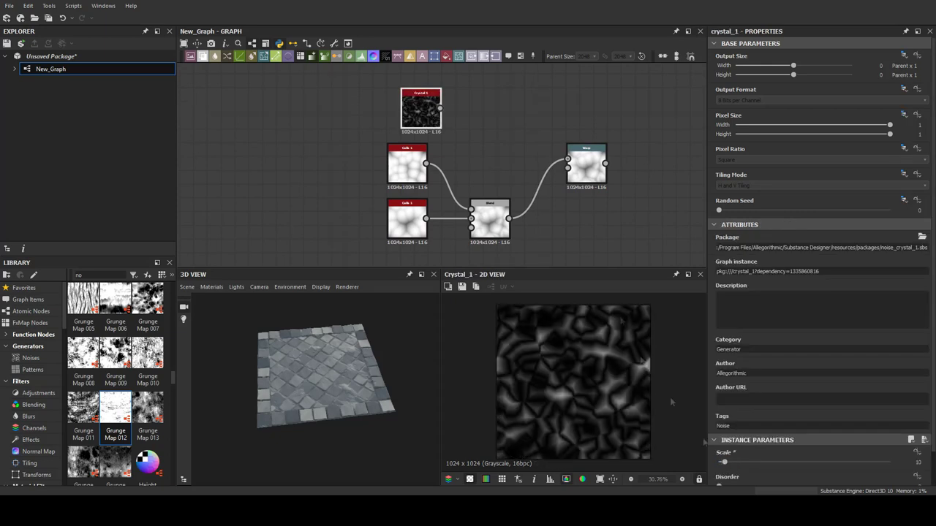
left_click_drag(428, 108, 414, 108)
double_click(585, 164)
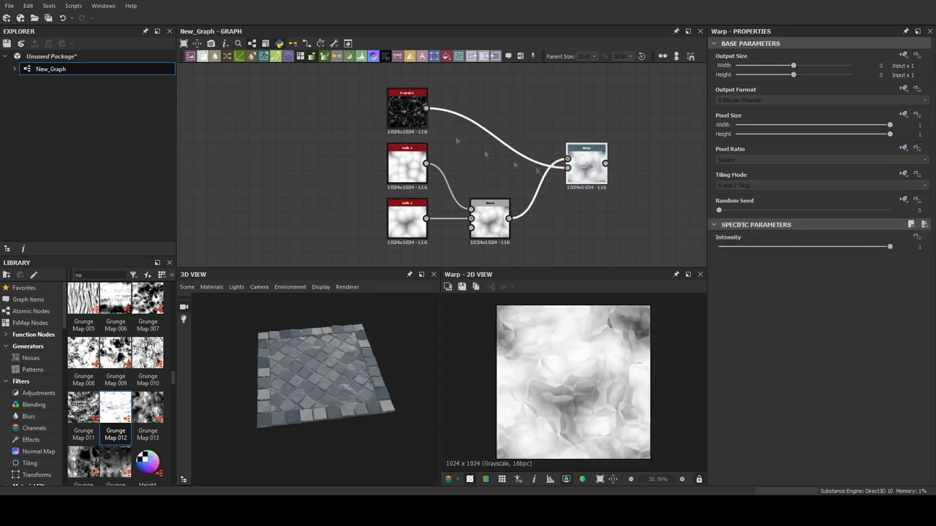
Step: Blend the warped pattern with the first Blend and wire it toward the curvature result
middle_click_drag(433, 129, 293, 97)
key("ctrl+v")
left_click_drag(465, 128, 454, 174)
left_click_drag(454, 183, 358, 181)
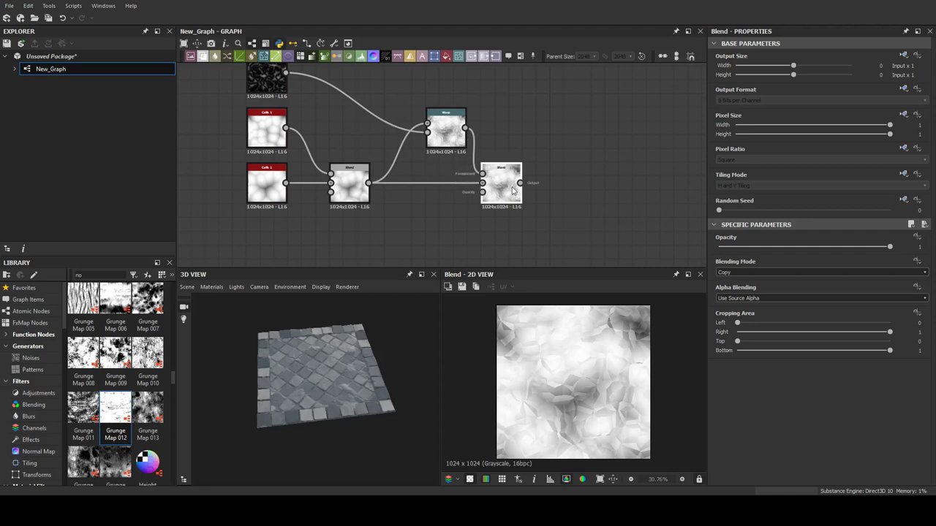
middle_click_drag(509, 186, 396, 177)
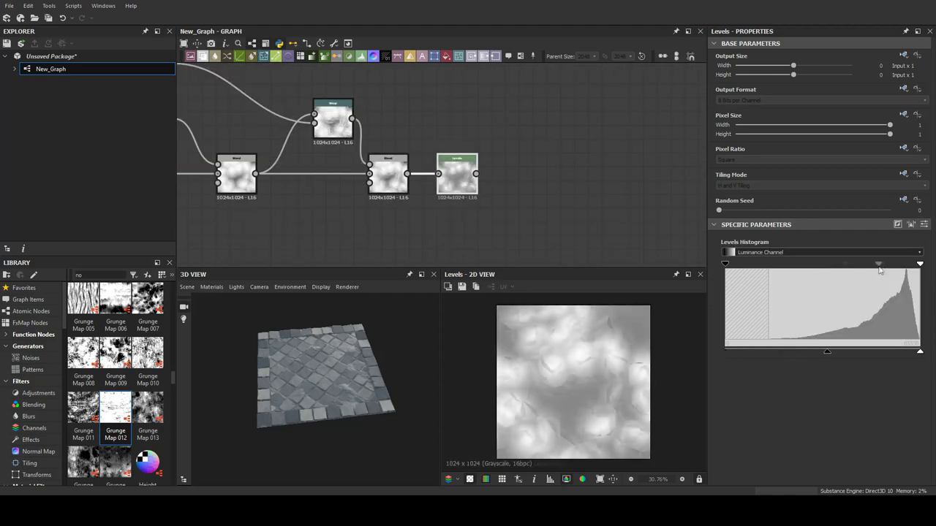
left_click_drag(449, 192, 524, 80)
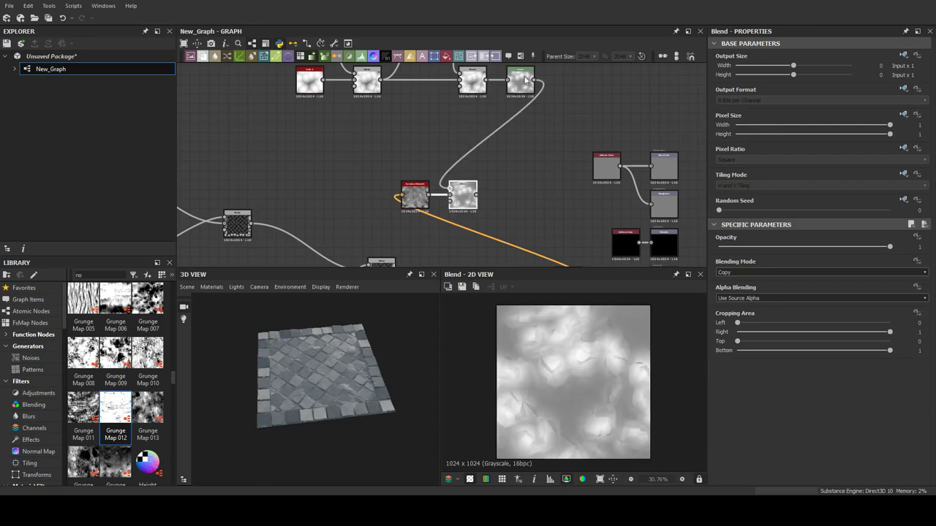
Step: Set the grunge-over-curvature Blend to Multiply at about 0.6 opacity
left_click(738, 299)
scroll(564, 366, "up", 4)
mouse_move(890, 247)
left_mouse_down()
mouse_move(829, 246)
mouse_move(848, 255)
left_mouse_up()
double_click(468, 203)
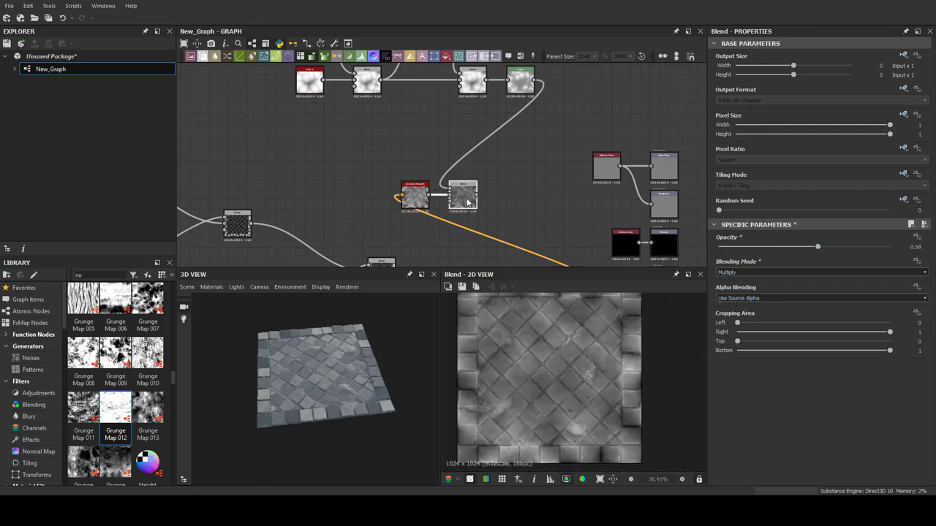
Step: Add a Histogram Scan at Position 0.46 and feed it into a blue-grey Gradient Map
left_click_drag(720, 464, 799, 464)
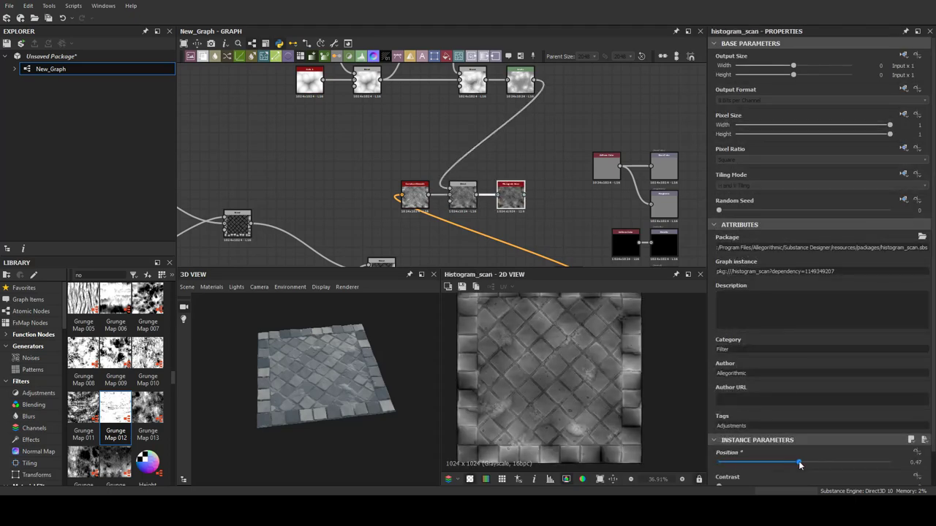
scroll(494, 172, "down", 5)
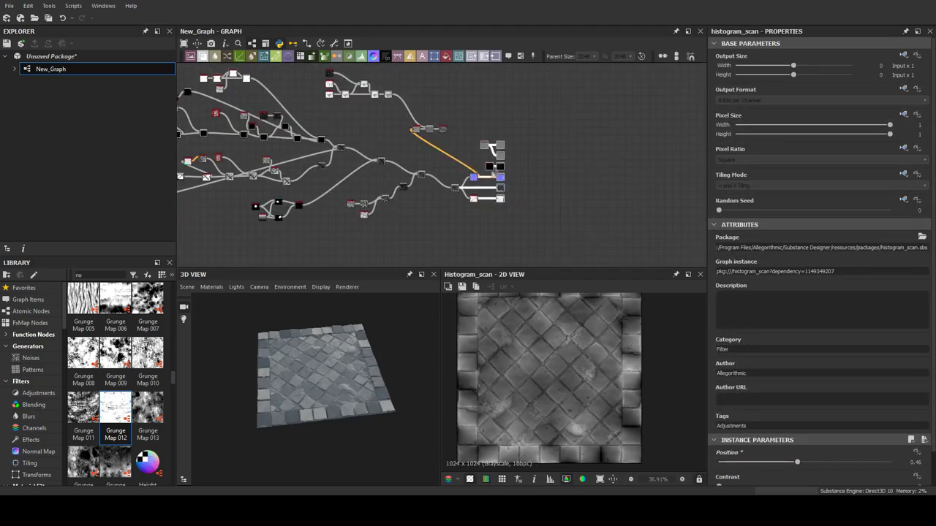
left_click_drag(474, 178, 605, 181)
scroll(420, 177, "up", 3)
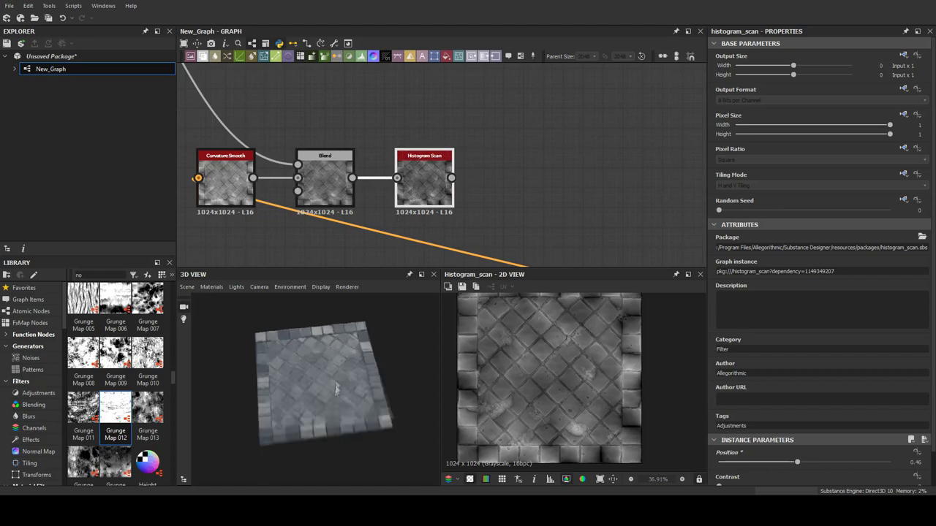
left_click_drag(482, 162, 499, 150)
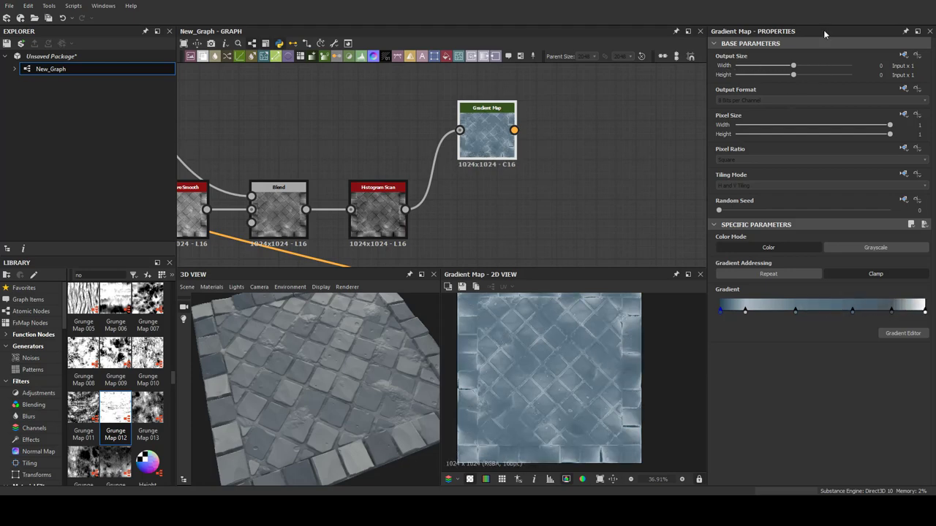
Step: Insert an HSL after the Gradient Map, tinting the tiles cyan (Hue 0.49, Saturation 0.56)
scroll(369, 169, "down", 2)
scroll(454, 161, "down", 3)
scroll(454, 161, "down", 2)
mouse_move(329, 380)
left_mouse_down()
mouse_move(361, 362)
mouse_move(353, 367)
left_mouse_up()
scroll(417, 176, "up", 3)
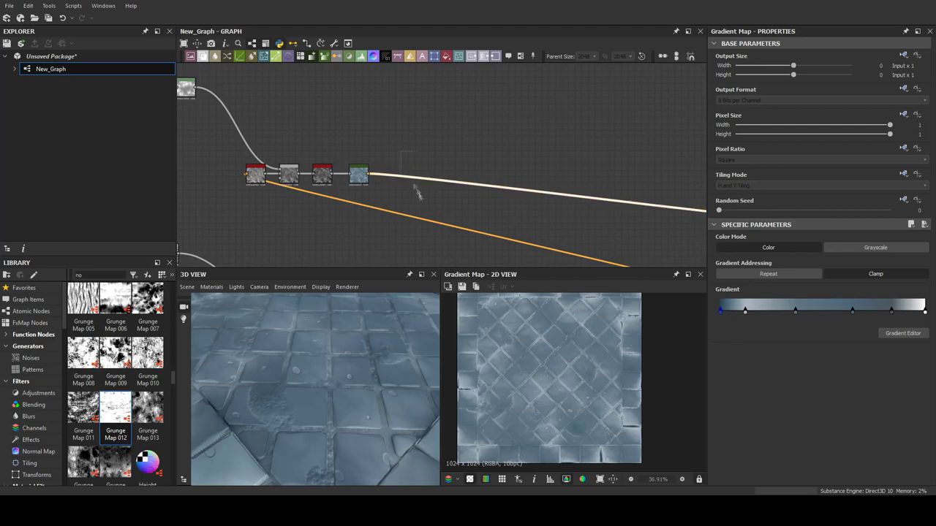
left_click_drag(583, 194, 419, 175)
left_click_drag(401, 307, 383, 351)
left_click_drag(813, 275, 803, 251)
Step: Place a duplicate HSL above the chain and arrange the Blend and RGBA Split nodes
left_click_drag(307, 386, 344, 380)
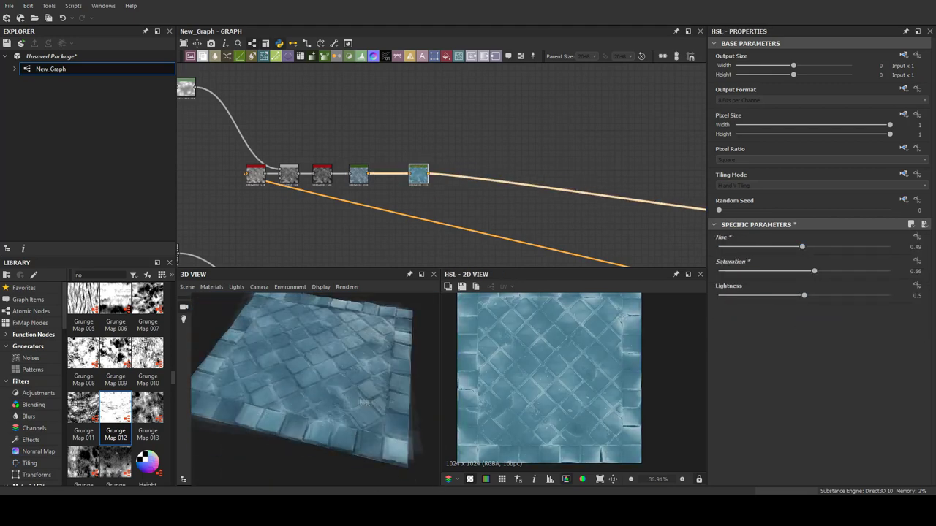
scroll(438, 182, "down", 2)
left_click_drag(585, 191, 625, 204)
scroll(527, 146, "up", 2)
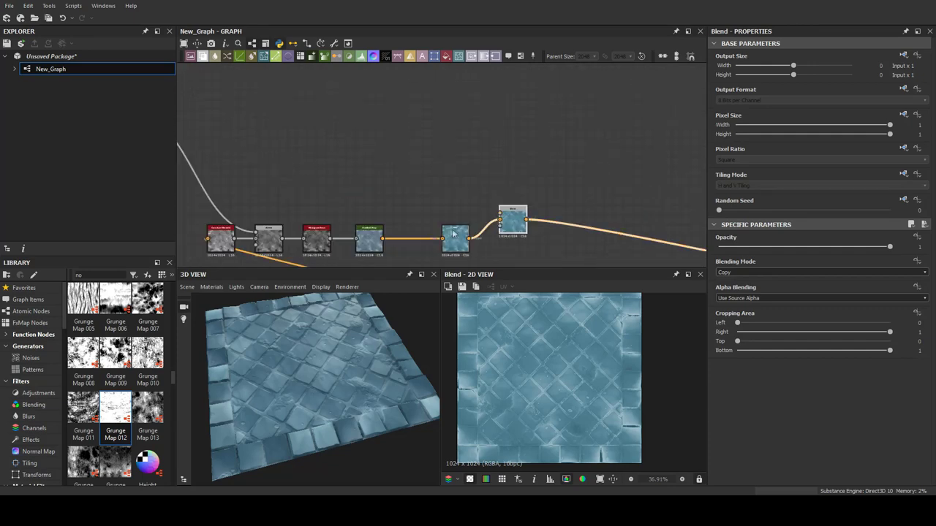
left_click_drag(455, 239, 458, 188)
middle_click_drag(439, 256, 514, 188)
left_click(277, 148)
left_click(460, 146)
key("f")
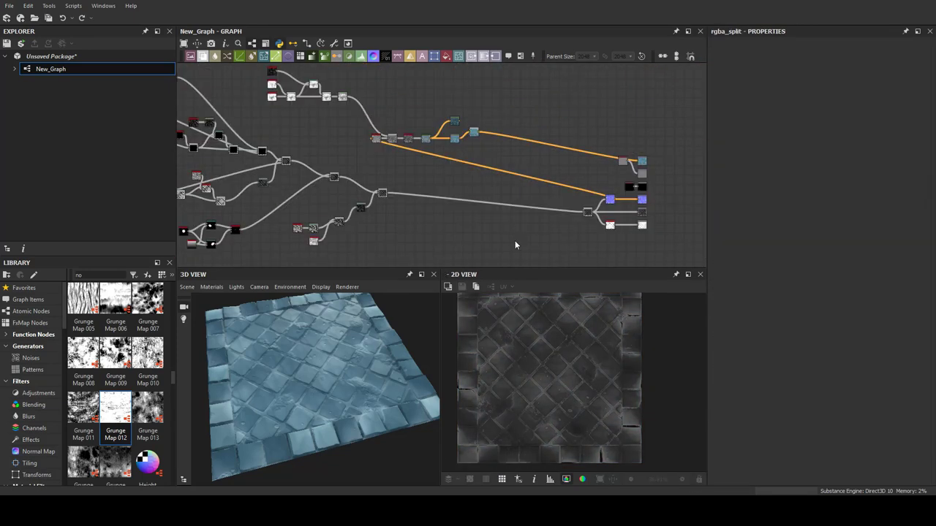
left_click_drag(611, 201, 472, 197)
Step: Add a high-contrast Levels on the RGBA Split channel and plug it into the colour Blend mask
scroll(412, 174, "up", 5)
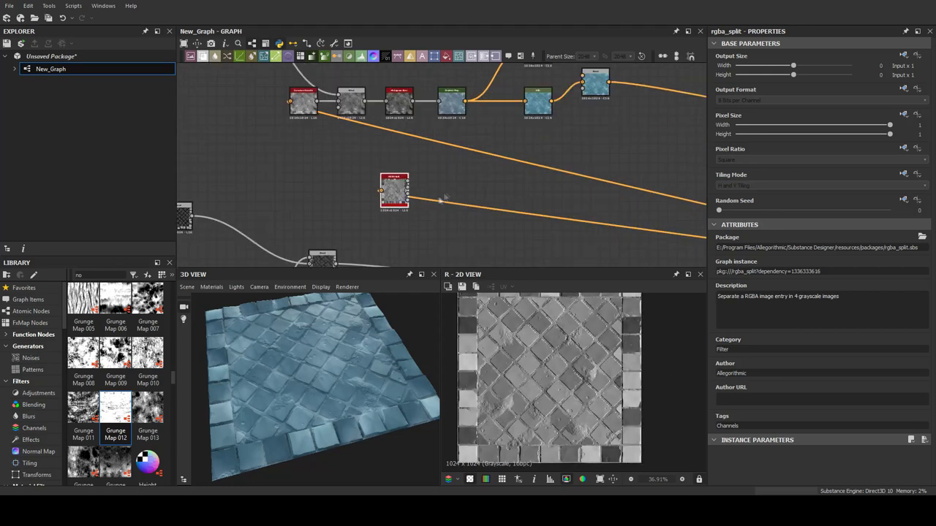
left_click(409, 55)
left_click_drag(826, 352, 724, 351)
left_click_drag(724, 263, 786, 263)
left_click_drag(919, 263, 807, 263)
middle_click_drag(494, 177, 465, 228)
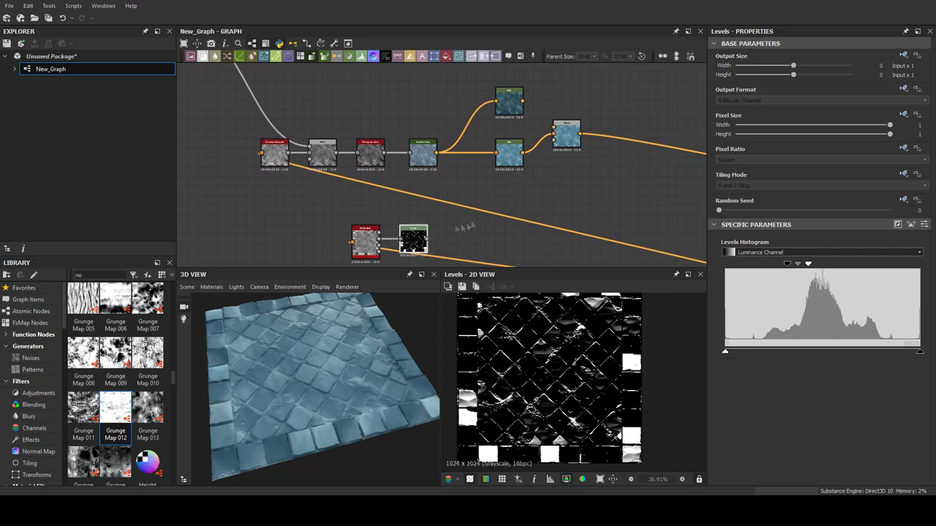
left_click_drag(555, 130, 553, 129)
Step: Soften the Levels mask contrast and lower its black point while checking the 3D tiles
left_click_drag(315, 365, 369, 415)
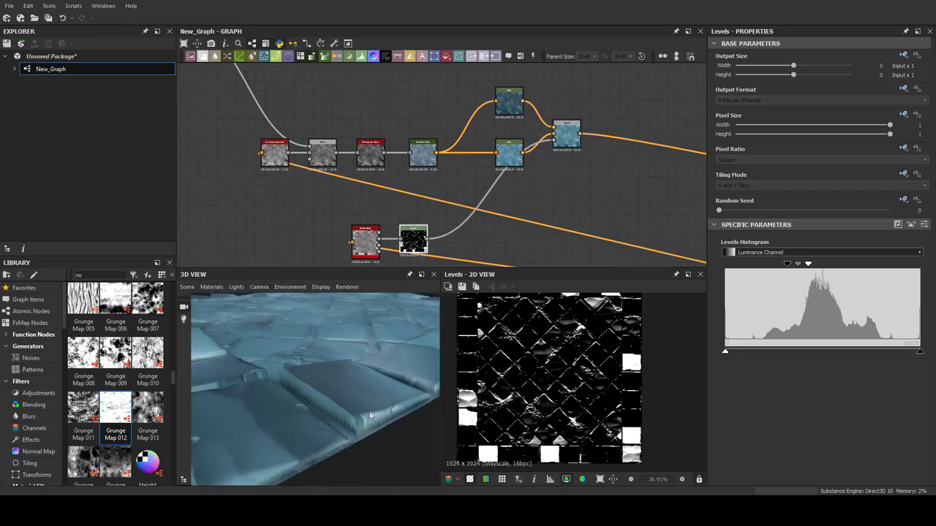
left_click_drag(788, 264, 819, 264)
left_click_drag(322, 351, 374, 385)
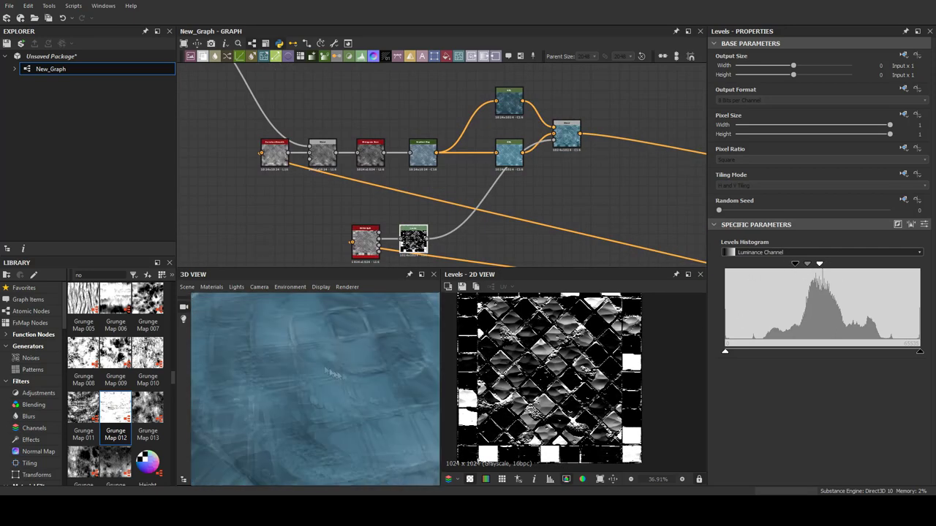
left_click_drag(795, 264, 747, 264)
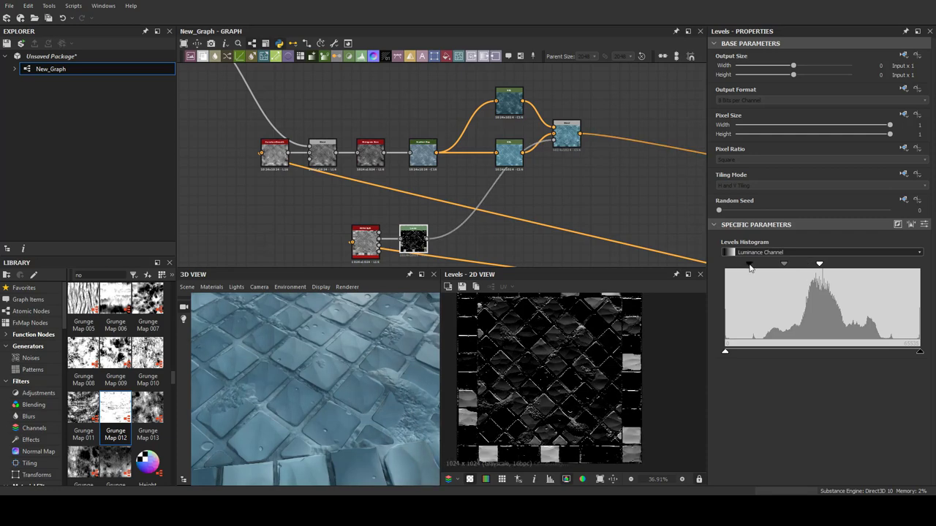
middle_click_drag(544, 200, 505, 191)
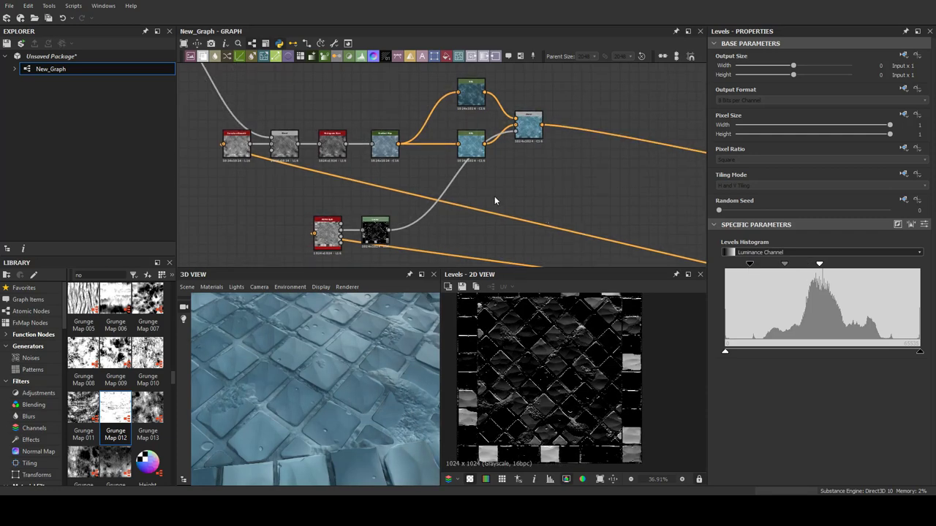
left_click(505, 211)
Step: Give the Gradient Map a sharp white-to-black ramp with a narrow white part
left_click_drag(732, 313, 790, 310)
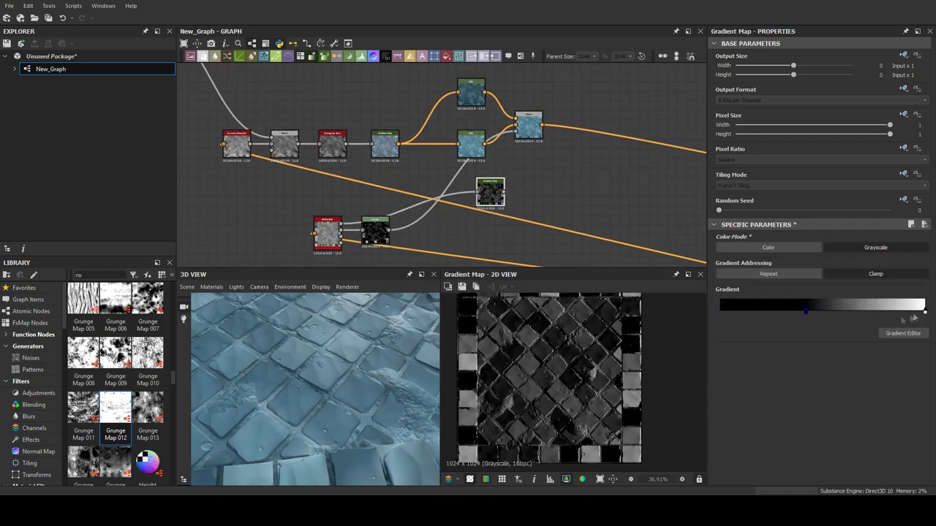
mouse_move(789, 310)
left_mouse_down()
mouse_move(748, 309)
mouse_move(777, 310)
left_mouse_up()
scroll(552, 378, "up", 5)
scroll(651, 378, "down", 6)
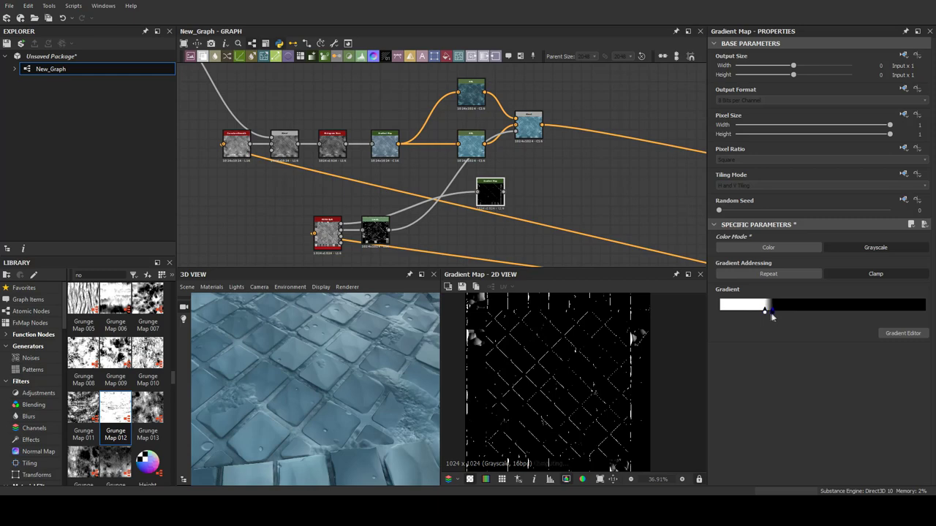
Step: Insert a new Blend after the colour blend and add a bright cyan highlight HSL
key("ctrl+v")
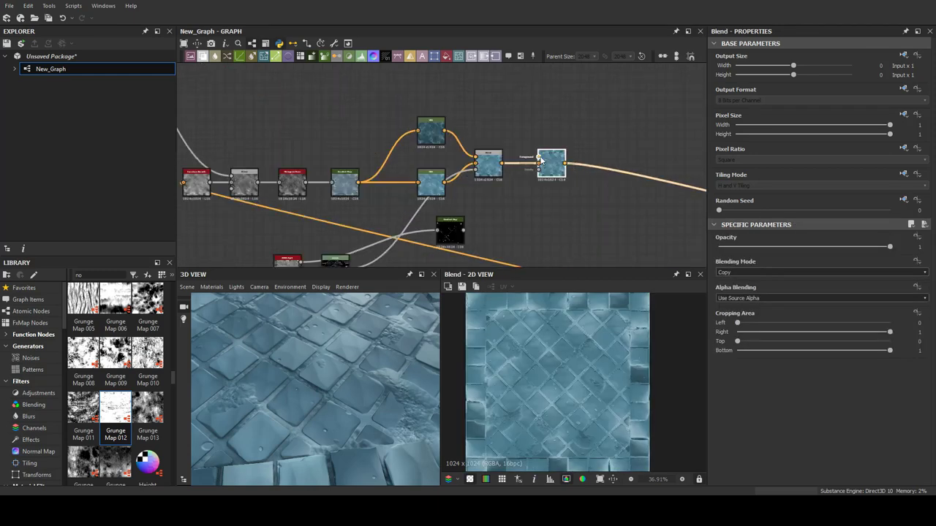
scroll(528, 187, "up", 2)
left_click(439, 162)
left_click_drag(804, 247, 846, 250)
left_click_drag(760, 293, 803, 295)
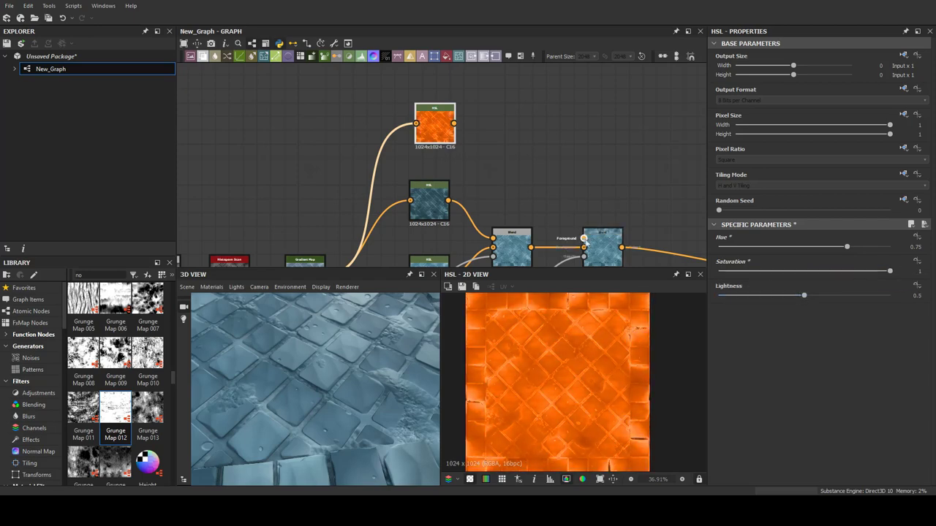
left_click_drag(846, 247, 797, 250)
mouse_move(803, 295)
left_mouse_down()
mouse_move(783, 296)
mouse_move(831, 295)
left_mouse_up()
scroll(334, 397, "up", 3)
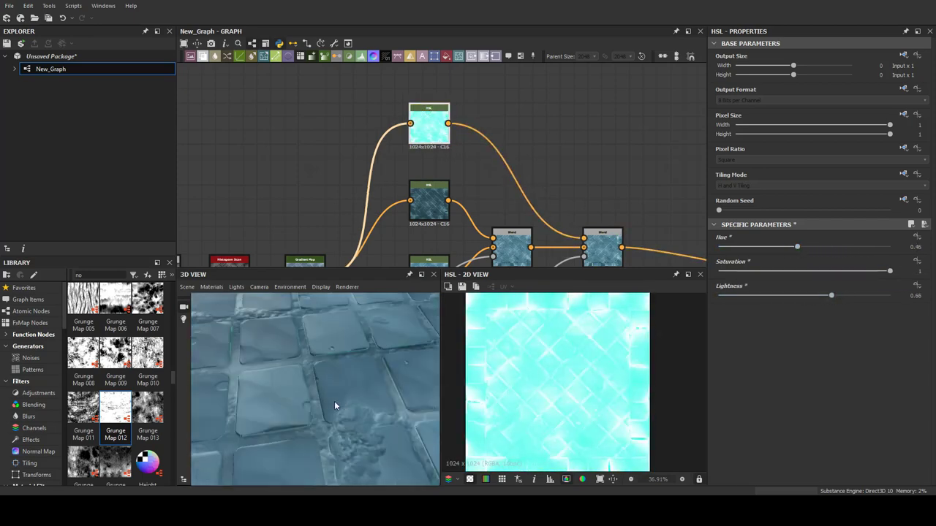
scroll(351, 373, "up", 2)
Step: Blend the highlight HSL over the edge mask with Lightness 0.96, nearly white
middle_click_drag(454, 249, 430, 132)
left_click(434, 223)
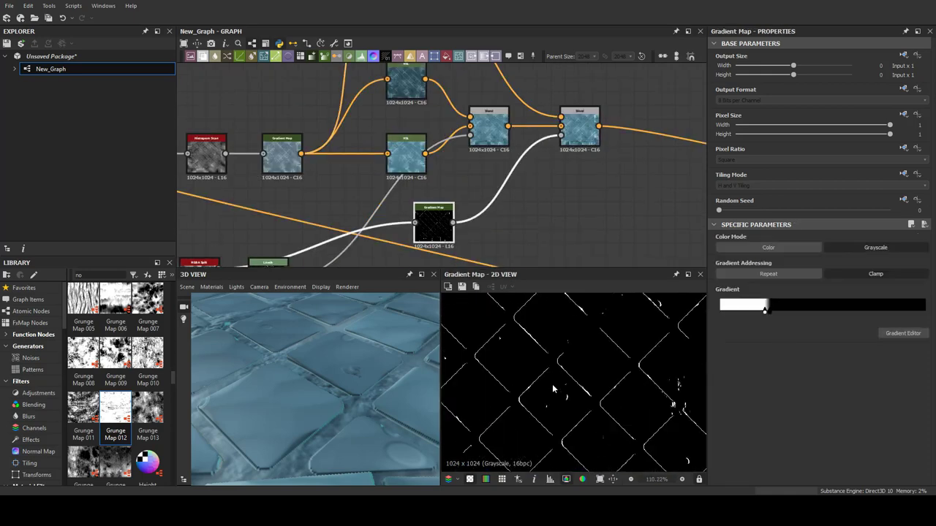
scroll(314, 387, "down", 3)
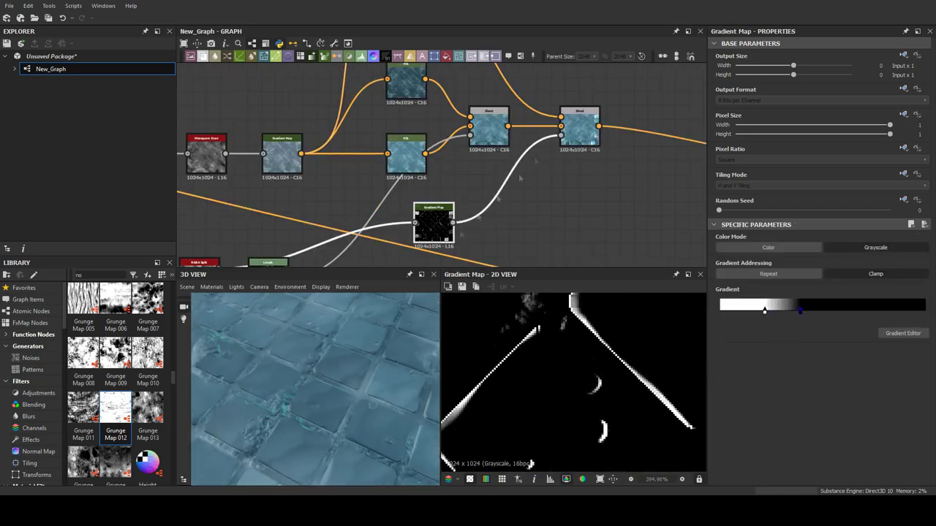
middle_click_drag(439, 147, 453, 242)
left_click(421, 99)
left_click_drag(831, 295, 882, 295)
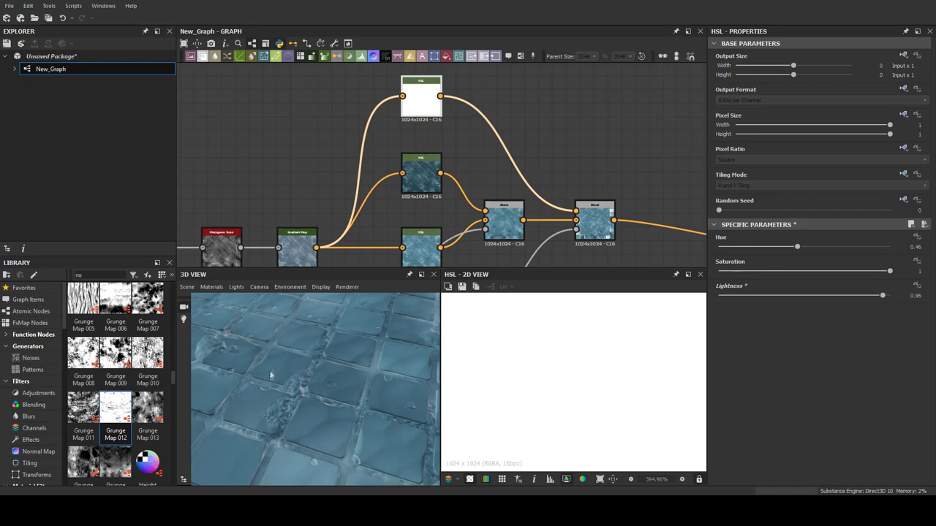
scroll(315, 387, "up", 3)
scroll(458, 199, "down", 2)
key("ctrl+l")
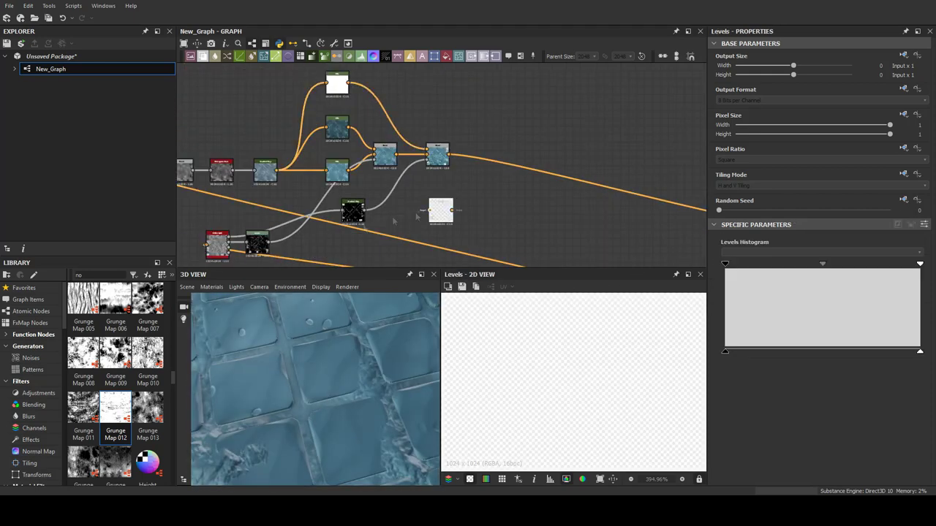
Step: Place the new Levels node, brightening its output and lifting the blacks
left_click_drag(364, 212, 430, 211)
left_click_drag(791, 267, 825, 269)
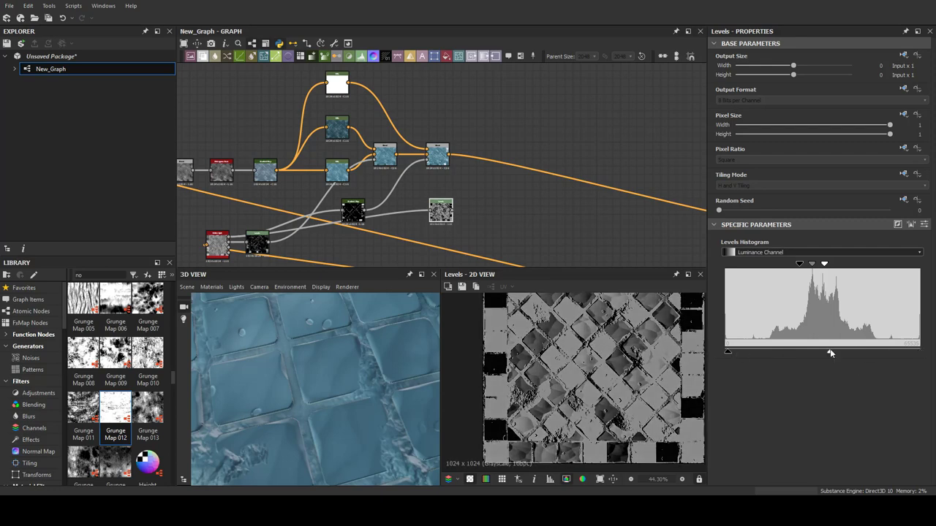
left_click_drag(728, 353, 788, 352)
scroll(313, 376, "down", 5)
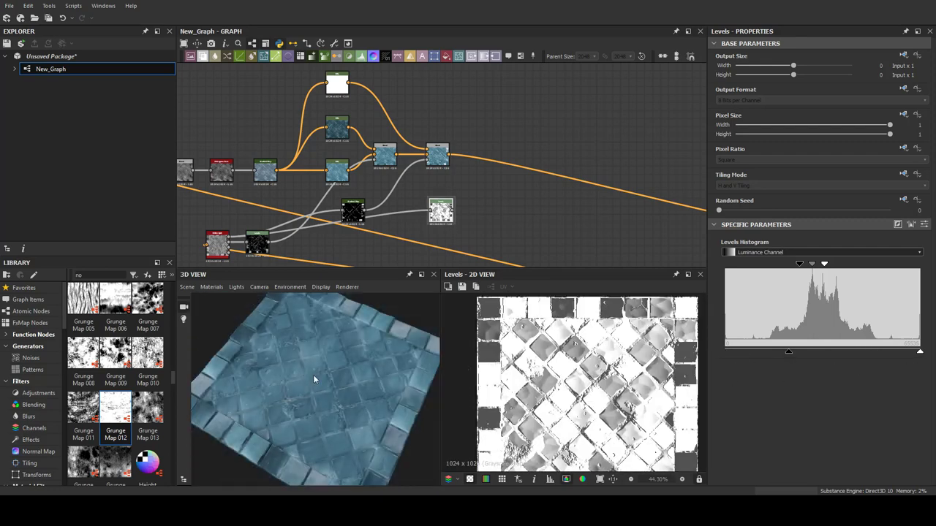
left_click_drag(313, 375, 344, 336)
Step: Add a Blend at the chain end masked by the Levels, fed by a hue-shifted HSL variant
left_click(413, 161)
scroll(464, 170, "up", 2)
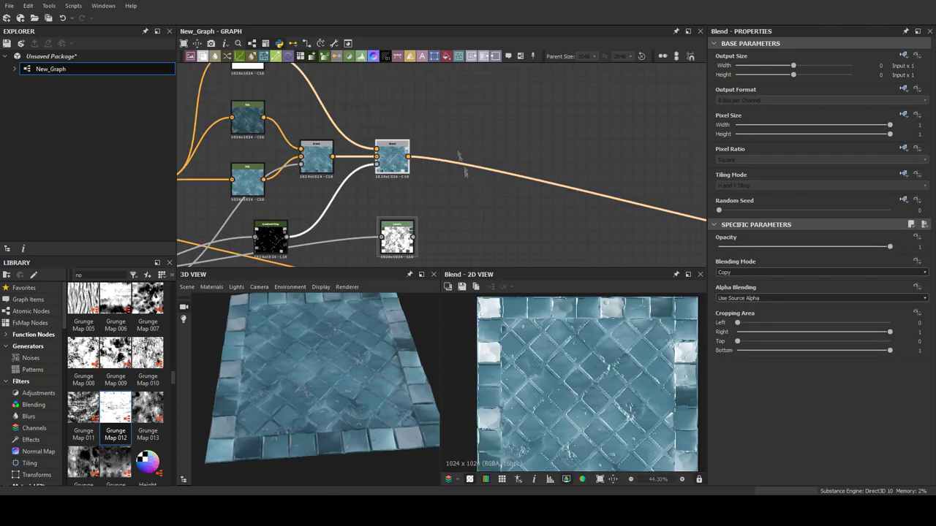
key("ctrl+d")
left_click_drag(416, 237, 484, 167)
scroll(441, 183, "down", 2)
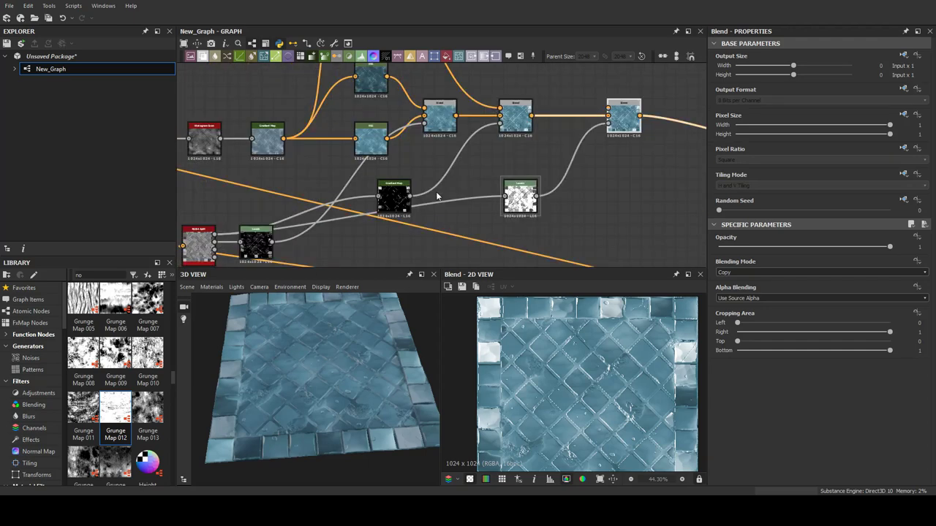
scroll(441, 184, "up", 2)
left_click(288, 142)
key("ctrl+d")
left_click_drag(839, 247, 789, 249)
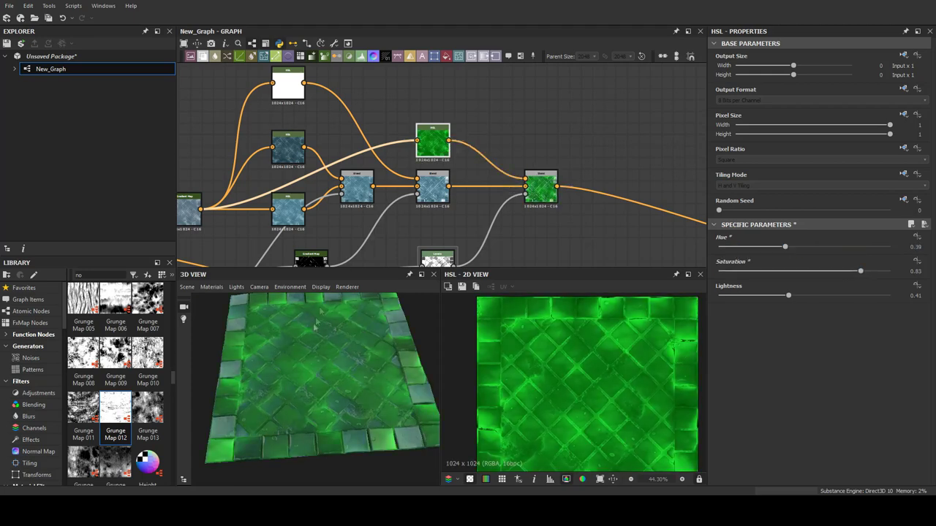
left_click_drag(361, 355, 314, 380)
Step: Tighten the tile mask's Levels range for more contrast
left_click(437, 257)
left_click_drag(824, 264, 828, 271)
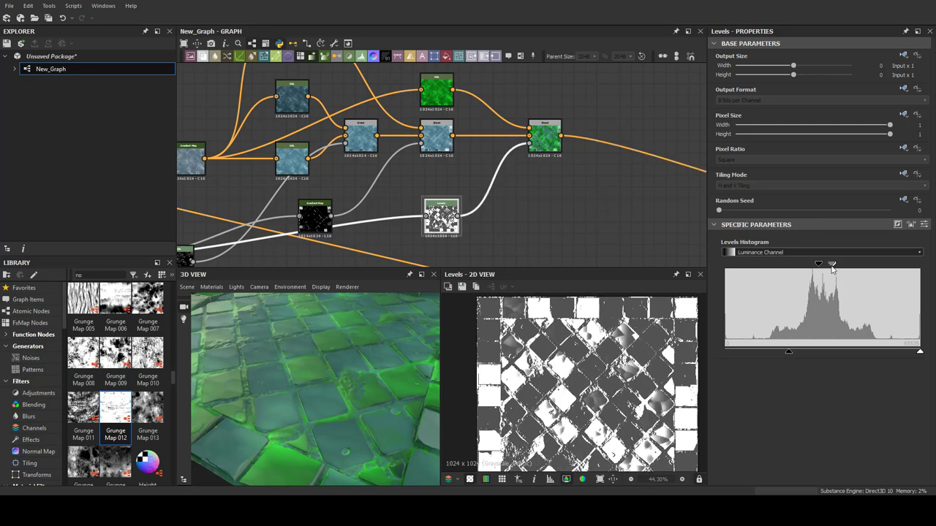
left_click_drag(793, 353, 759, 353)
left_click_drag(321, 387, 344, 407)
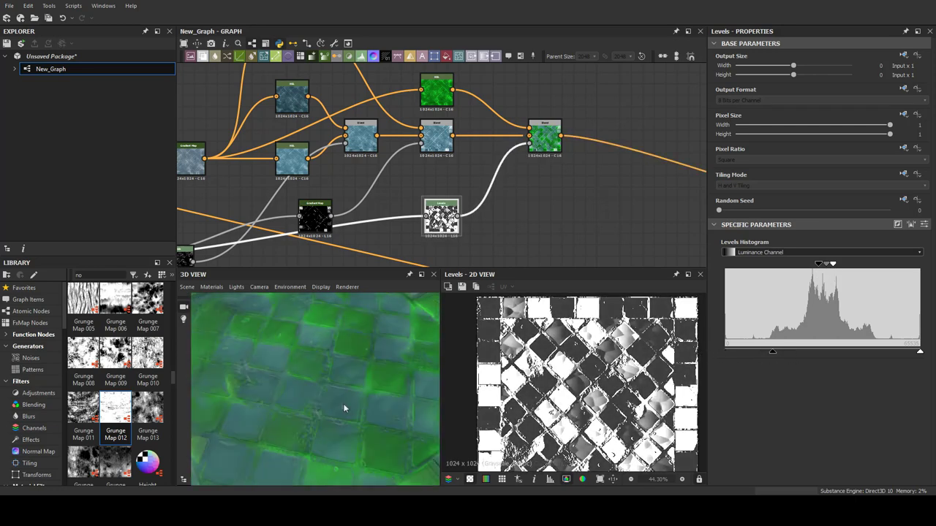
Step: Recolour the tiles blue (Saturation 0.56, Lightness 0.42, Hue 0.5) and add a squeezed high-contrast Levels
left_click(436, 91)
mouse_move(841, 279)
left_mouse_down()
mouse_move(815, 278)
mouse_move(790, 295)
left_mouse_up()
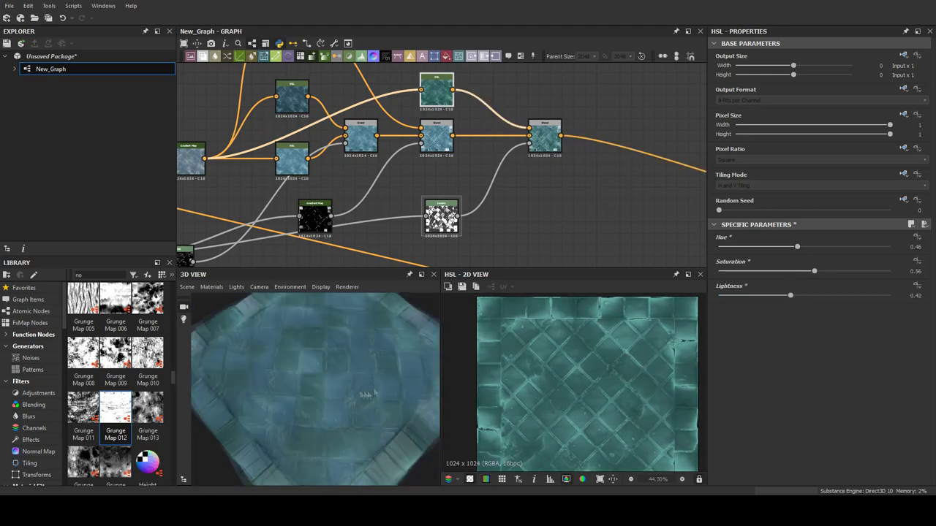
left_click_drag(314, 380, 347, 380)
left_click_drag(797, 247, 808, 248)
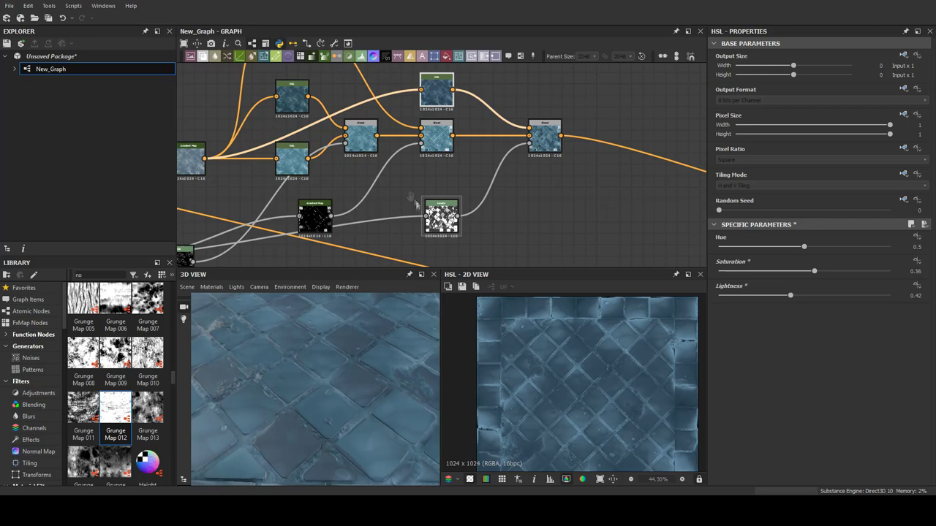
left_click_drag(350, 216, 401, 213)
left_click_drag(724, 263, 807, 263)
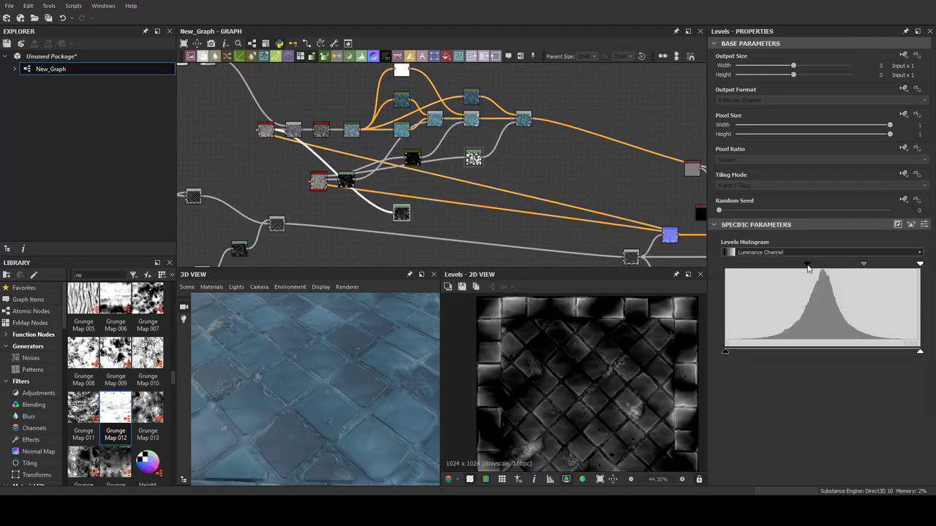
Step: Fine-tune the high-contrast Levels mask and wire a white Uniform Color into the Blend
left_click_drag(919, 263, 841, 265)
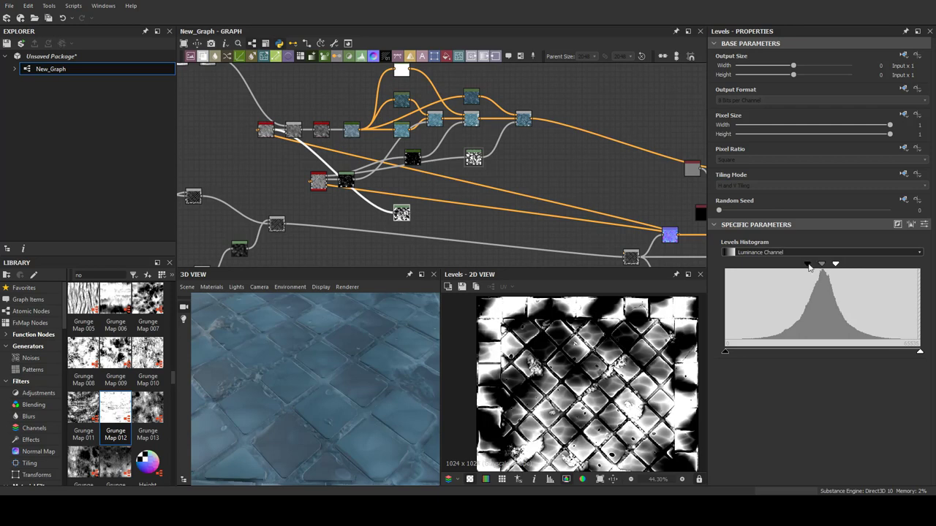
middle_click_drag(556, 144, 495, 161)
left_click(517, 141)
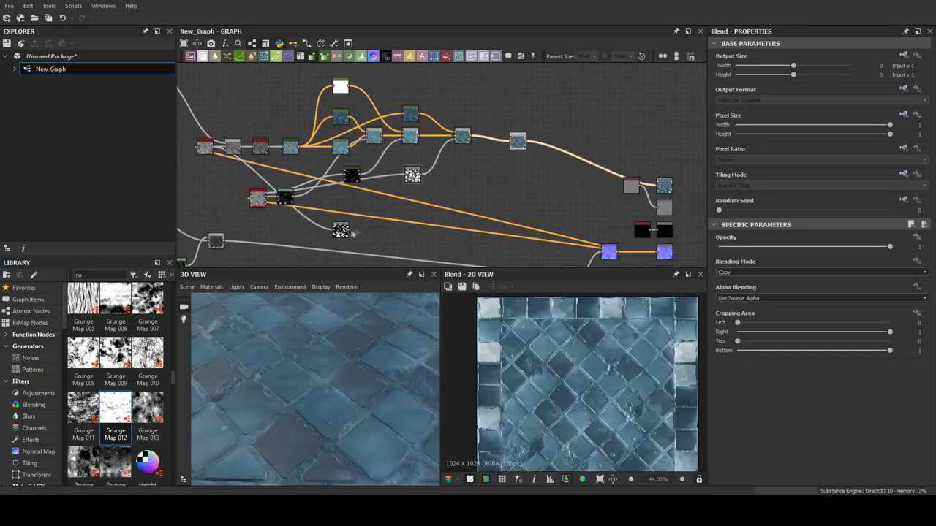
left_click(348, 232)
scroll(479, 91, "up", 3)
key("ctrl+v")
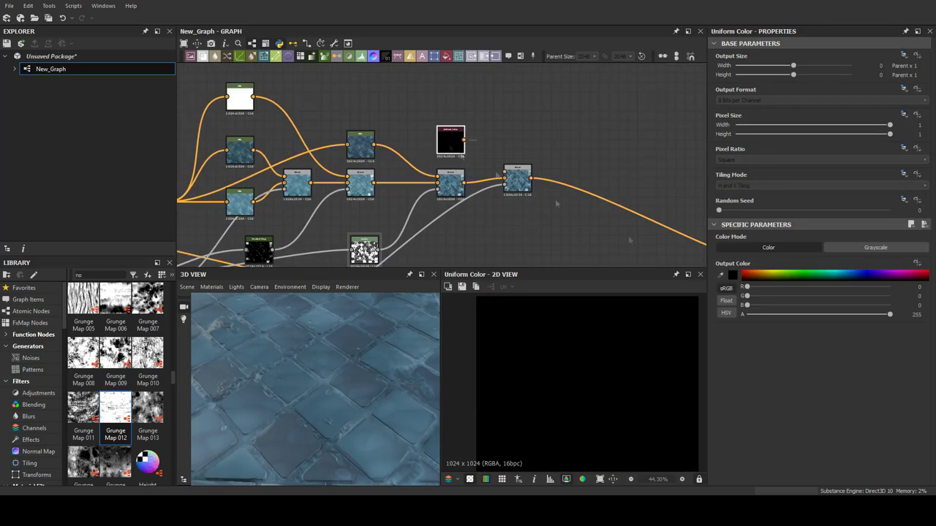
left_click_drag(464, 140, 504, 177)
Step: Keep the colour white, darken the mask for sparser highlights, and set Blend opacity to 0.2
key("ctrl+z")
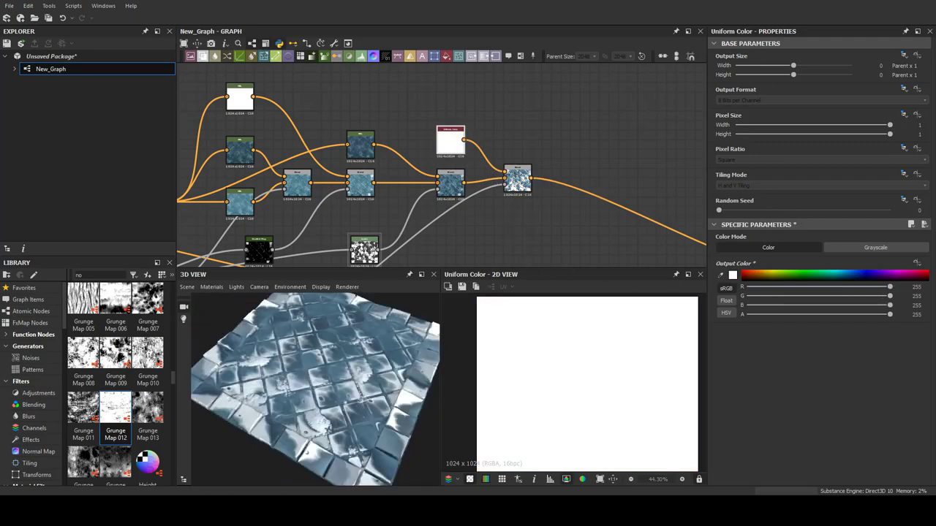
key("ctrl+z")
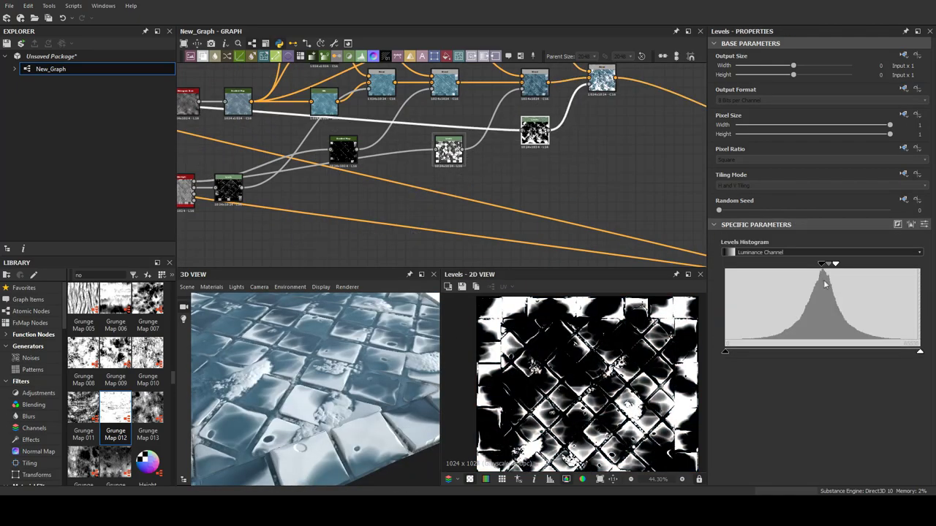
left_click_drag(843, 267, 827, 264)
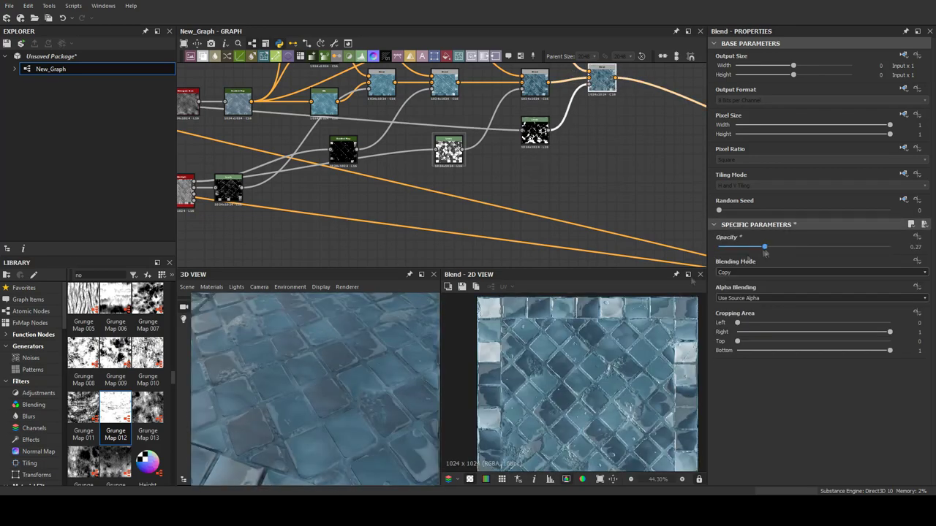
left_click_drag(765, 247, 753, 247)
scroll(527, 359, "up", 5)
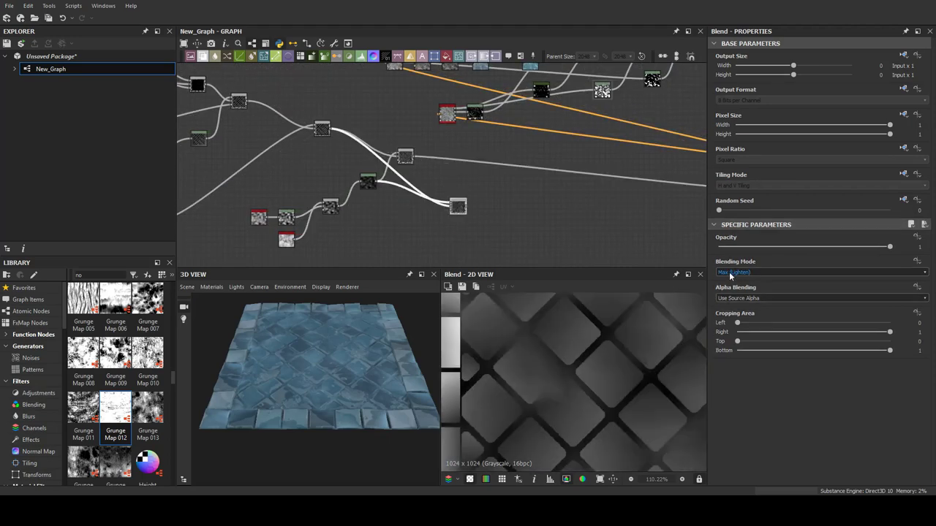
Step: Check the Levels mask output and the Blend node's cloudy pale-blue result
left_click(625, 130)
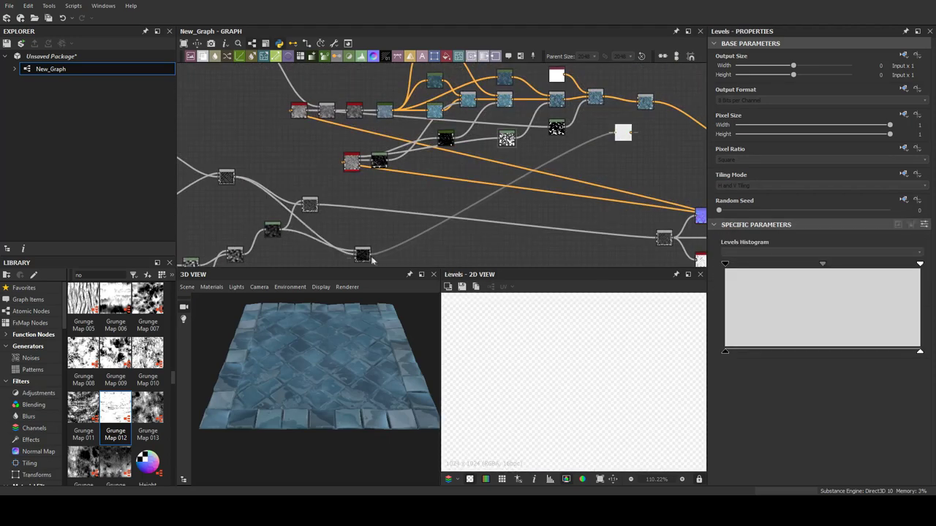
scroll(438, 219, "up", 5)
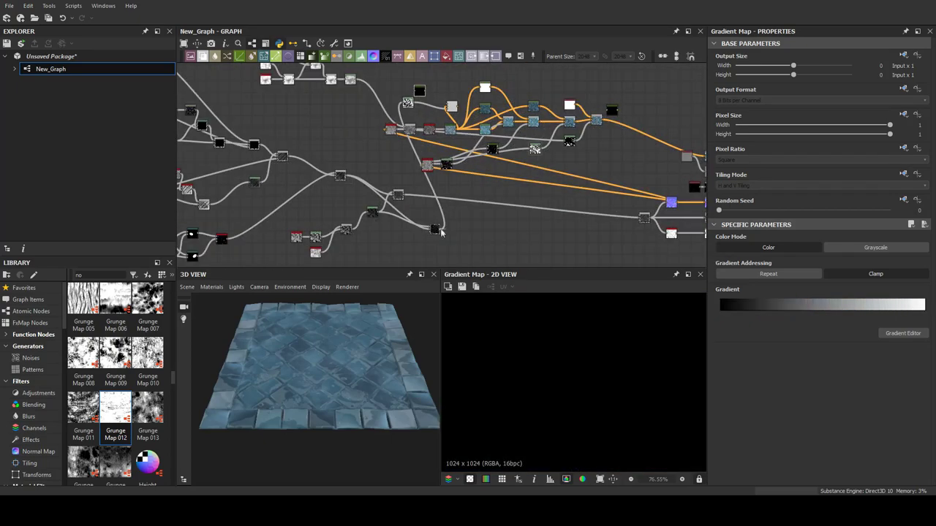
left_click(345, 253)
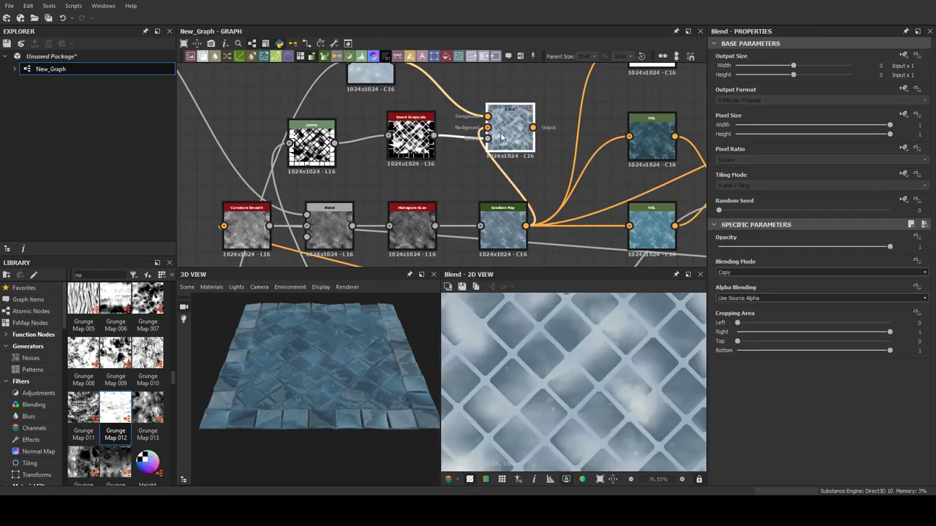
Step: Reconnect the Gradient Map output into the Blend and set its opacity to 0.75
mouse_move(425, 179)
left_mouse_down()
mouse_move(436, 211)
mouse_move(396, 122)
left_mouse_up()
scroll(334, 386, "up", 5)
mouse_move(334, 387)
left_mouse_down()
mouse_move(368, 380)
mouse_move(388, 307)
left_mouse_up()
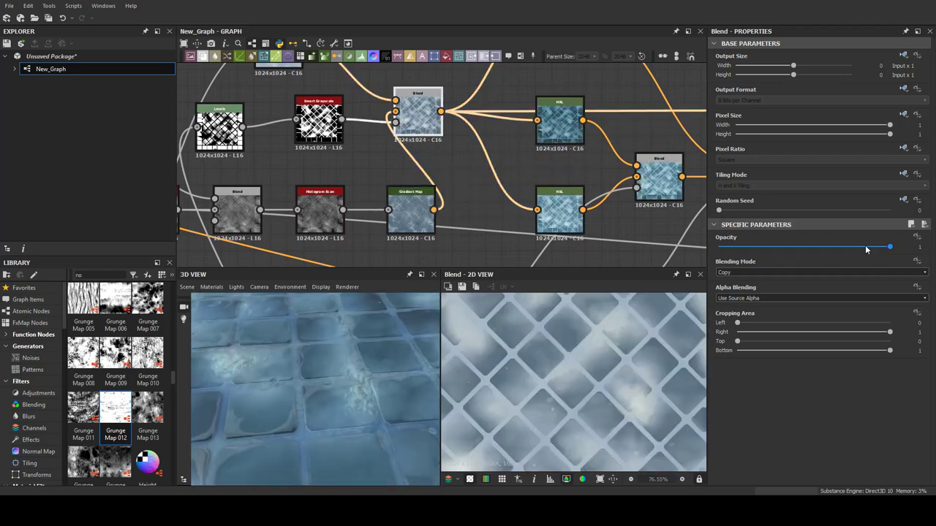
left_click_drag(865, 247, 847, 247)
scroll(328, 418, "down", 5)
left_click_drag(313, 383, 313, 357)
scroll(312, 383, "down", 5)
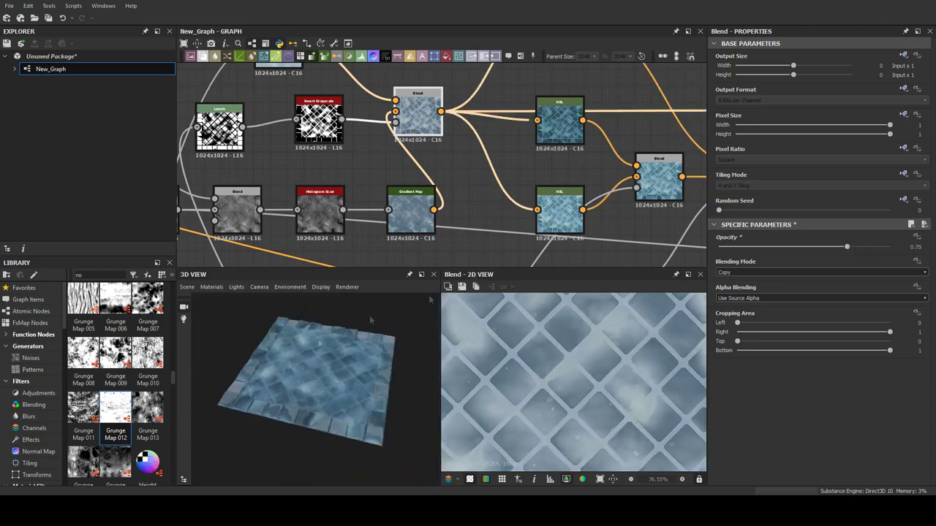
scroll(352, 131, "down", 5)
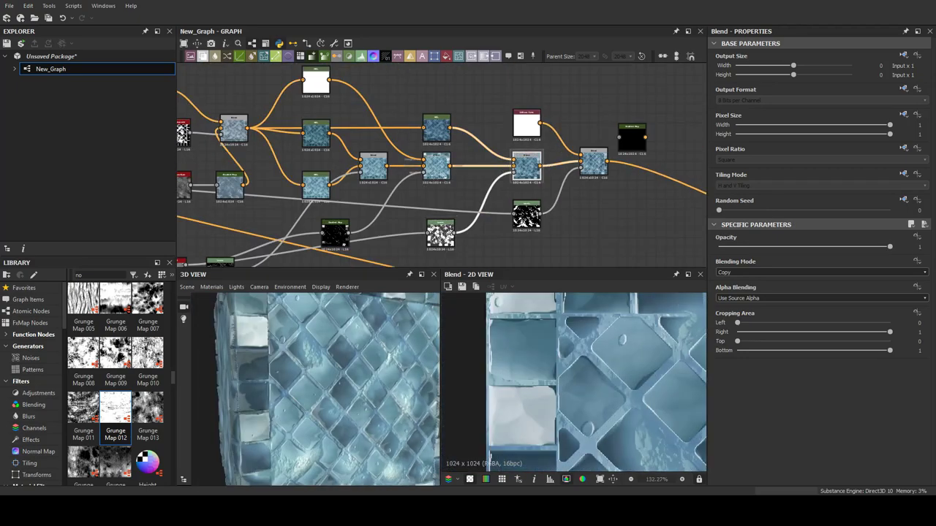
Step: Review the Gradient Map's light-blue colours and the surrounding node network
left_click(361, 217)
scroll(578, 355, "down", 5)
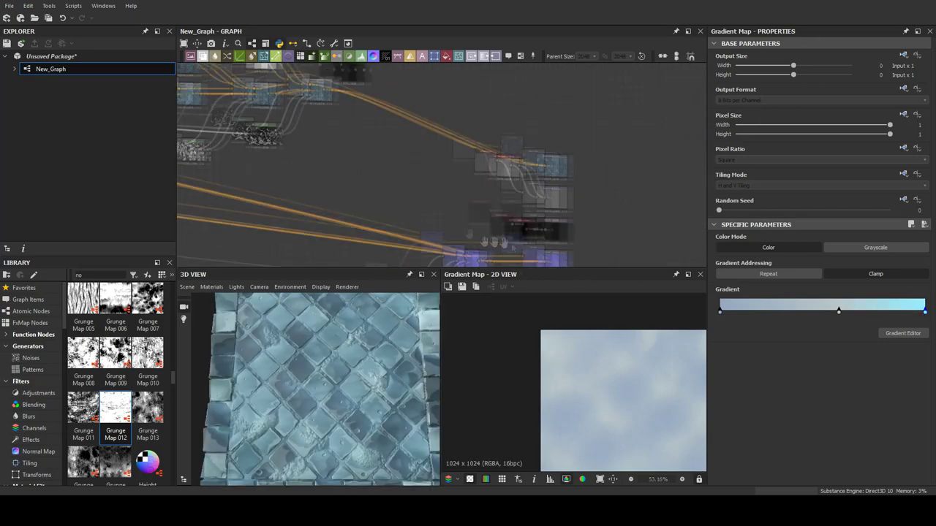
scroll(445, 204, "down", 3)
middle_click_drag(449, 194, 549, 165)
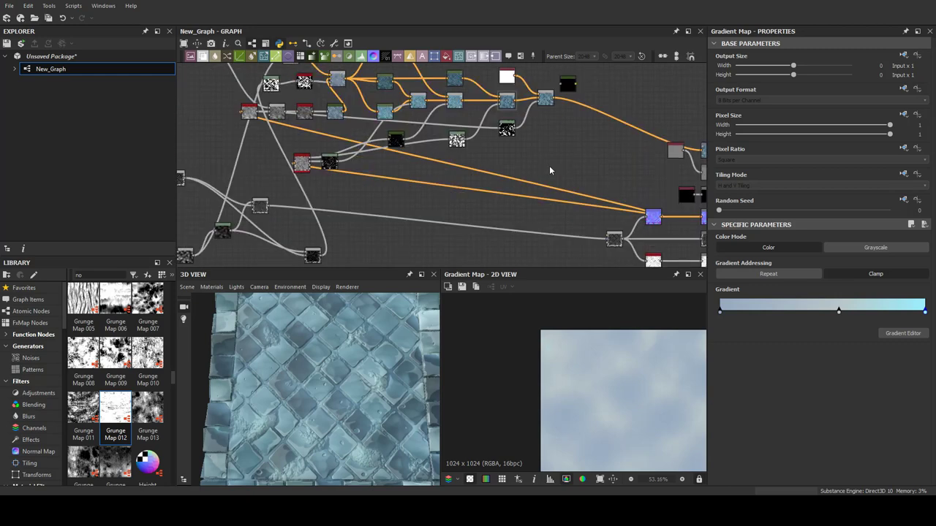
Step: Connect the mask into the Histogram Scan that feeds Roughness
left_click(613, 238)
middle_click_drag(421, 205, 365, 203)
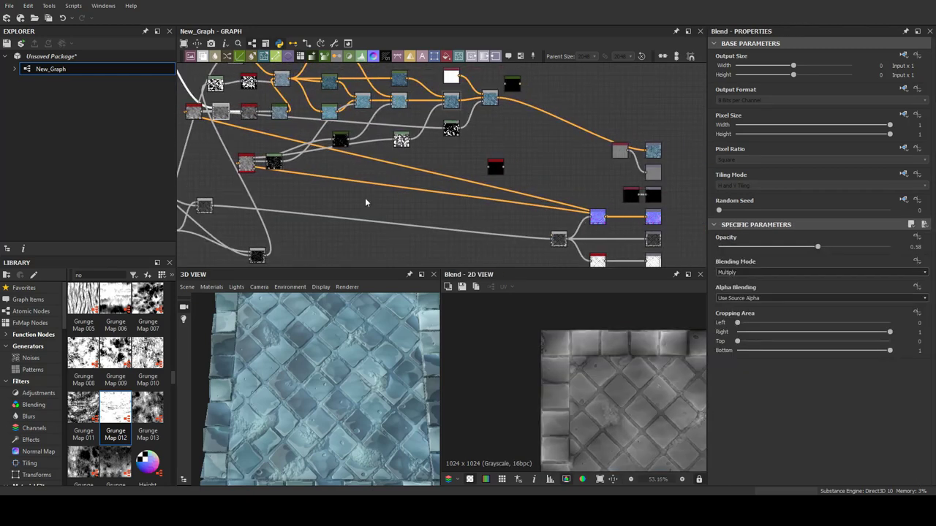
left_click_drag(256, 258, 484, 168)
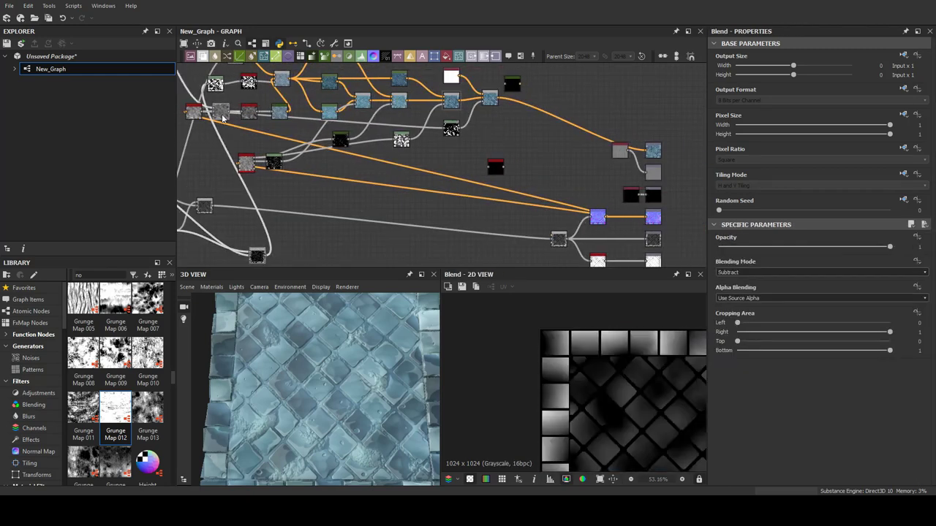
left_click(496, 169)
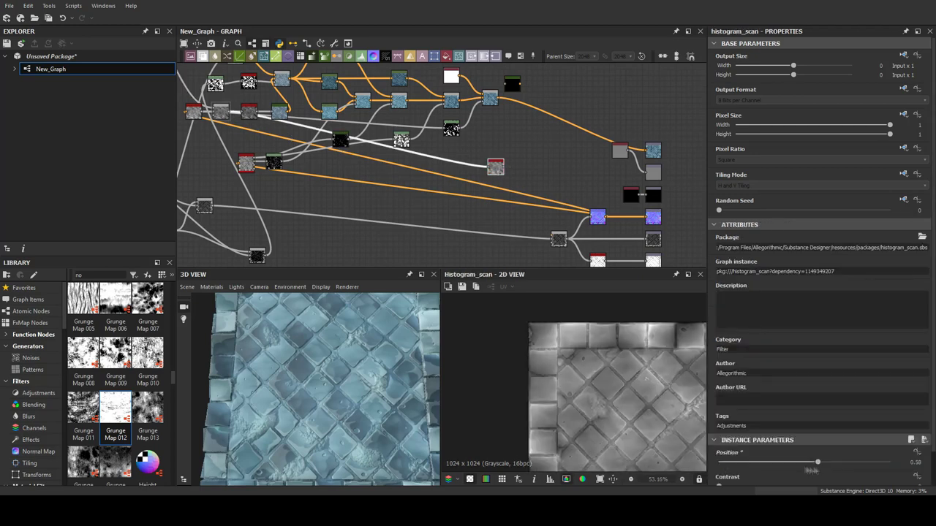
scroll(819, 365, "down", 2)
left_click_drag(753, 450, 855, 450)
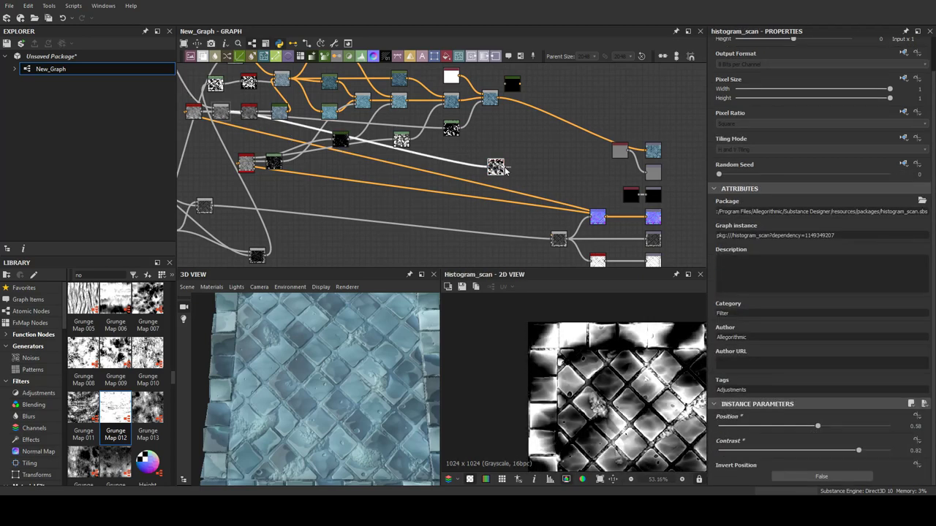
scroll(646, 173, "up", 3)
scroll(647, 173, "up", 2)
Step: Set the Histogram Scan to Invert Position, Position 0.39 and Contrast 0.71
left_click_drag(362, 307, 259, 391)
scroll(601, 395, "down", 2)
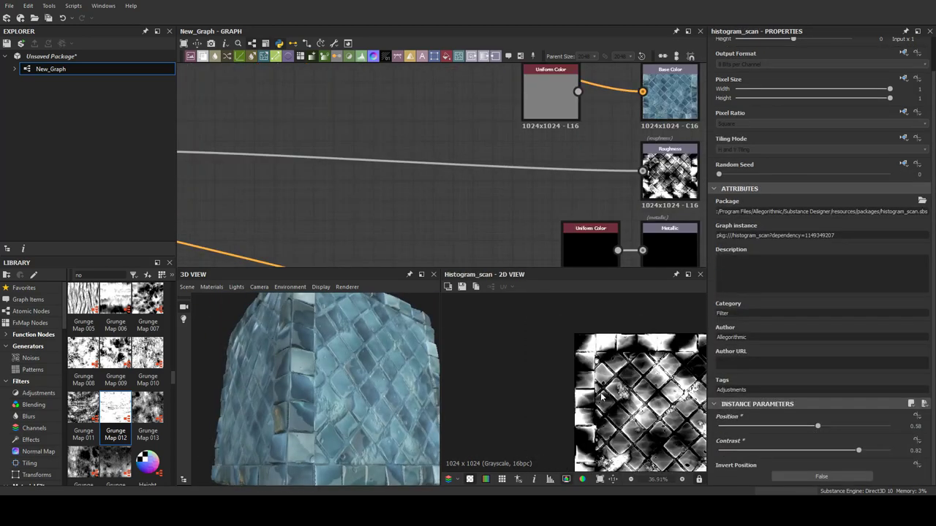
key("f")
mouse_move(817, 425)
left_mouse_down()
mouse_move(833, 426)
mouse_move(826, 452)
mouse_move(848, 450)
left_mouse_up()
scroll(640, 402, "down", 2)
left_click(821, 476)
left_click_drag(328, 388, 329, 343)
left_click_drag(830, 425, 785, 427)
left_click_drag(848, 450, 840, 451)
left_click_drag(366, 387, 358, 413)
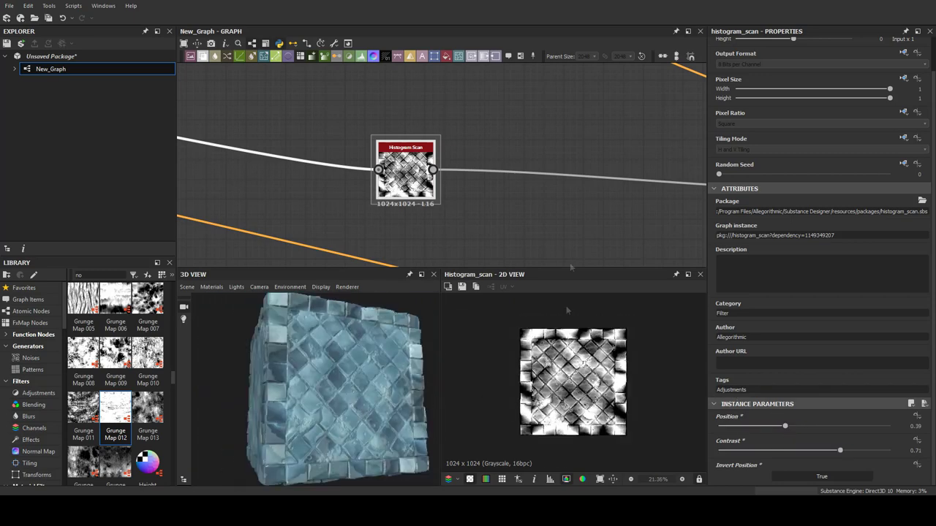
scroll(690, 417, "down", 3)
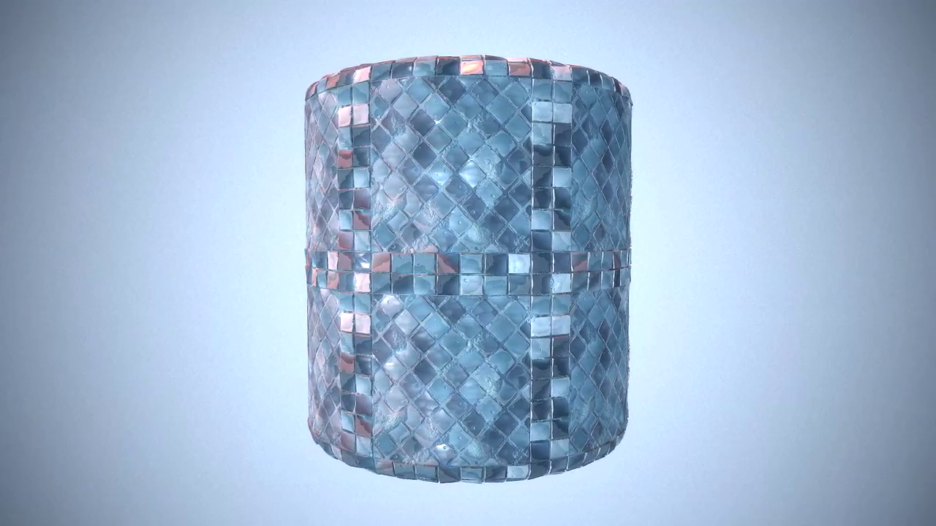